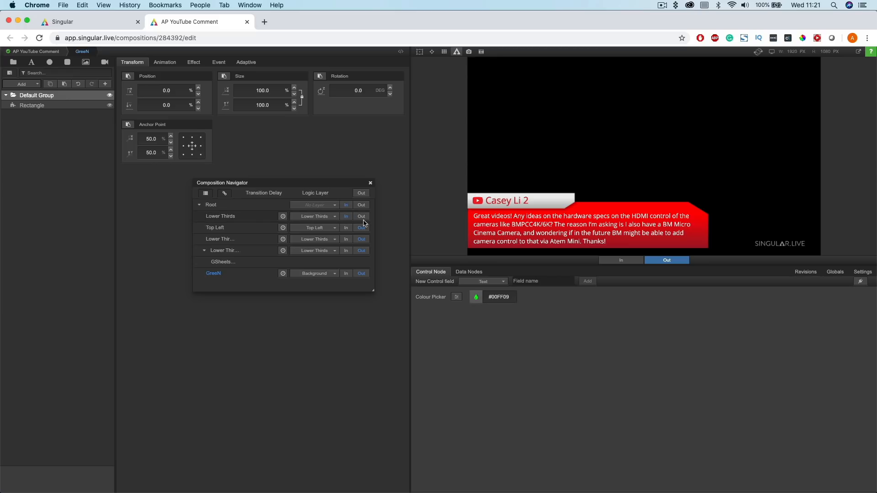
- Take the Lower Thirds graphic out of the preview and close the Composition Navigator
{"action": "left_click", "coordinate": [367, 193]}
{"action": "left_click", "coordinate": [370, 183]}
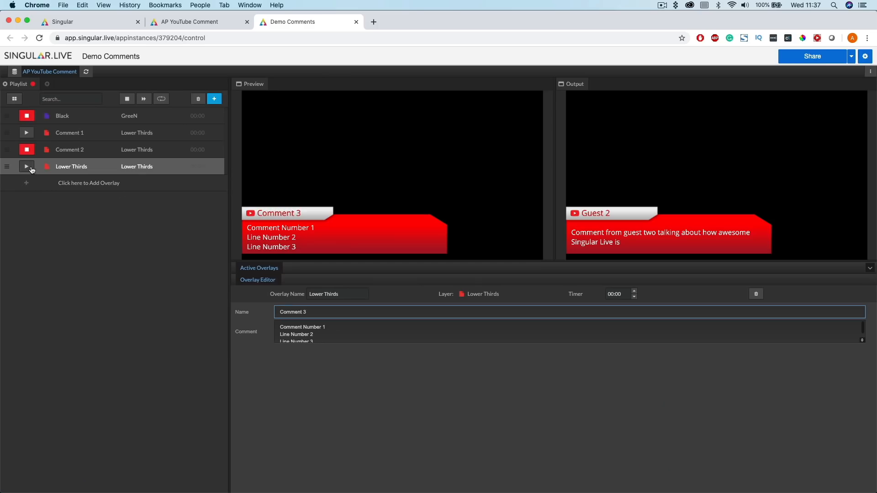
- Send the Lower Thirds overlay with Comment 3 to the output, take it out, and bring in Comment 1 instead
{"action": "left_click", "coordinate": [32, 167]}
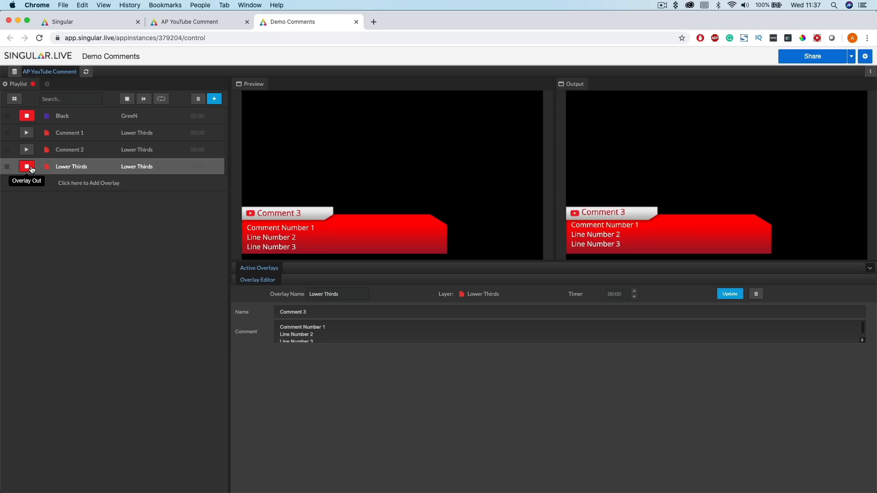
{"action": "left_click", "coordinate": [32, 168]}
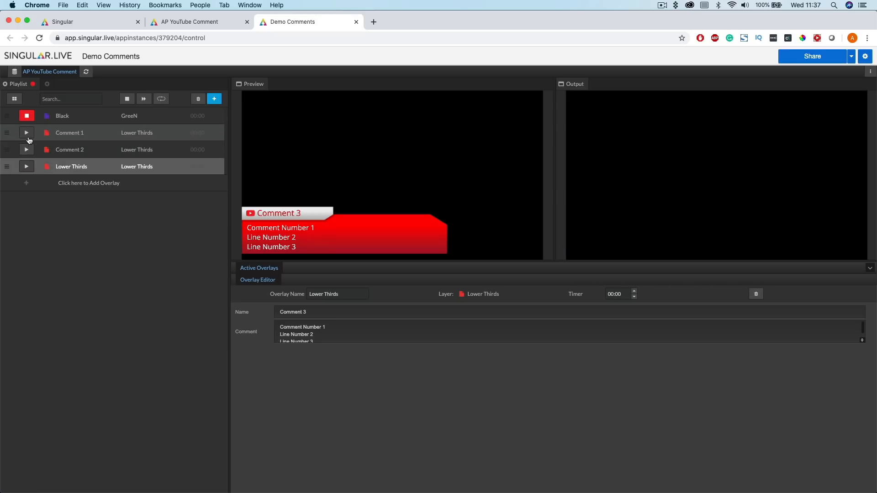
{"action": "left_click", "coordinate": [27, 133]}
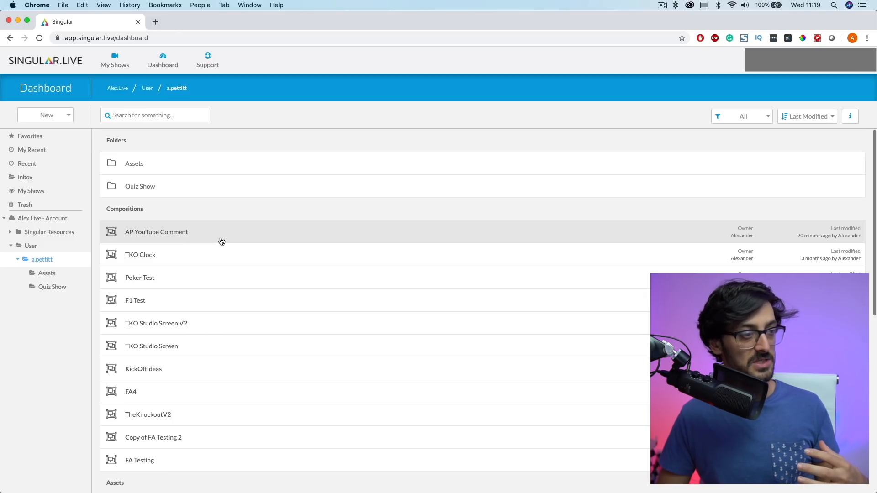
- Open the AP YouTube Comment composition and go through its GreeN, lower thirds and Top Left subcompositions
{"action": "left_click", "coordinate": [221, 241]}
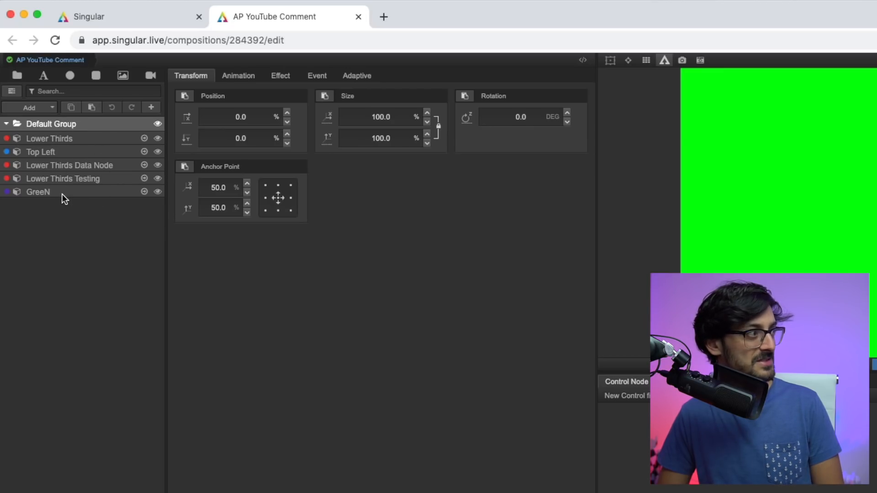
{"action": "left_click", "coordinate": [111, 194]}
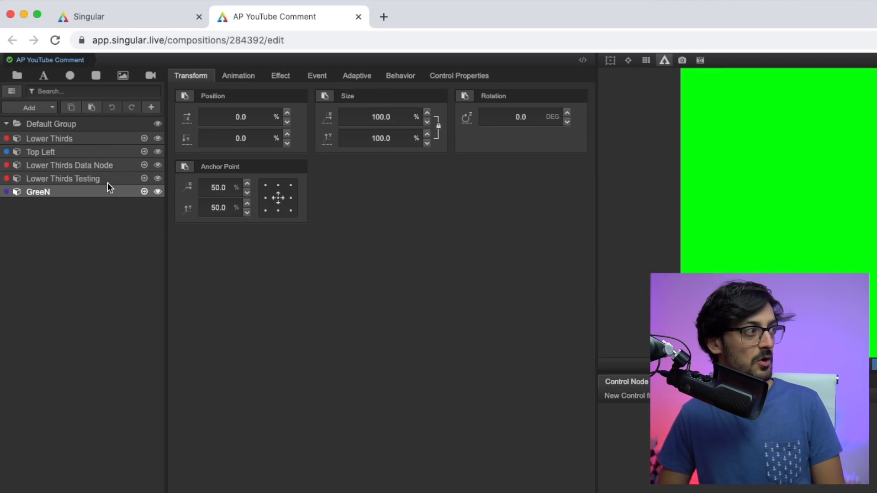
{"action": "left_click", "coordinate": [107, 179]}
{"action": "left_click", "coordinate": [105, 166]}
{"action": "left_click", "coordinate": [92, 191]}
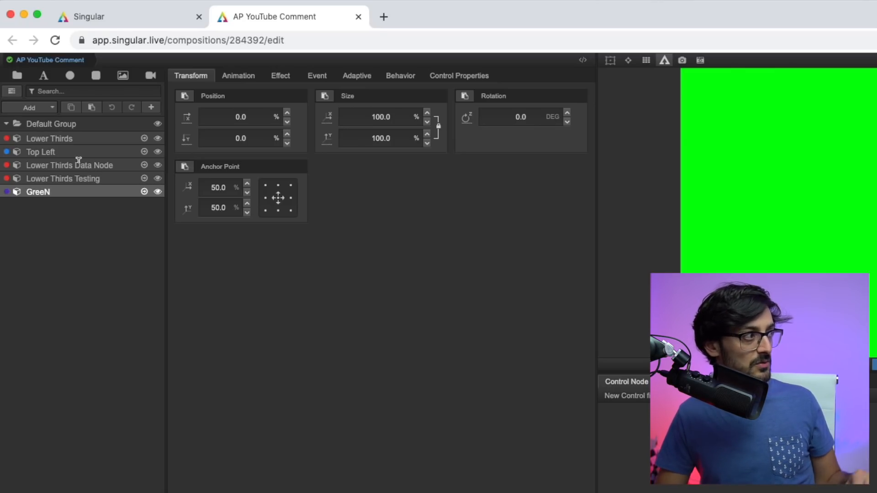
{"action": "left_click", "coordinate": [92, 152]}
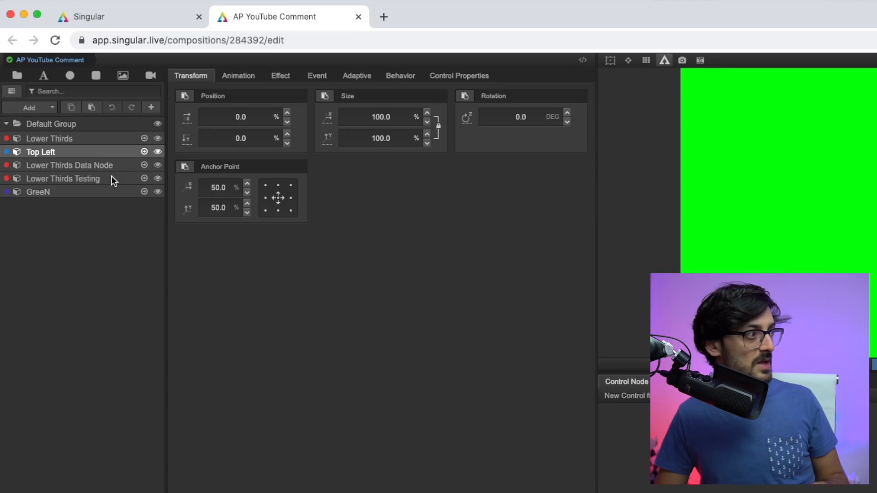
- Use the Composition Navigator to take GreeN out and bring Lower Thirds in
{"action": "left_click", "coordinate": [11, 92]}
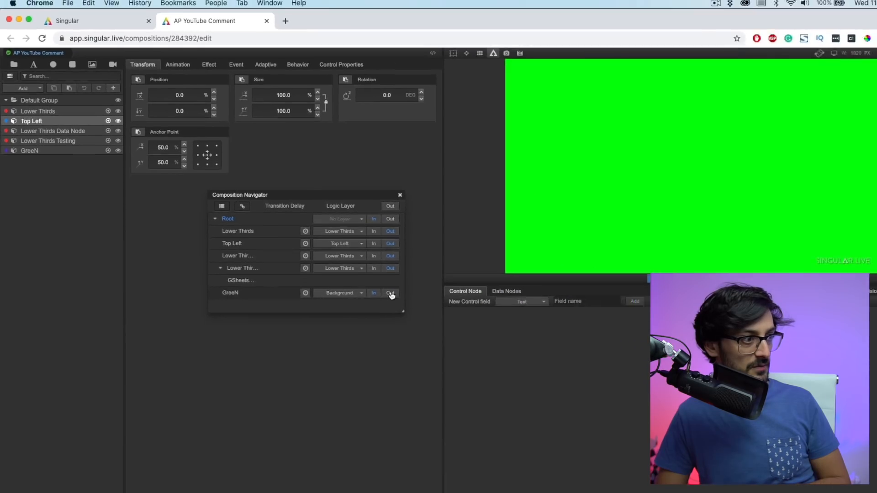
{"action": "left_click", "coordinate": [391, 294]}
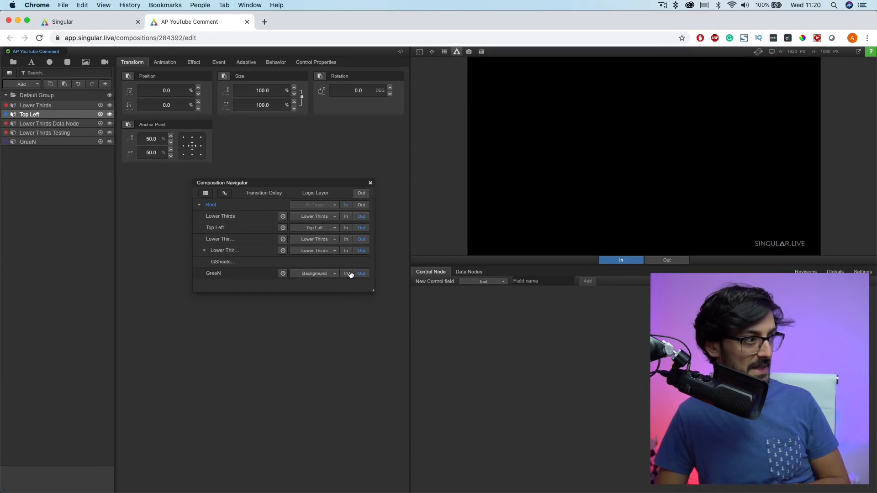
{"action": "left_click", "coordinate": [361, 229]}
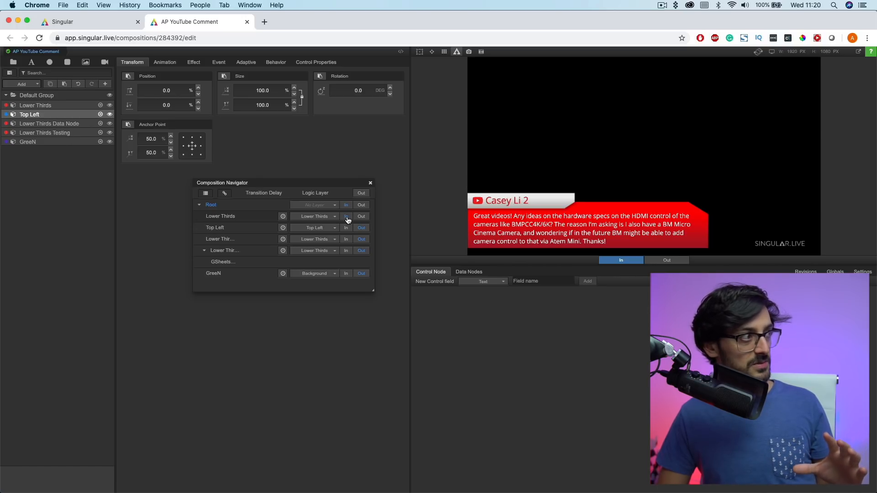
{"action": "left_click", "coordinate": [371, 183]}
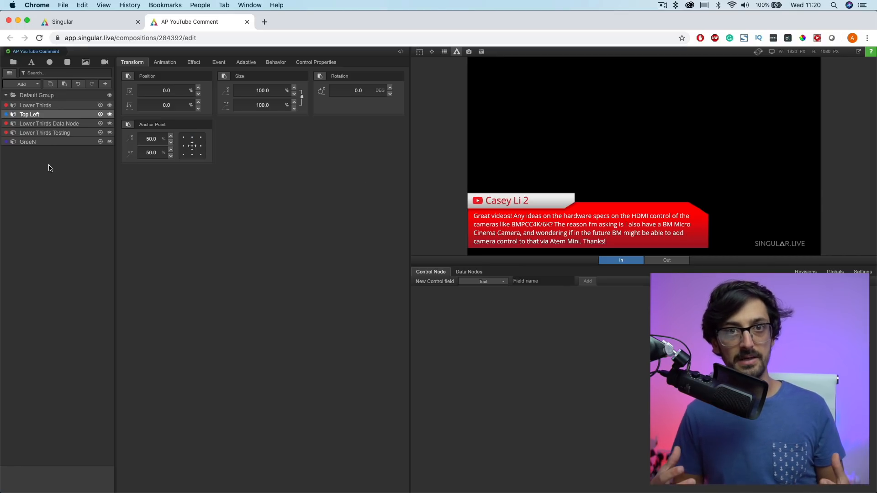
- Open the GreeN subcomposition for editing
{"action": "left_click", "coordinate": [57, 143]}
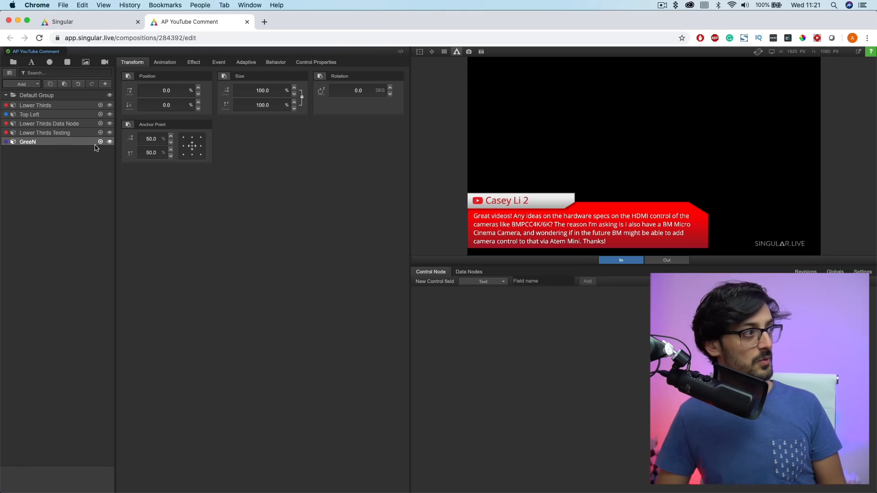
{"action": "double_click", "coordinate": [101, 142]}
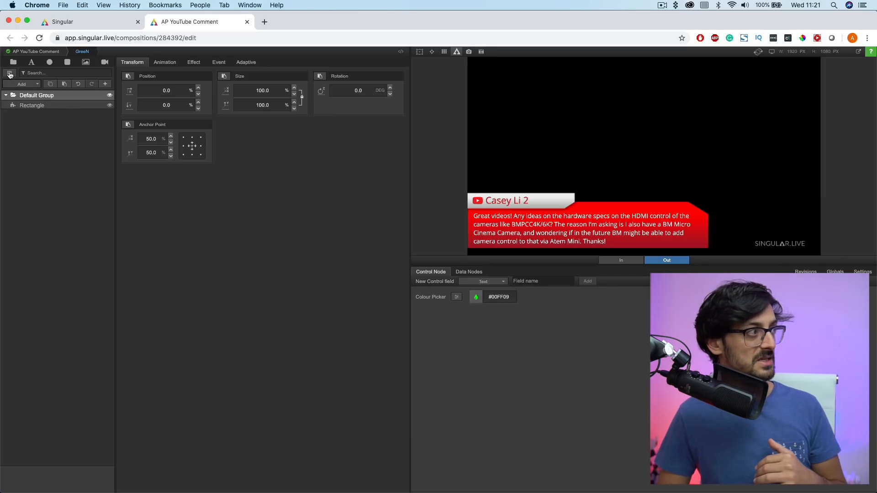
- Take Lower Thirds out in the Composition Navigator and bring the GreeN background in
{"action": "left_click", "coordinate": [10, 74]}
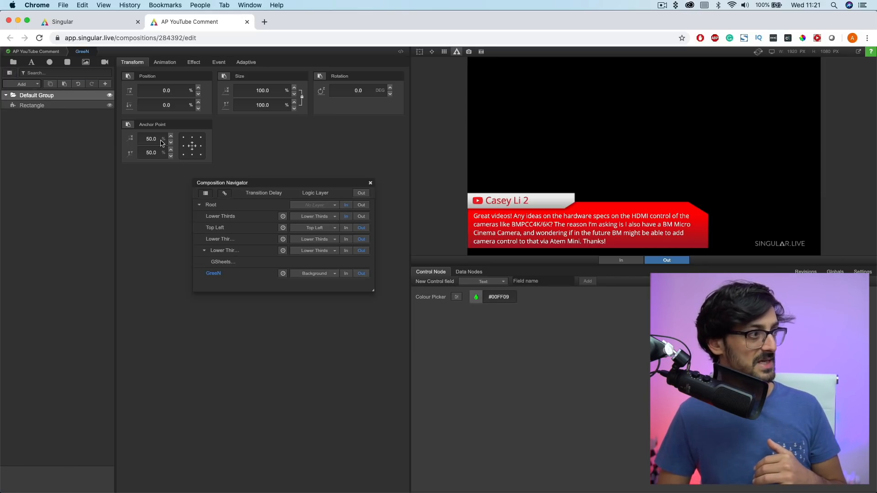
{"action": "left_click", "coordinate": [362, 217]}
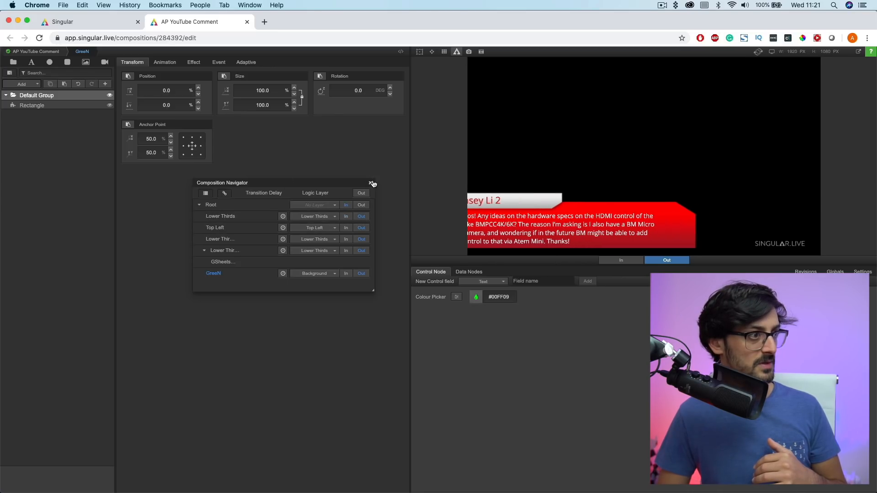
{"action": "left_click", "coordinate": [370, 184]}
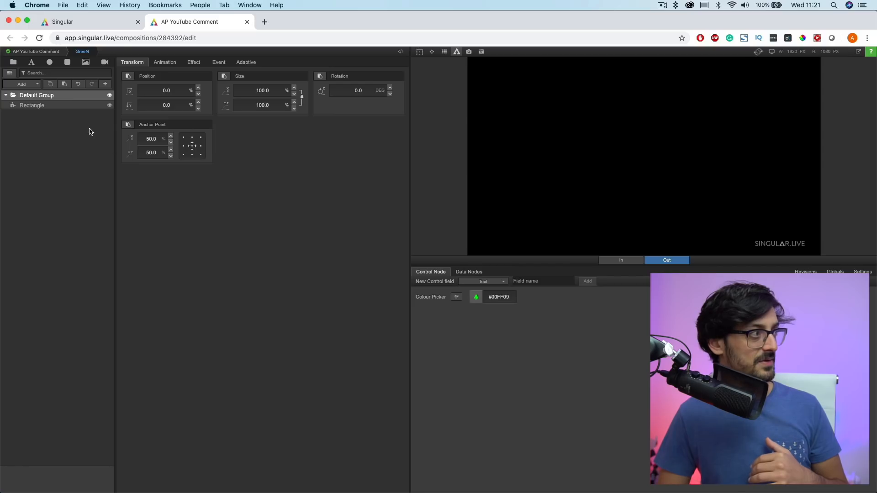
{"action": "left_click", "coordinate": [629, 261]}
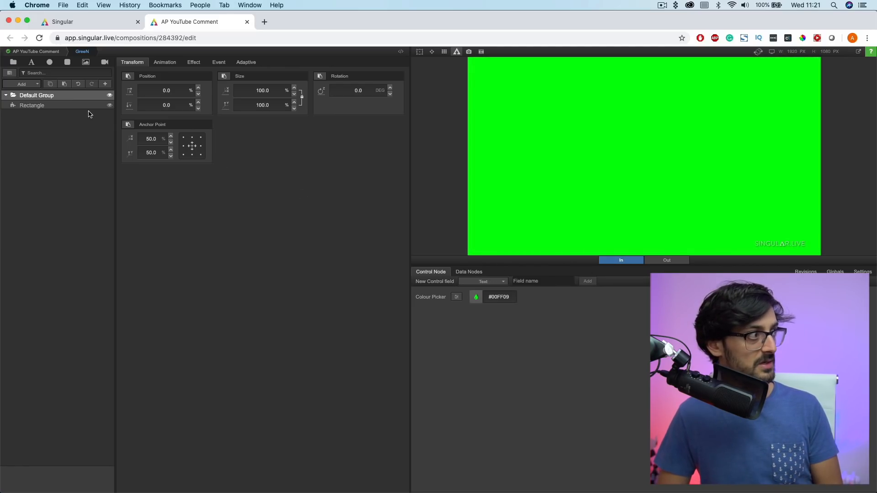
- Select the Rectangle layer inside the GreeN subcomposition
{"action": "left_click", "coordinate": [67, 108]}
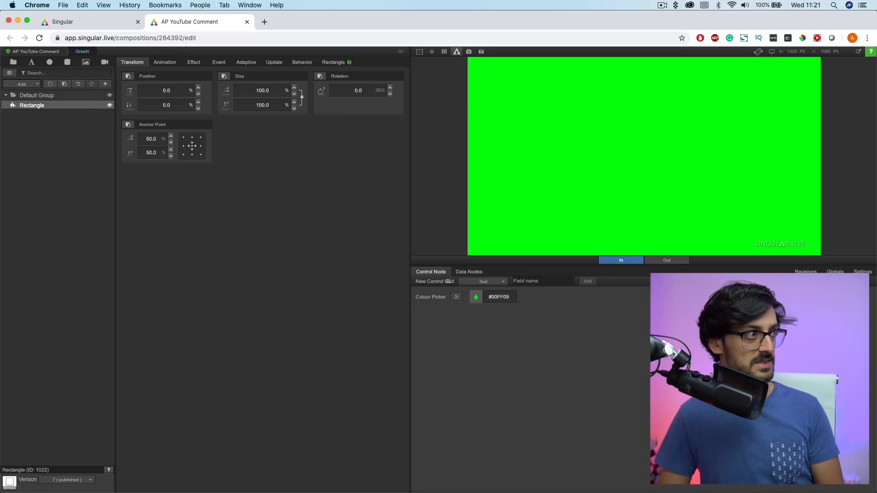
{"action": "left_click", "coordinate": [480, 150]}
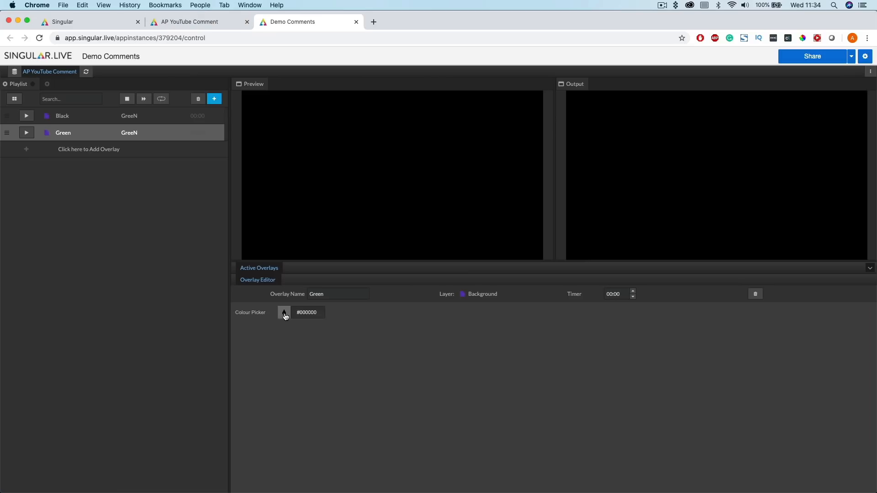
- In the Demo Comments control app, set the Green overlay's Colour Picker to a fully saturated green
{"action": "left_click", "coordinate": [284, 313]}
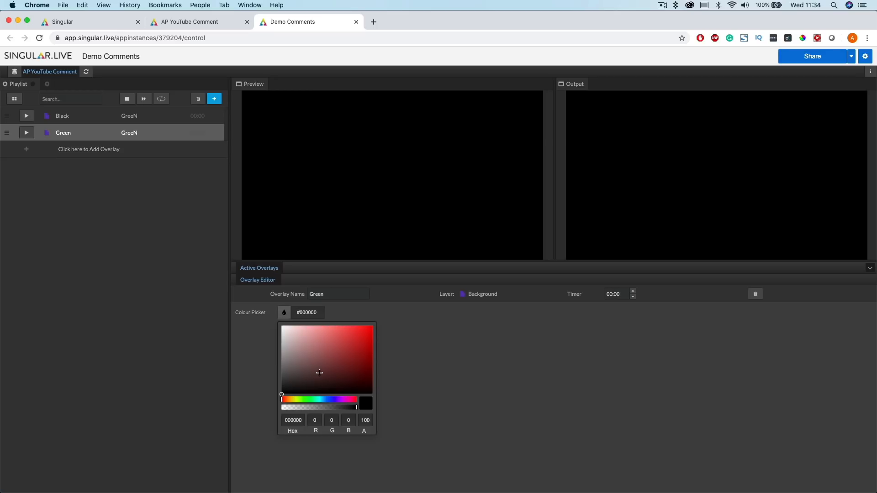
{"action": "left_click", "coordinate": [310, 402]}
{"action": "left_click_drag", "start_coordinate": [315, 389], "coordinate": [400, 313]}
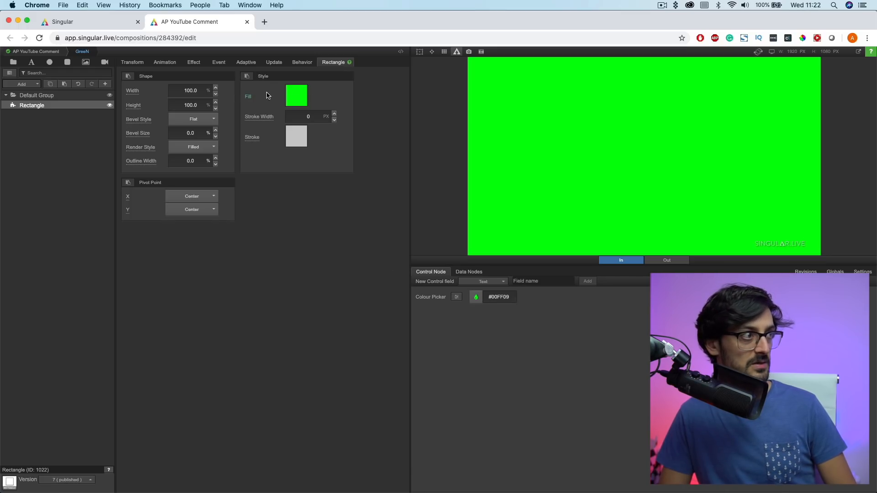
- Check which control node field the rectangle's Fill is linked to in the Link Browser
{"action": "left_click", "coordinate": [248, 100]}
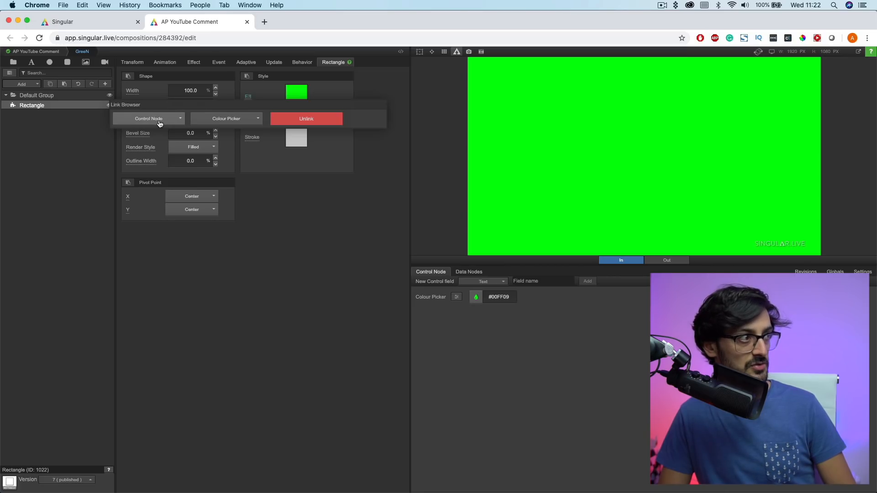
{"action": "left_click", "coordinate": [459, 309]}
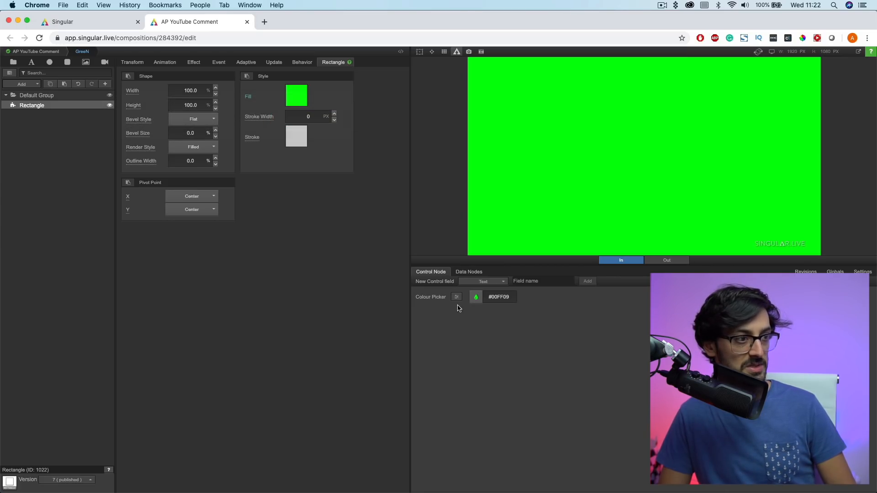
- Add a Text control field called Name to the control node and delete it again
{"action": "left_click", "coordinate": [495, 283]}
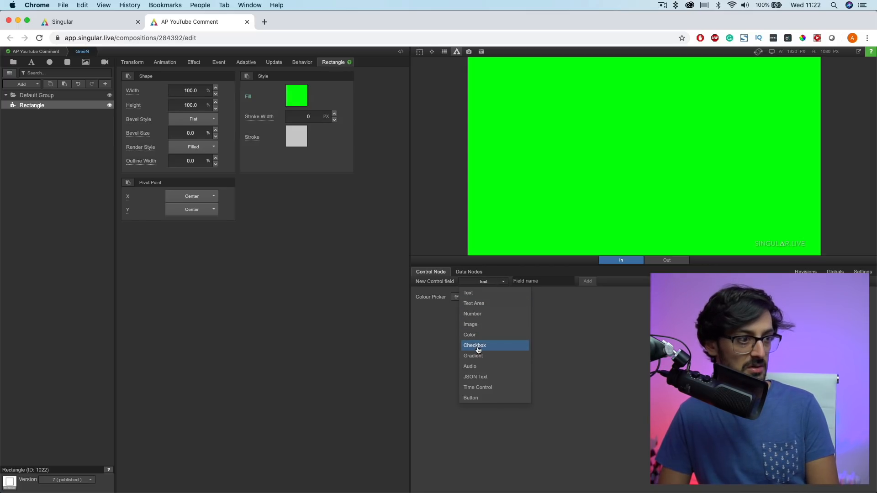
{"action": "left_click", "coordinate": [471, 292]}
{"action": "left_click", "coordinate": [551, 280]}
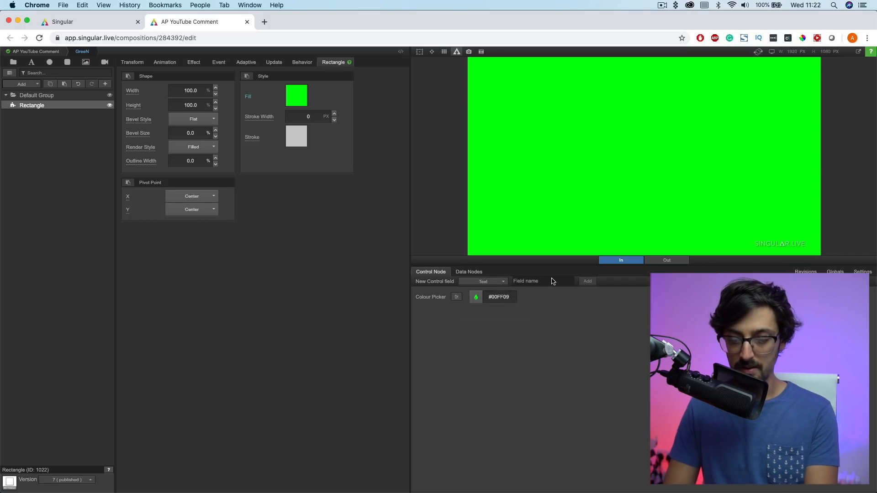
{"action": "left_click", "coordinate": [588, 282]}
{"action": "left_click", "coordinate": [588, 281]}
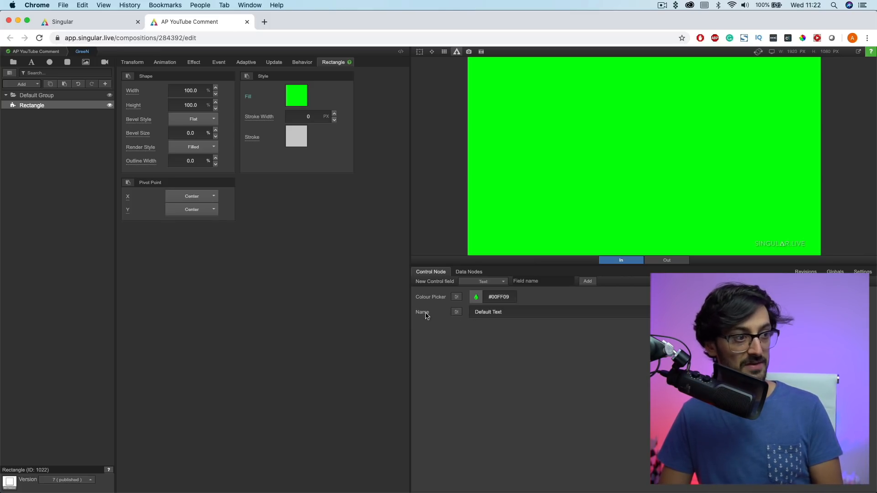
{"action": "left_click", "coordinate": [457, 313]}
{"action": "left_click", "coordinate": [498, 296]}
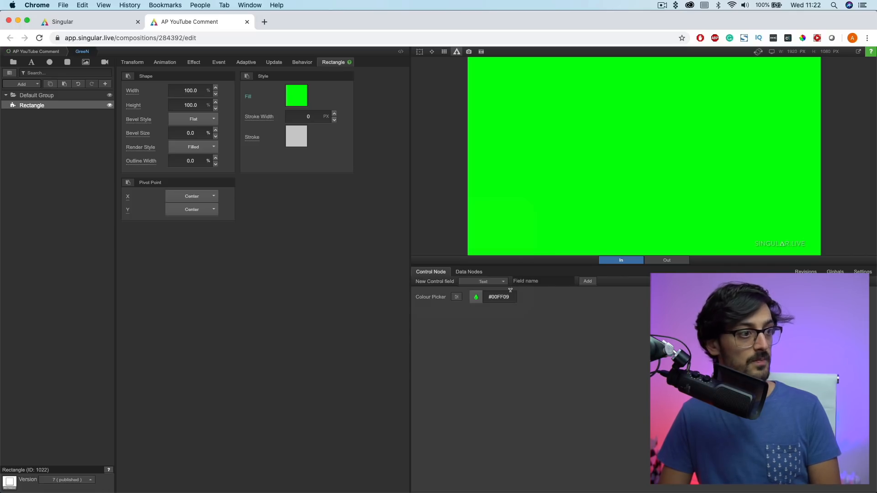
- Try out colours for the rectangle with the Colour Picker field, ending on green #00FF09
{"action": "left_click", "coordinate": [476, 298]}
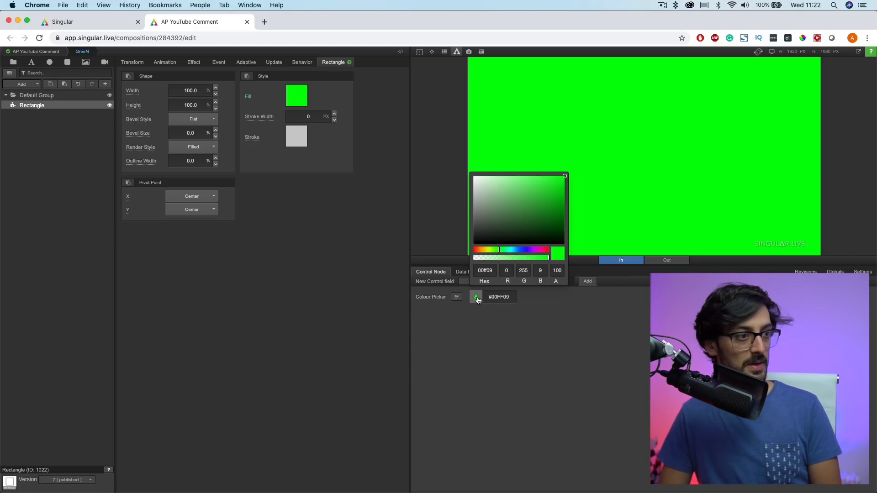
{"action": "mouse_move", "coordinate": [496, 210]}
{"action": "left_mouse_down"}
{"action": "mouse_move", "coordinate": [473, 236]}
{"action": "mouse_move", "coordinate": [484, 239]}
{"action": "mouse_move", "coordinate": [581, 169]}
{"action": "left_mouse_up"}
{"action": "left_click", "coordinate": [493, 366]}
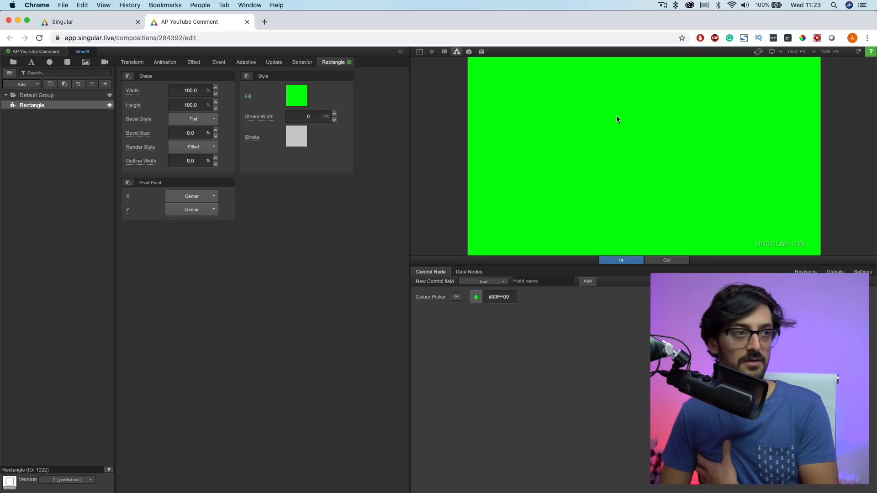
- Set the GreeN subcomposition's Colour Picker field to black, #000000
{"action": "left_click", "coordinate": [476, 297]}
{"action": "left_click_drag", "start_coordinate": [512, 218], "coordinate": [440, 281]}
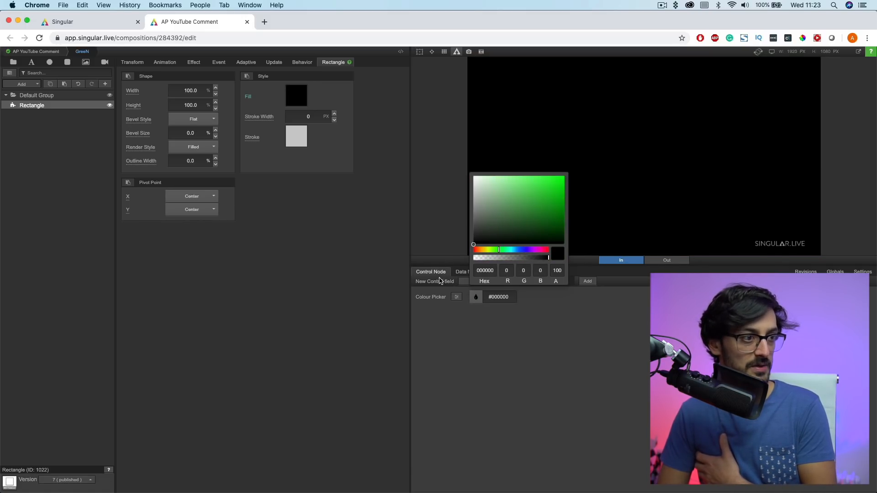
{"action": "left_click", "coordinate": [492, 337]}
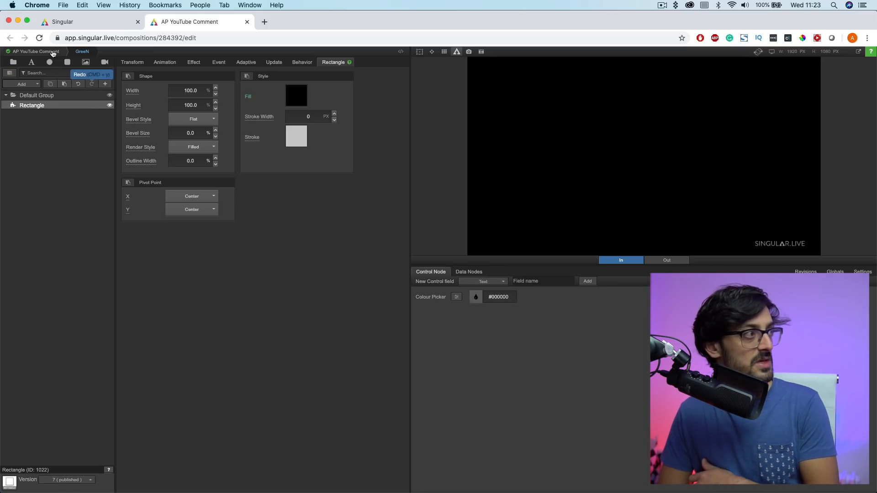
- Return to the root AP YouTube Comment composition and bring Lower Thirds in with the Composition Navigator
{"action": "left_click", "coordinate": [52, 52]}
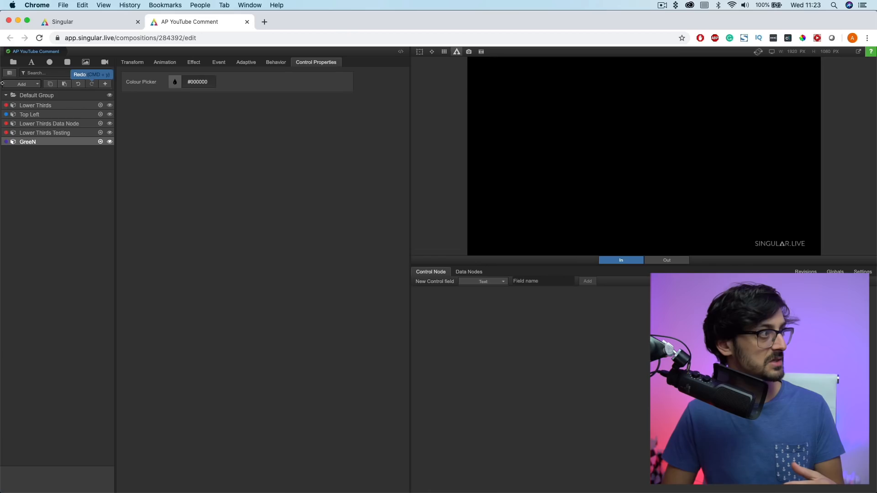
{"action": "left_click", "coordinate": [9, 73]}
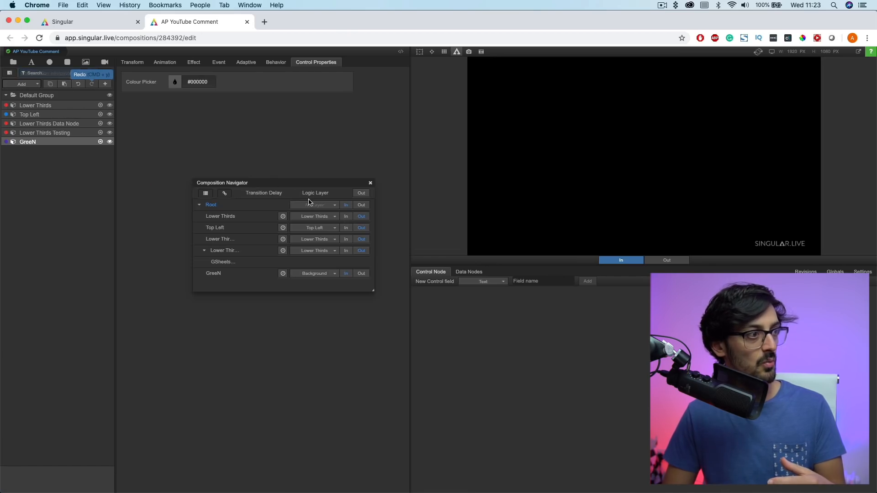
{"action": "left_click", "coordinate": [346, 217]}
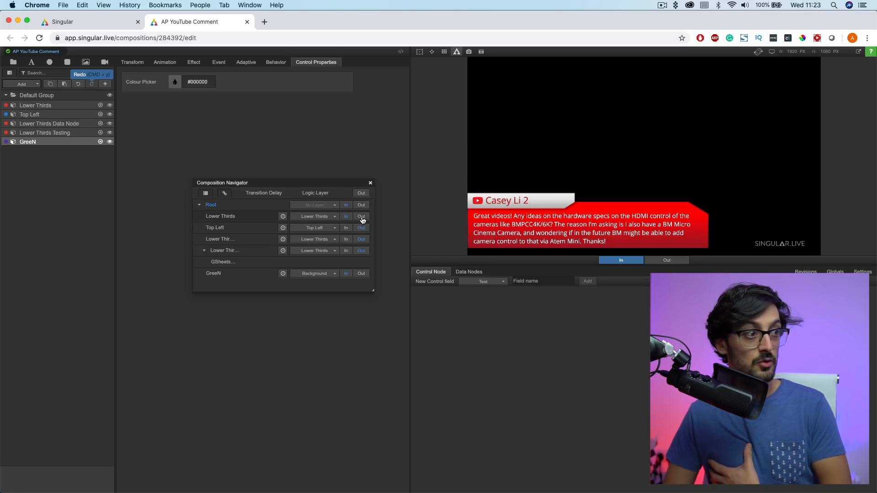
- Take Lower Thirds and the GreeN background out in the Composition Navigator, and bring Lower Thirds back in
{"action": "left_click", "coordinate": [362, 218]}
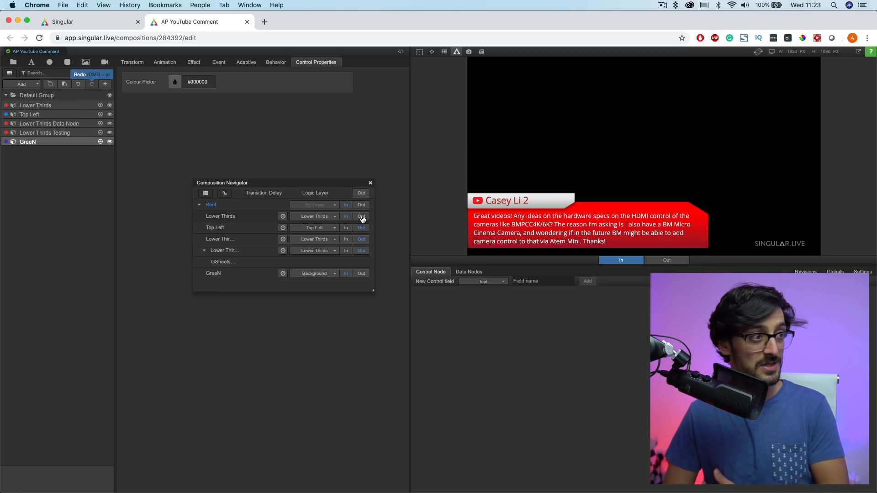
{"action": "left_click", "coordinate": [370, 184]}
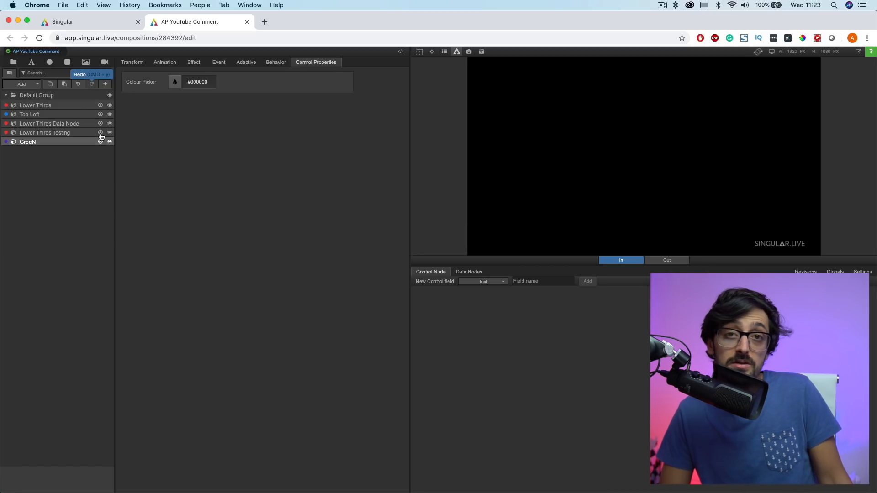
{"action": "left_click", "coordinate": [10, 75]}
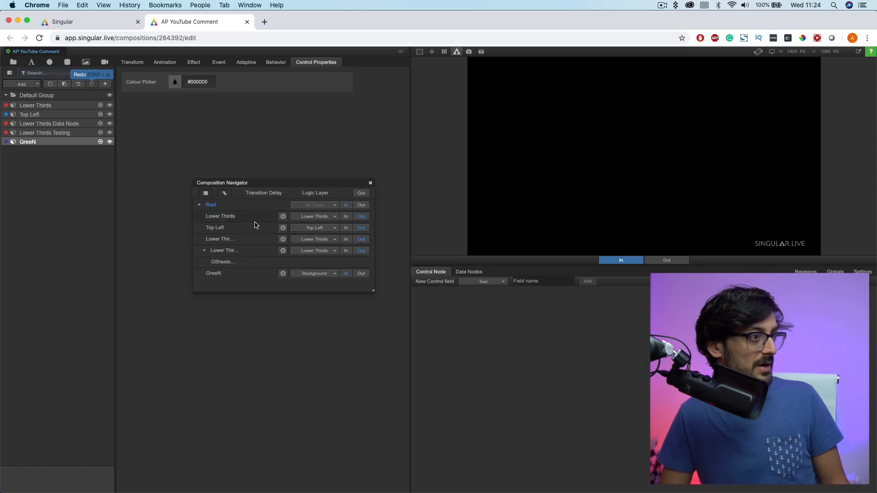
{"action": "left_click", "coordinate": [361, 275]}
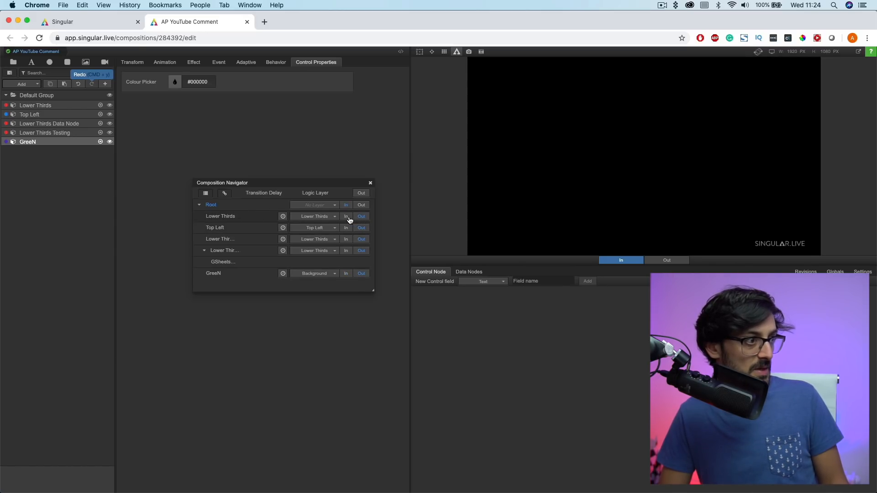
{"action": "left_click", "coordinate": [351, 213]}
{"action": "left_click", "coordinate": [371, 182]}
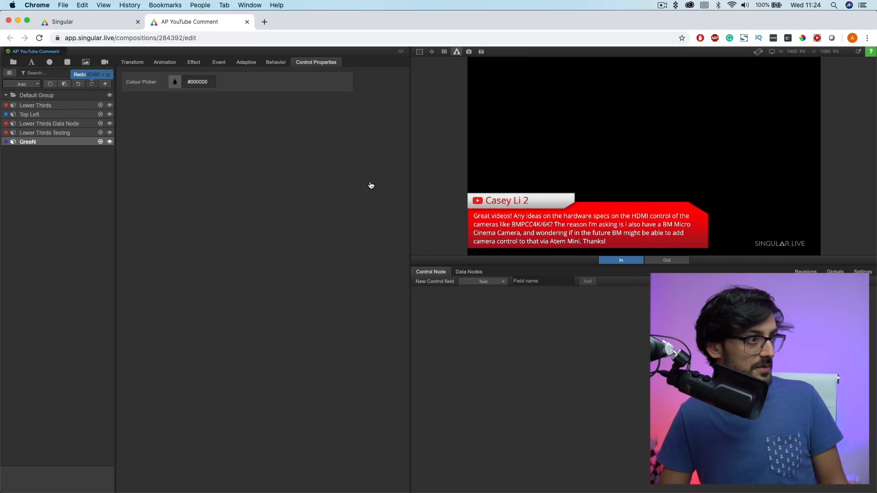
- Open the Lower Thirds subcomposition and hide its YT Logo, Name, Text and Lower Backdrop layers
{"action": "left_click", "coordinate": [100, 105]}
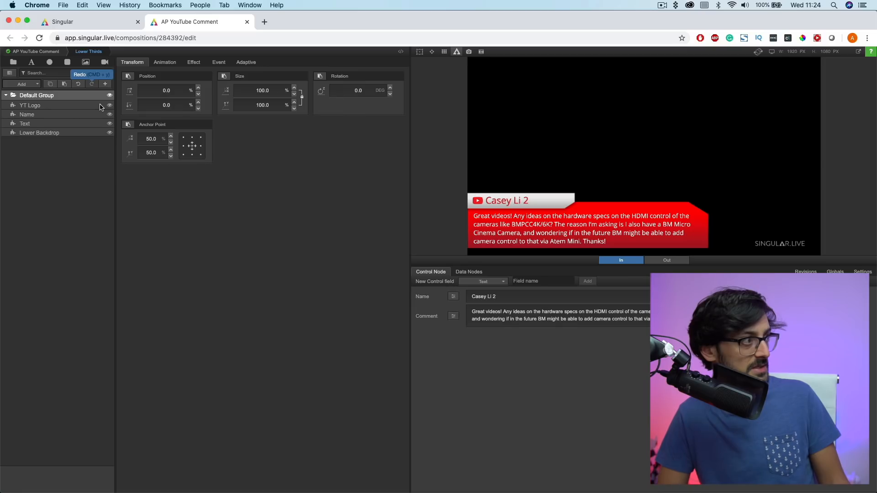
{"action": "left_click", "coordinate": [36, 124]}
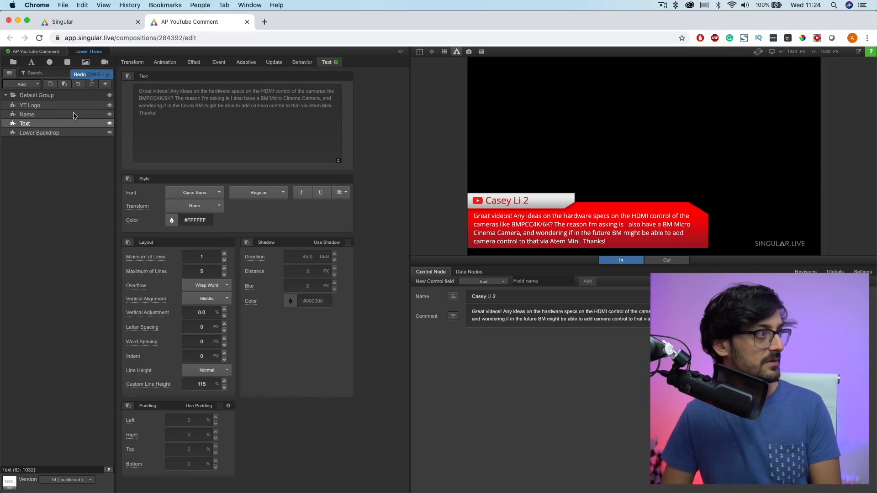
{"action": "left_click", "coordinate": [110, 105]}
{"action": "left_click", "coordinate": [110, 114]}
{"action": "left_click", "coordinate": [109, 123]}
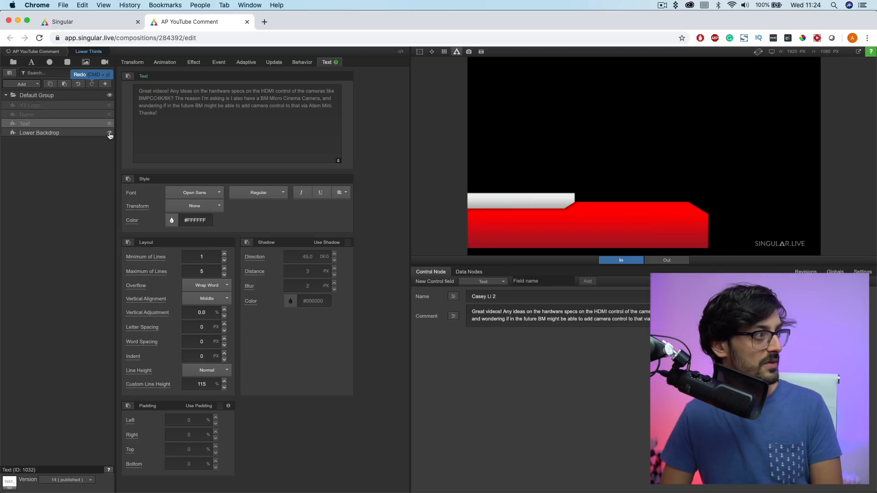
{"action": "left_click", "coordinate": [110, 133]}
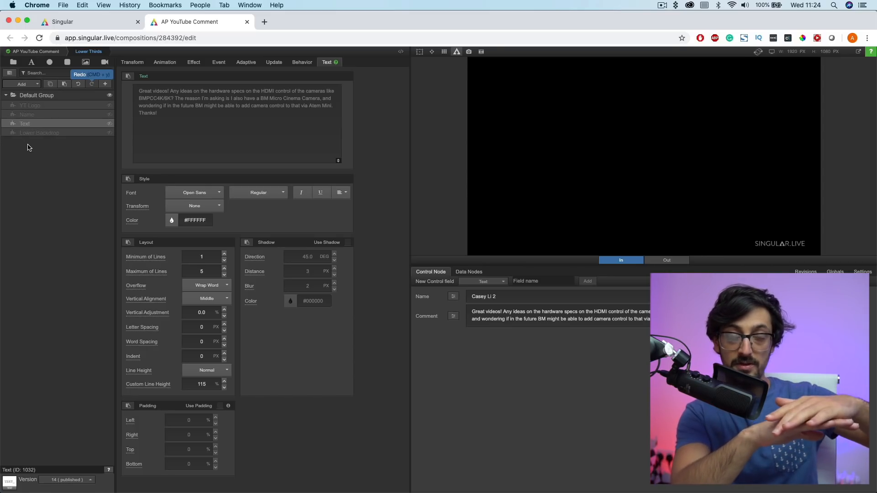
- Go back to the root composition, reopen Lower Thirds and make its Lower Backdrop layer visible
{"action": "left_click", "coordinate": [33, 53]}
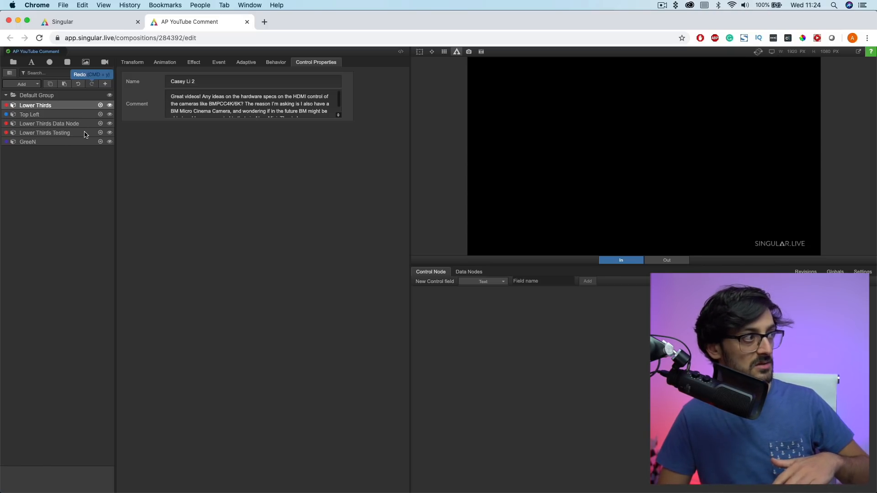
{"action": "left_click", "coordinate": [100, 105]}
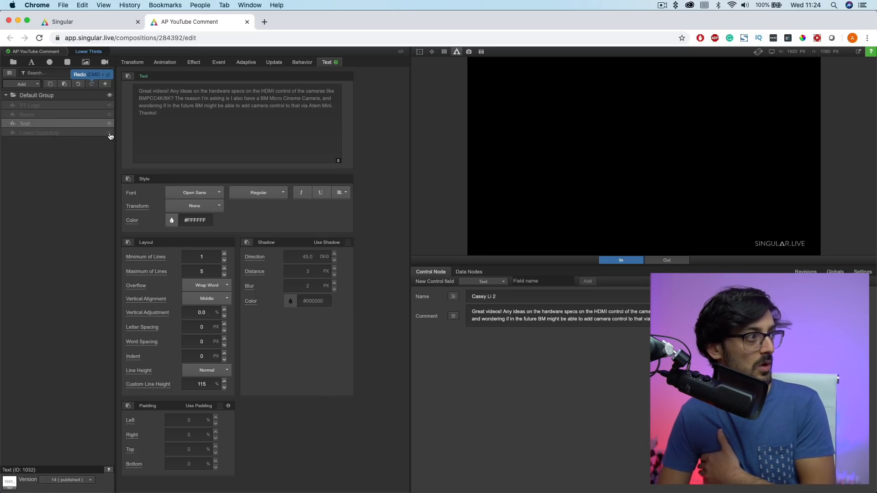
{"action": "left_click", "coordinate": [73, 133]}
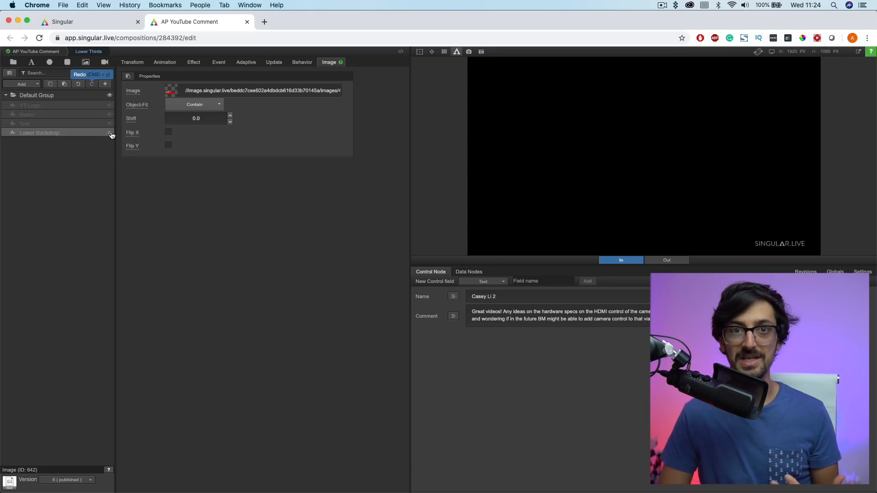
{"action": "left_click", "coordinate": [110, 133]}
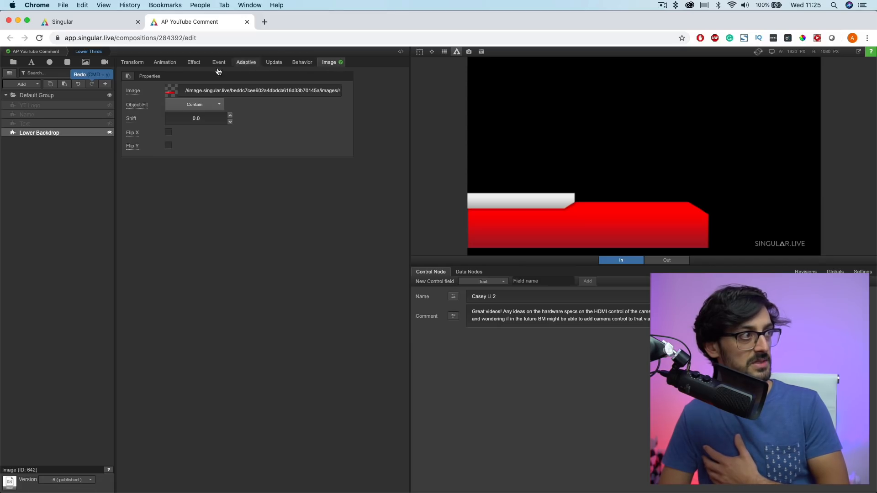
- Examine the Lower Backdrop's transform, animation, effect, event, adaptive, update and image properties, including its source image in the asset library
{"action": "left_click", "coordinate": [137, 64]}
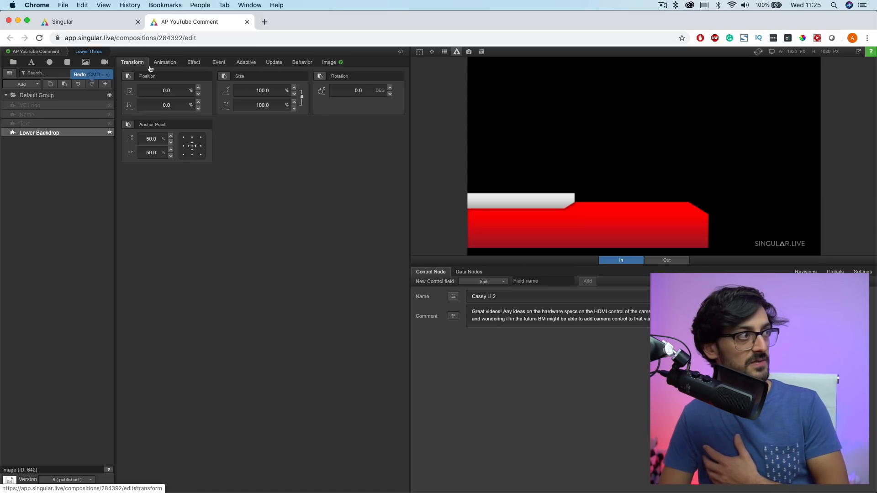
{"action": "left_click", "coordinate": [164, 64]}
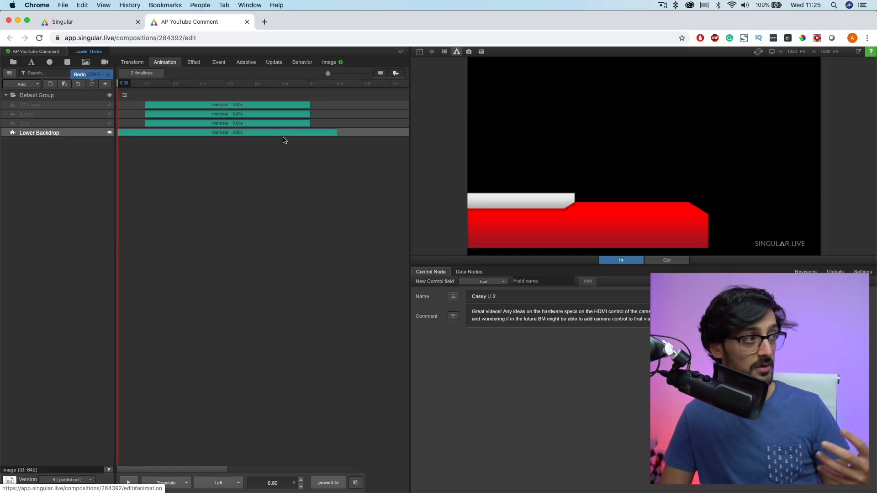
{"action": "left_click", "coordinate": [194, 64]}
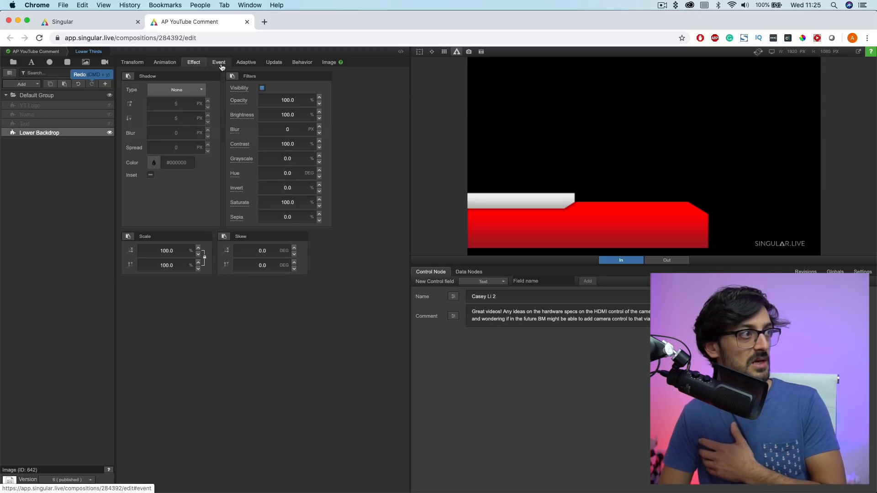
{"action": "left_click", "coordinate": [220, 66]}
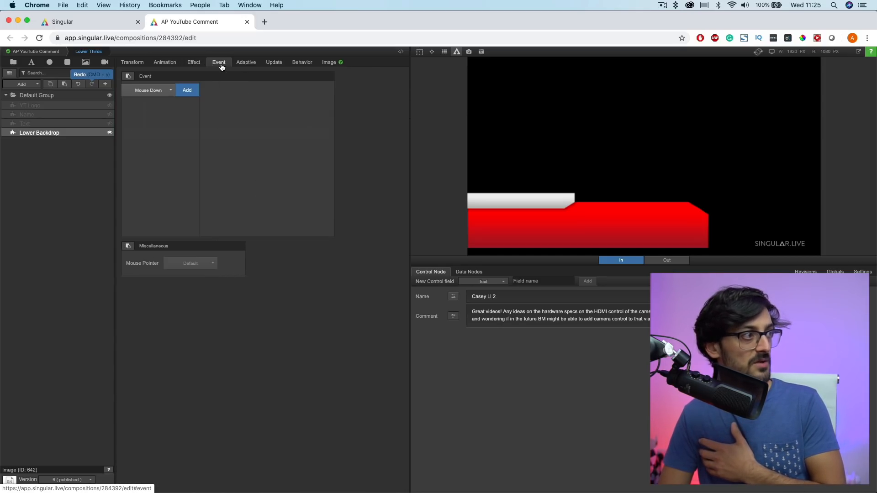
{"action": "left_click", "coordinate": [249, 65]}
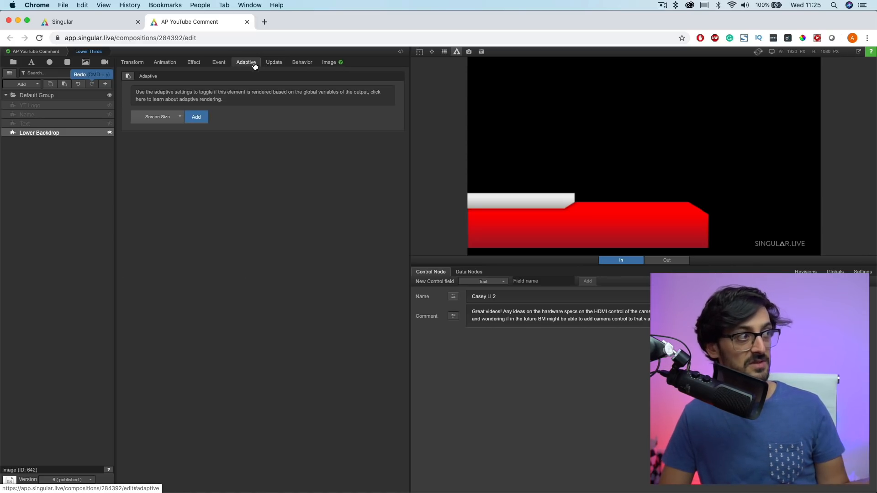
{"action": "left_click", "coordinate": [276, 66]}
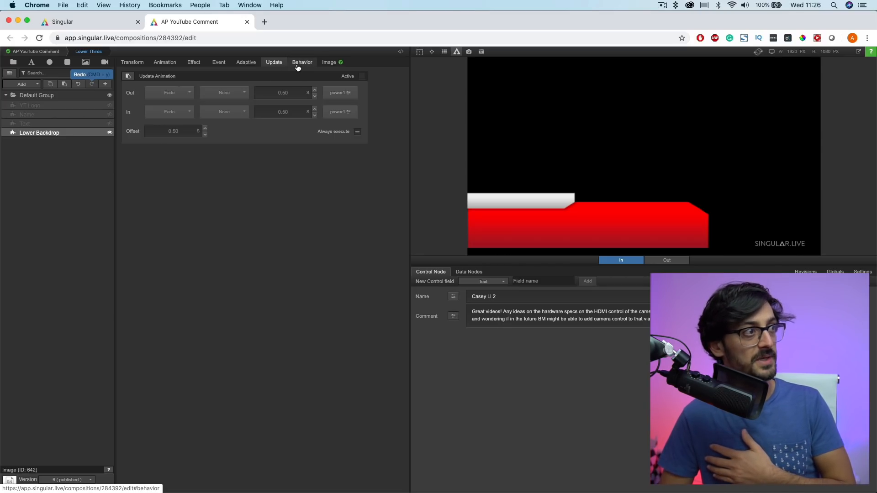
{"action": "left_click", "coordinate": [329, 63]}
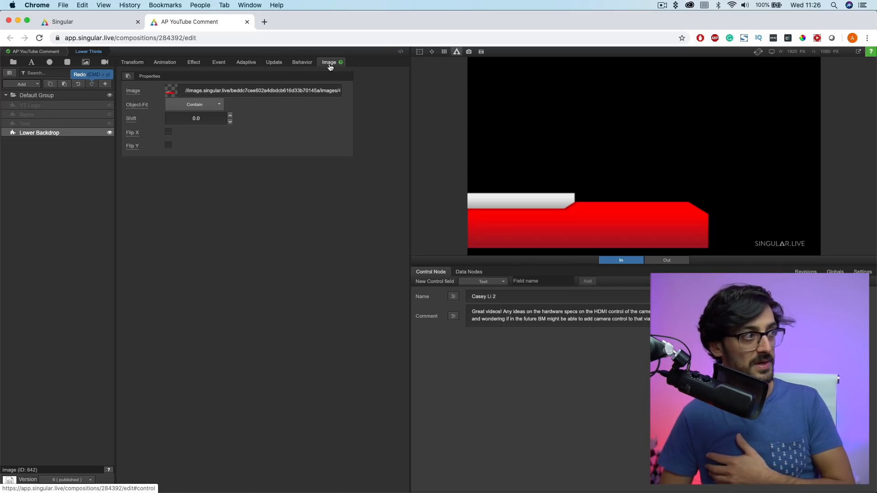
{"action": "left_click", "coordinate": [173, 93]}
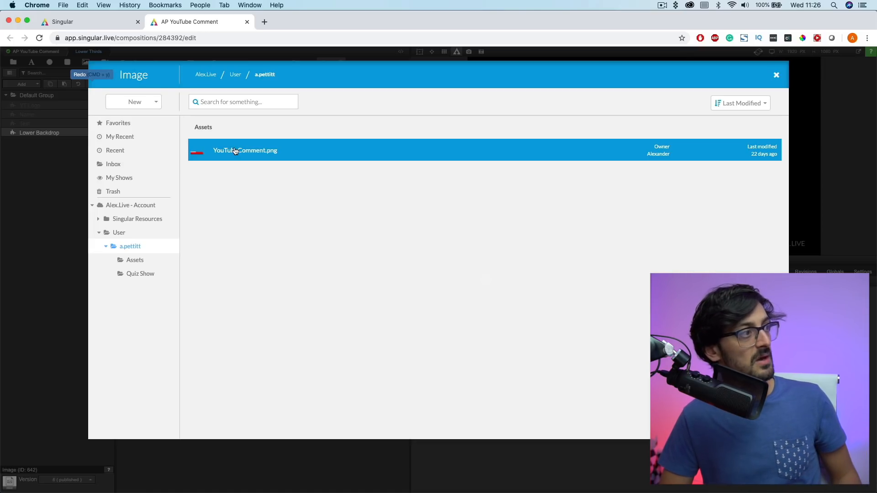
{"action": "left_click", "coordinate": [777, 75]}
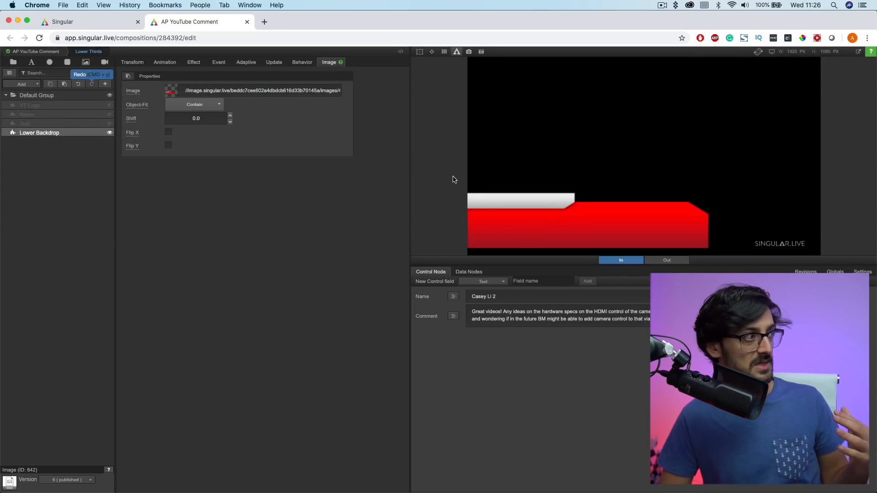
- Make the Text layer visible and review its transform and text properties
{"action": "left_click", "coordinate": [110, 124]}
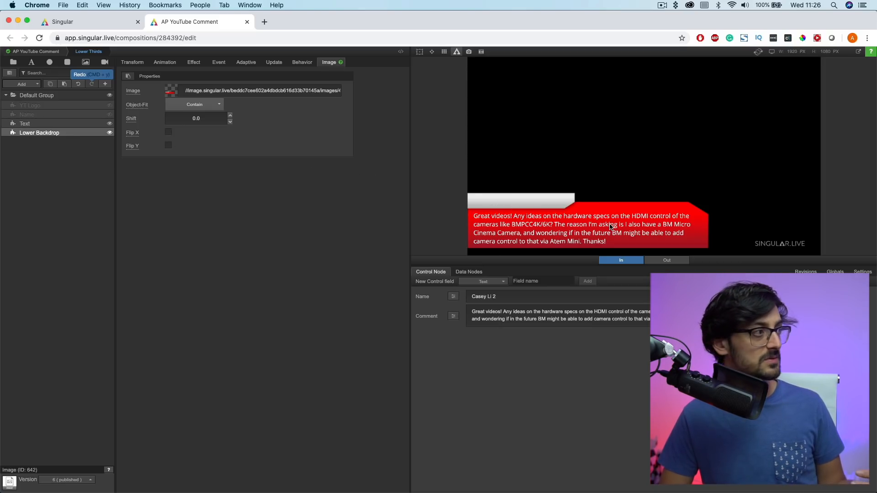
{"action": "left_click", "coordinate": [92, 126]}
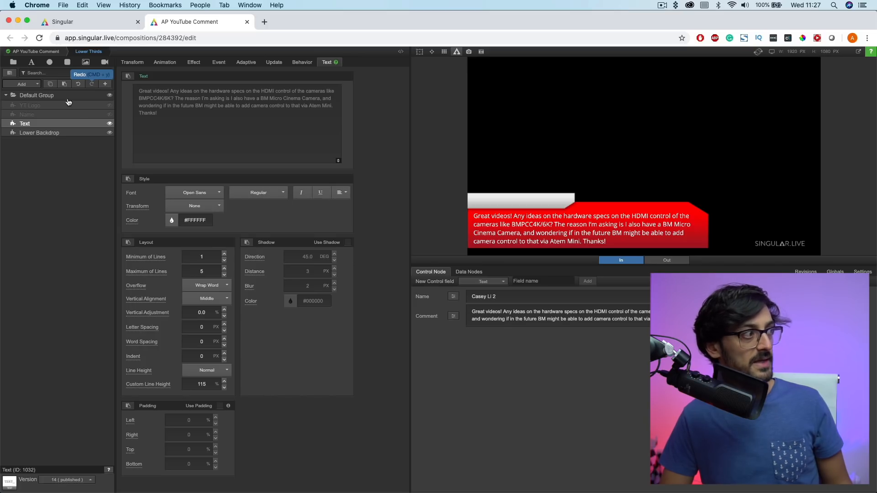
{"action": "left_click", "coordinate": [133, 63]}
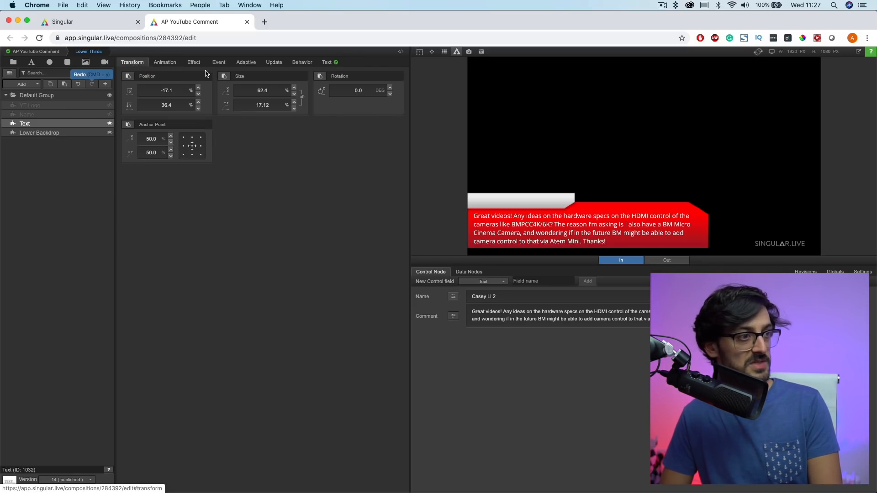
{"action": "left_click", "coordinate": [327, 62]}
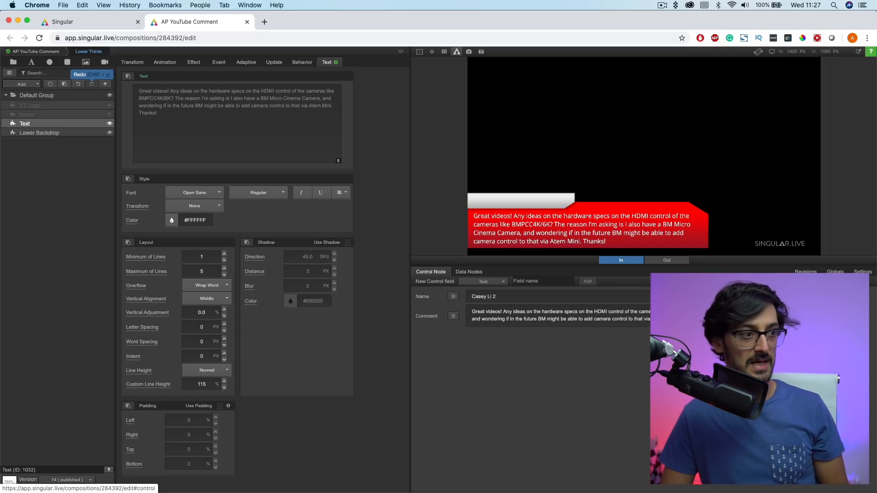
- Copy the existing comment and try replacing it in the Comment field with a first name repeated on three lines
{"action": "left_click_drag", "start_coordinate": [471, 312], "coordinate": [647, 323]}
{"action": "key", "text": "super+c"}
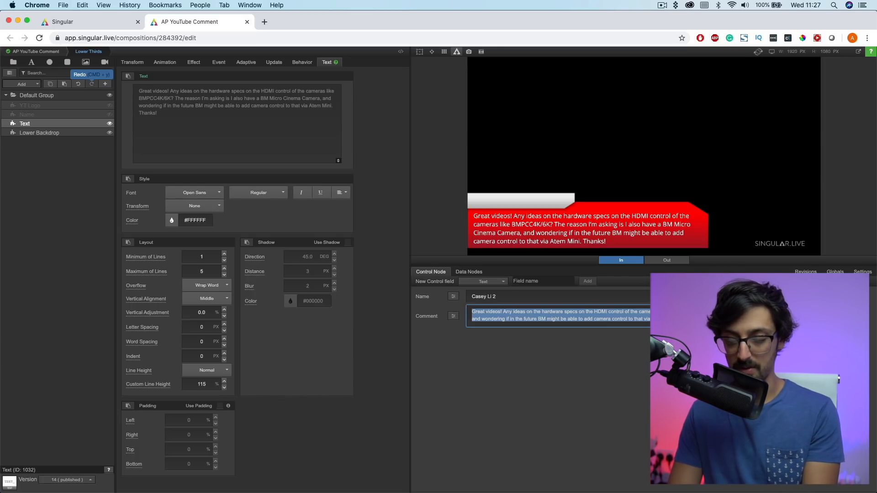
{"action": "type", "text": "Alex"}
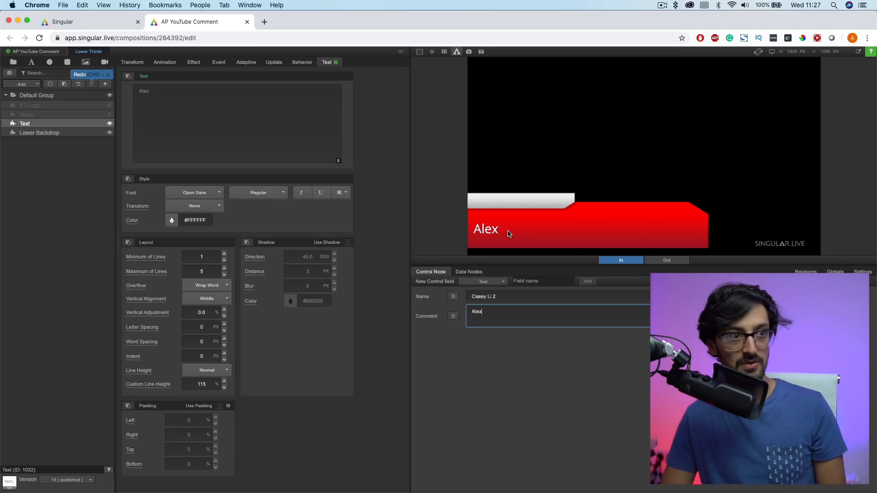
{"action": "key", "text": "Return"}
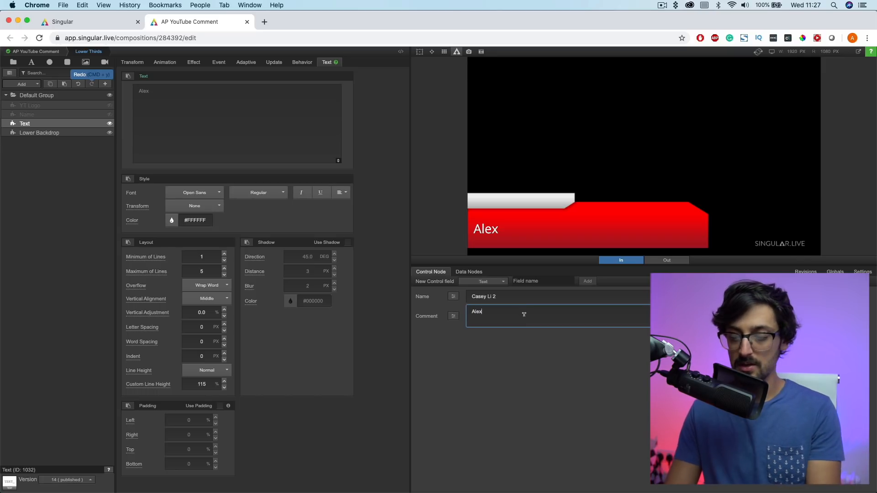
{"action": "type", "text": "Alex"}
{"action": "key", "text": "Return"}
{"action": "type", "text": "Alex"}
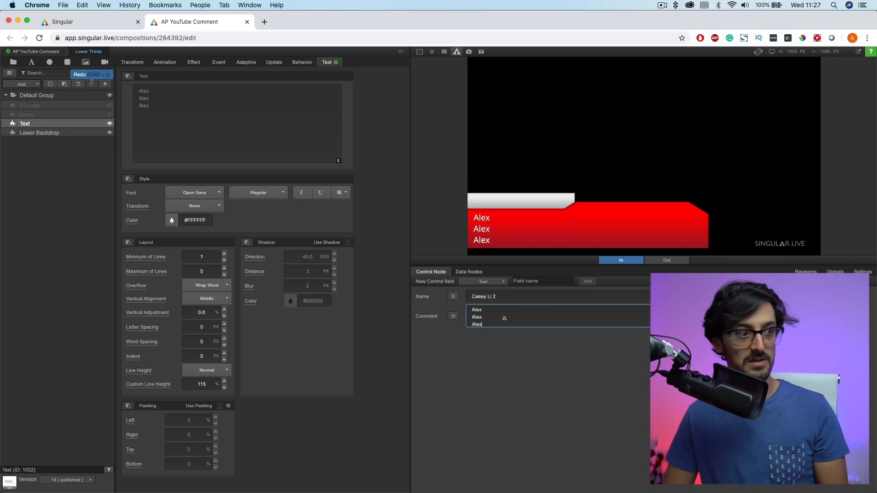
- Replace the test lines in the Comment field with the copied original comment
{"action": "left_click_drag", "start_coordinate": [504, 318], "coordinate": [472, 306]}
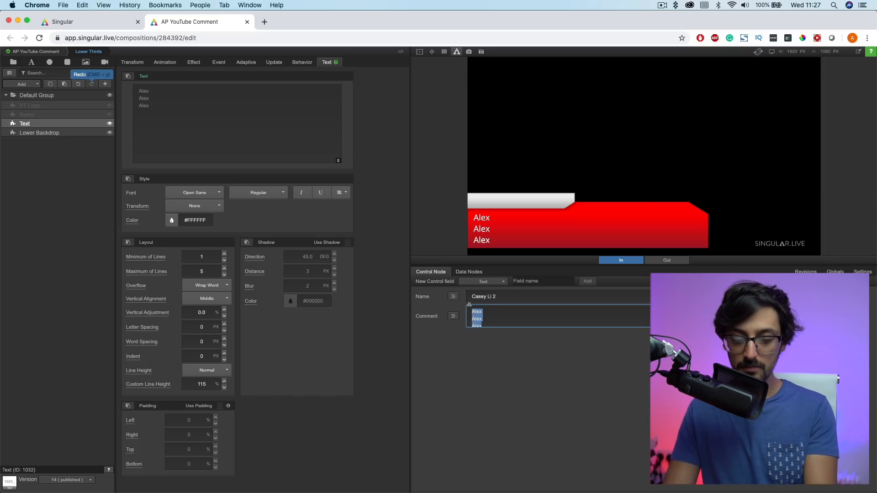
{"action": "key", "text": "super+v"}
{"action": "left_click", "coordinate": [511, 411]}
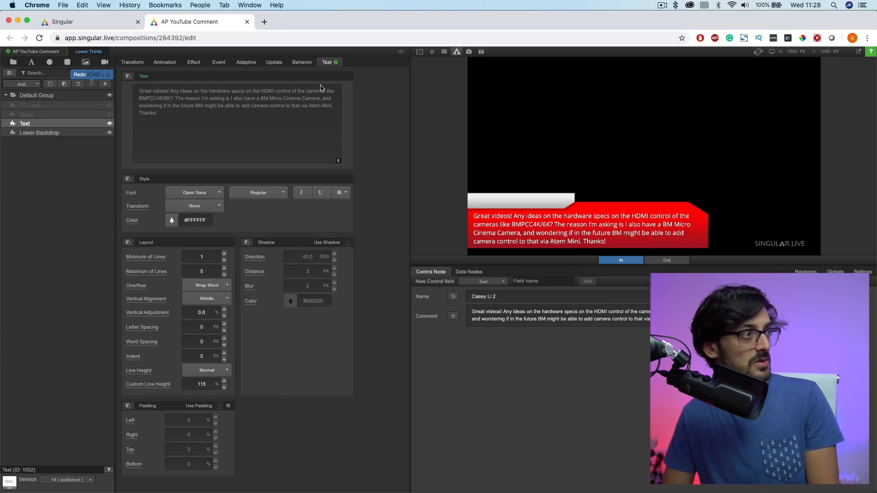
- Check the Text layer's control node link, and select the Name layer and make it visible
{"action": "left_click", "coordinate": [143, 78]}
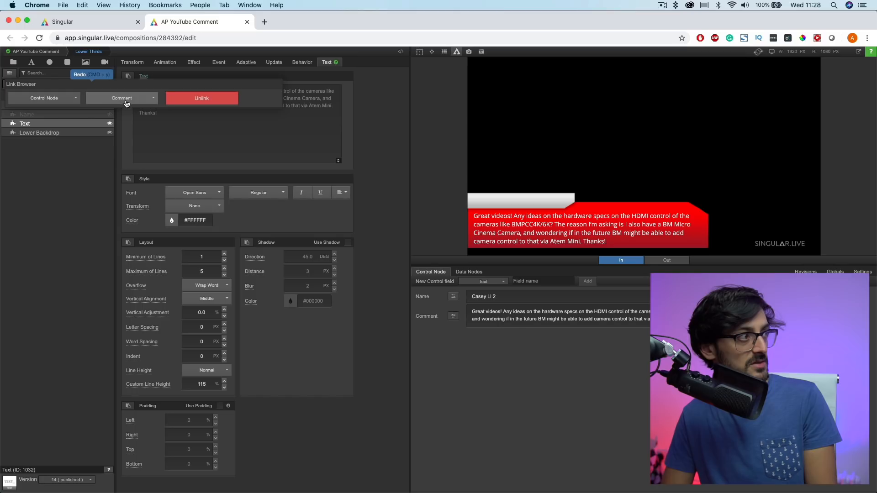
{"action": "left_click", "coordinate": [68, 238]}
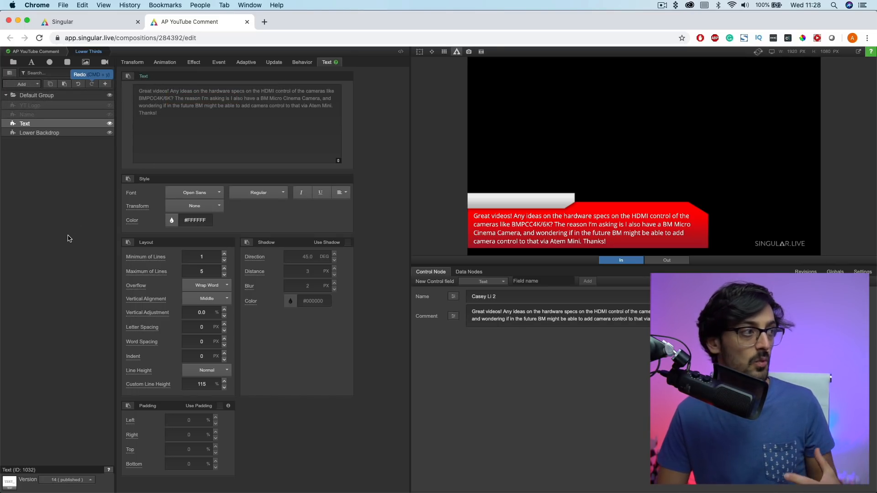
{"action": "left_click", "coordinate": [92, 117]}
{"action": "left_click", "coordinate": [109, 114]}
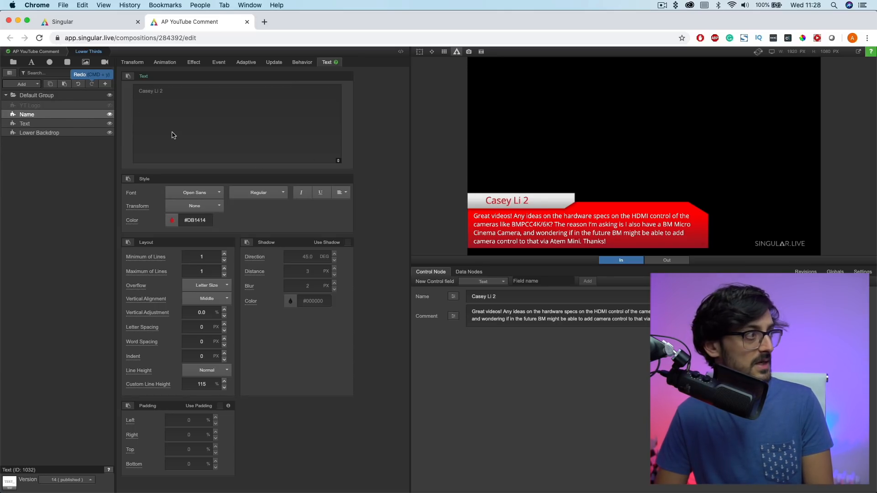
- Make the YT Logo layer visible and select it to review its image properties
{"action": "left_click", "coordinate": [110, 106]}
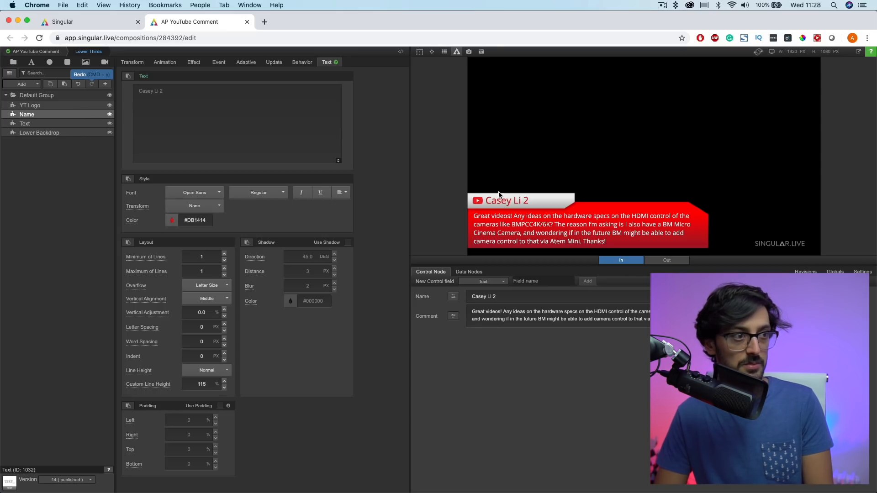
{"action": "left_click", "coordinate": [74, 106]}
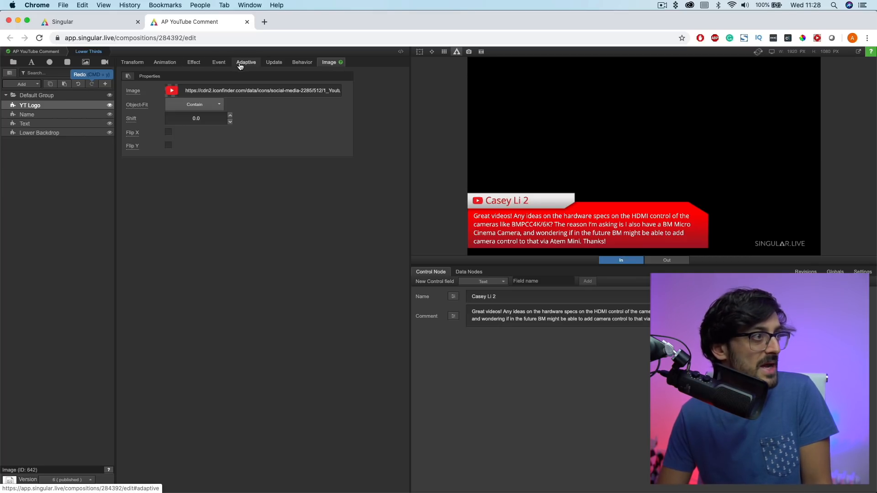
- Show the Lower Thirds animation timelines and preview the layers animating in and out
{"action": "left_click", "coordinate": [168, 63]}
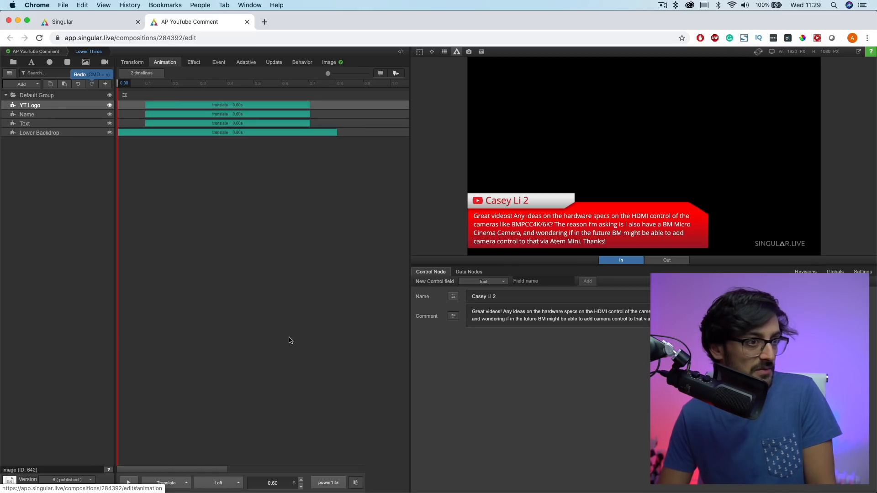
{"action": "left_click", "coordinate": [128, 482]}
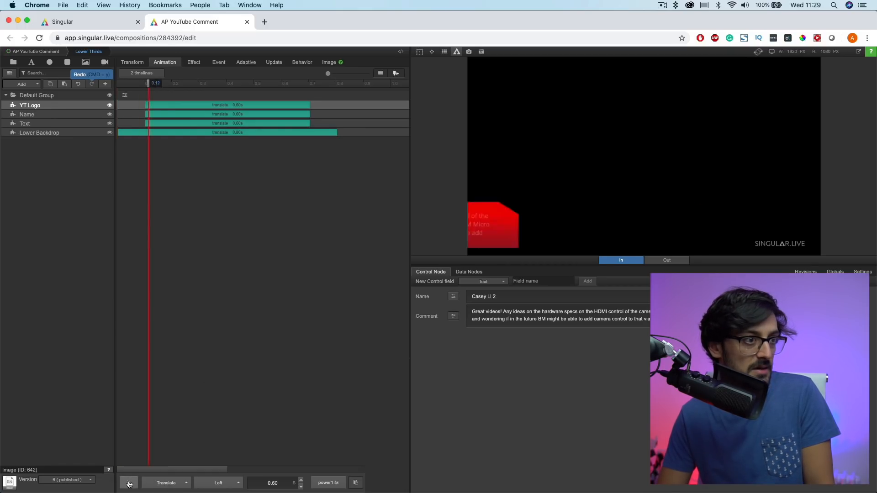
{"action": "left_click", "coordinate": [129, 483]}
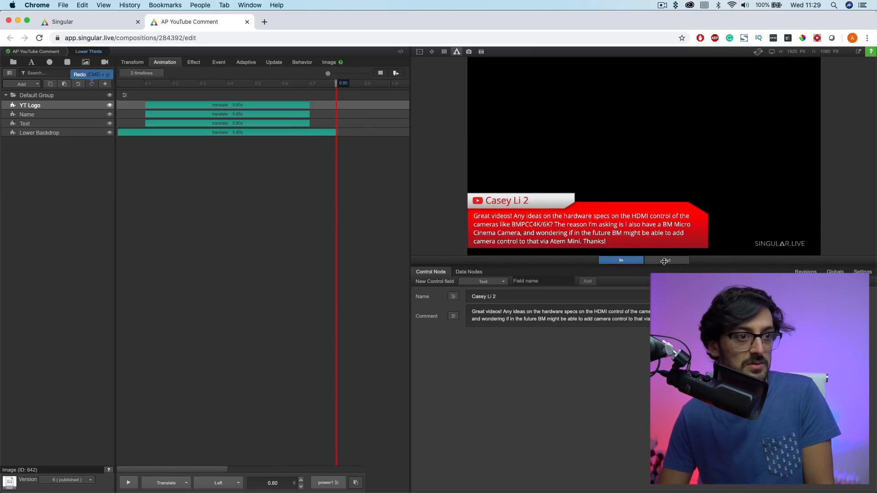
{"action": "left_click", "coordinate": [648, 263]}
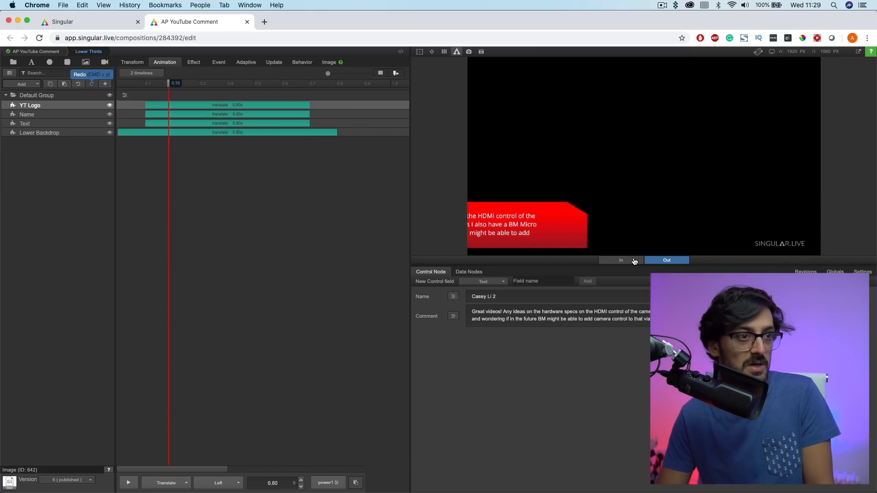
{"action": "left_click", "coordinate": [648, 261]}
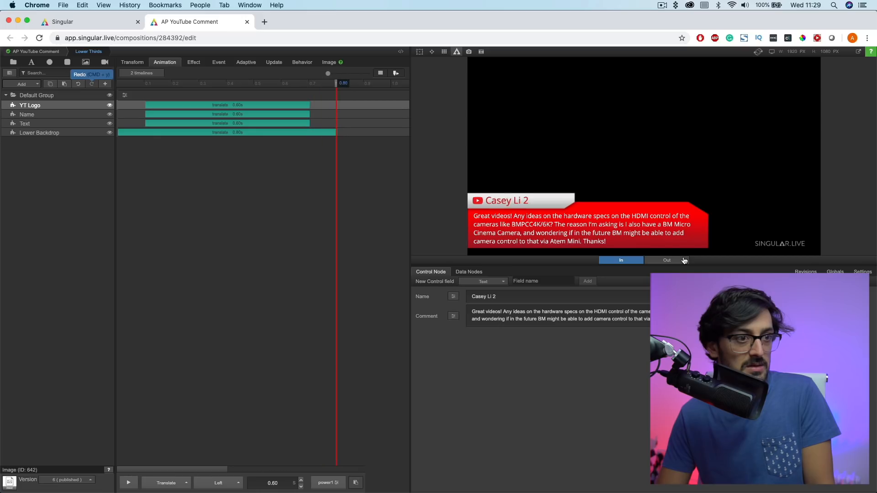
- Review the transition types and easing effects available for the YT Logo's animation without changing them
{"action": "left_click", "coordinate": [186, 480]}
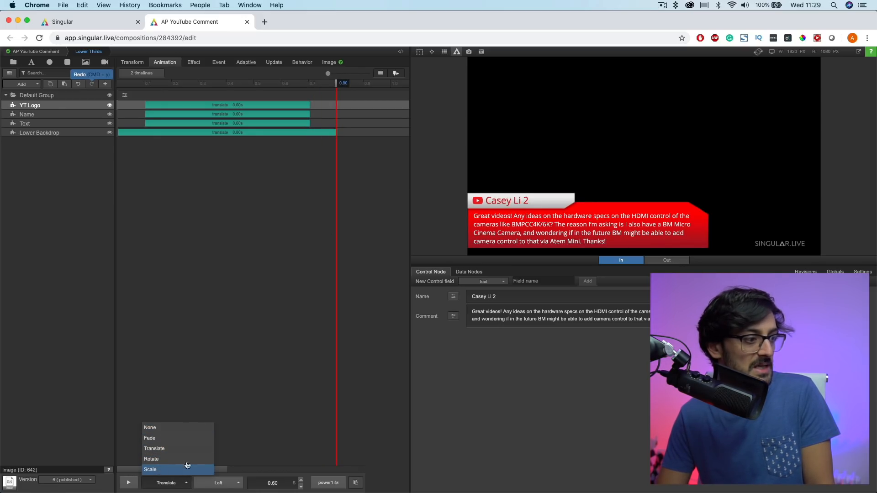
{"action": "left_click", "coordinate": [251, 307]}
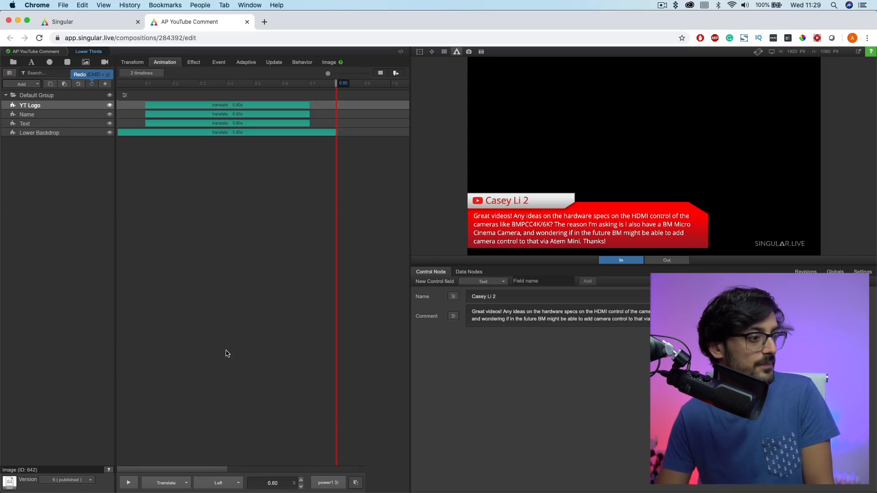
{"action": "left_click", "coordinate": [328, 482]}
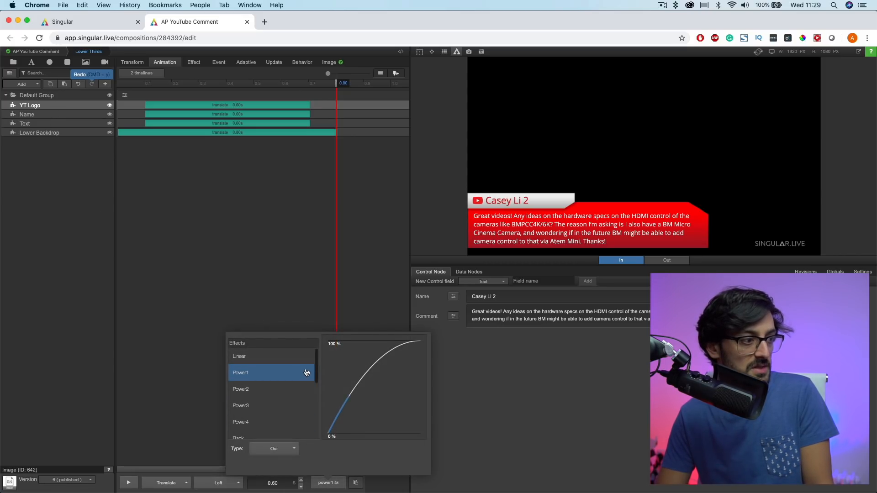
{"action": "left_click", "coordinate": [311, 279]}
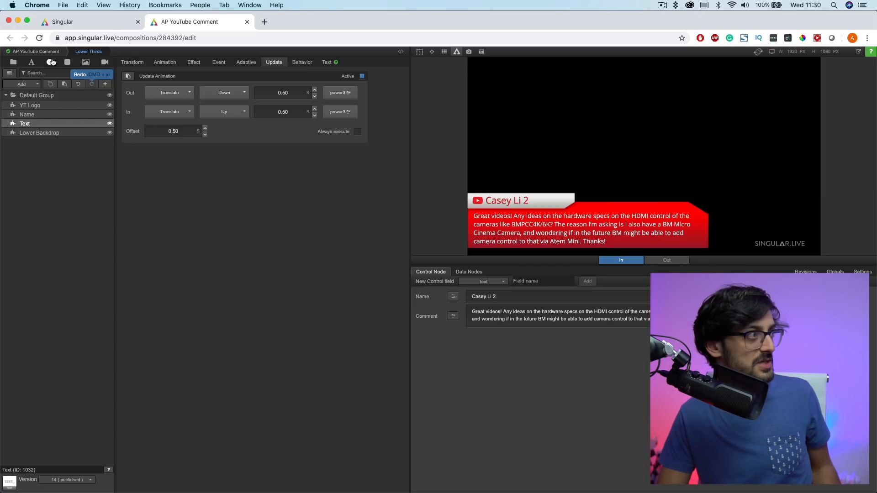
- Return to the root level of the AP YouTube Comment composition and view the Lower Thirds control properties
{"action": "left_click", "coordinate": [45, 51]}
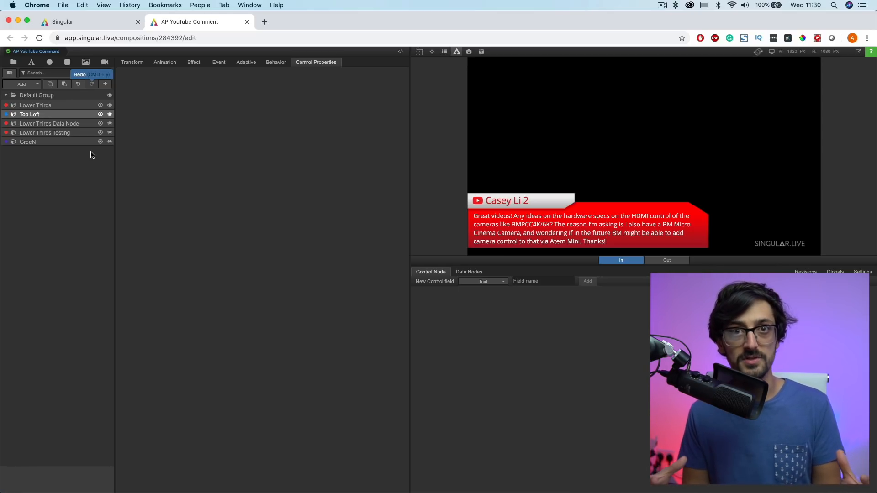
{"action": "left_click", "coordinate": [91, 105]}
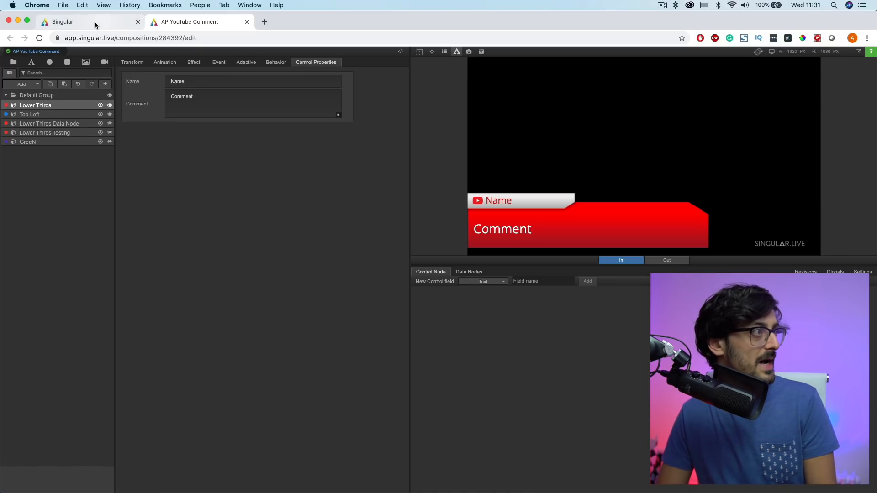
- Close the AP YouTube Comment composition editor, return to the dashboard and look through its list of compositions
{"action": "left_click", "coordinate": [113, 22]}
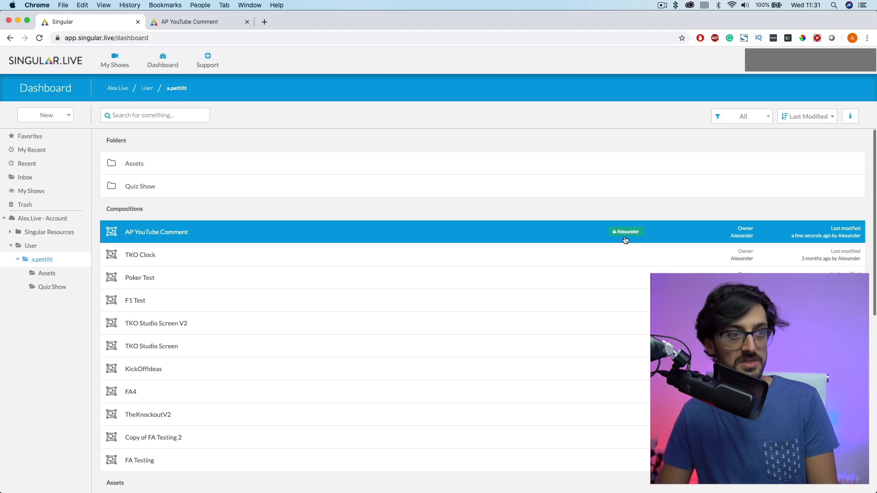
{"action": "left_click", "coordinate": [215, 21]}
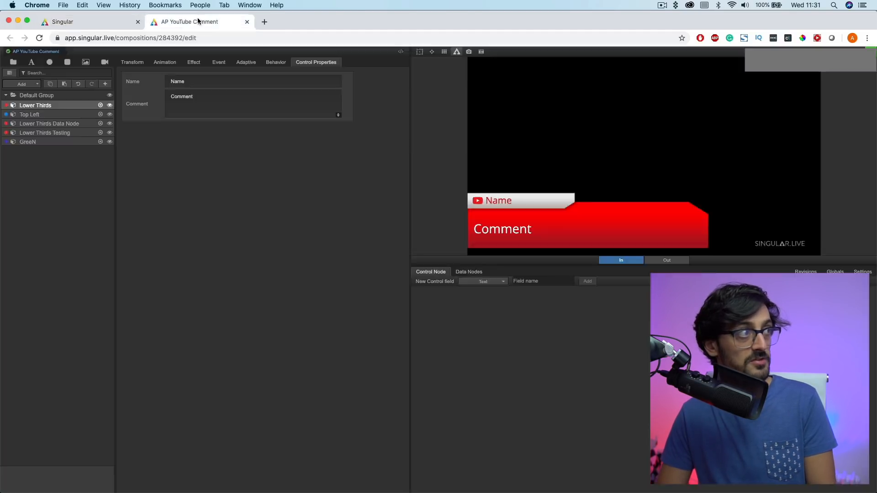
{"action": "left_click", "coordinate": [247, 22]}
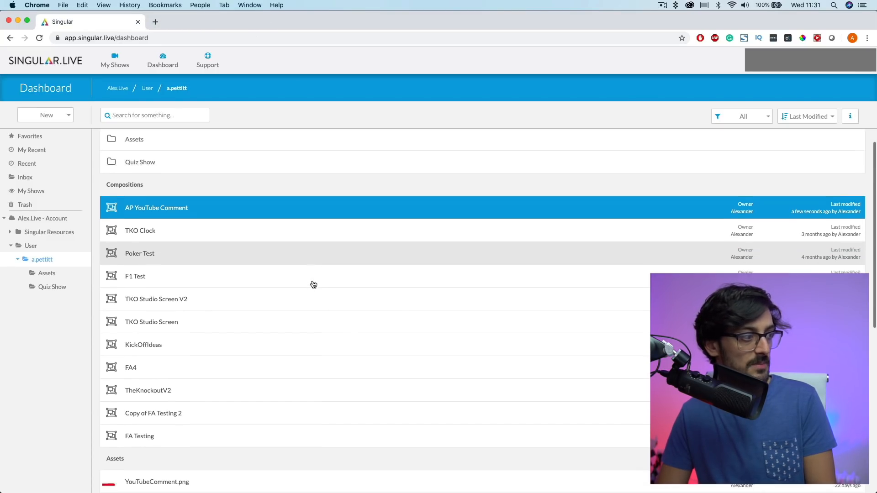
{"action": "scroll", "coordinate": [313, 285], "scroll_direction": "down", "scroll_amount": 5}
{"action": "scroll", "coordinate": [313, 284], "scroll_direction": "up", "scroll_amount": 5}
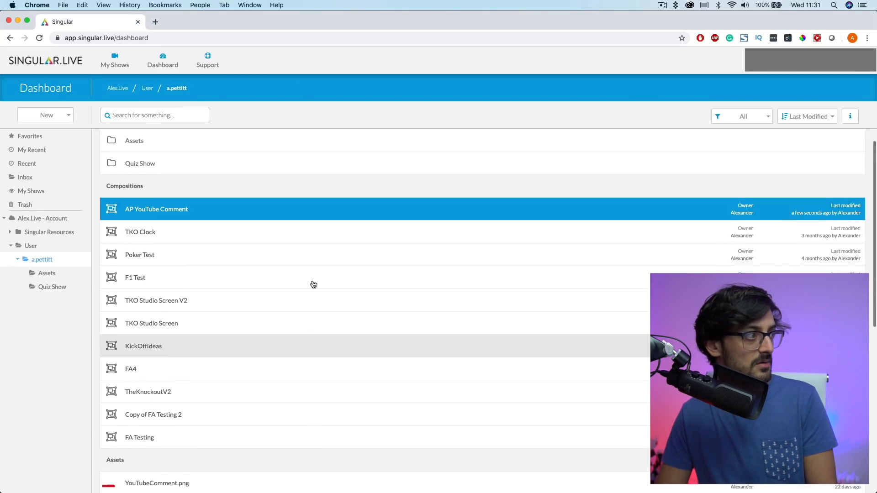
- Create a new Studio control app named "Demo Comments"
{"action": "left_click", "coordinate": [63, 117]}
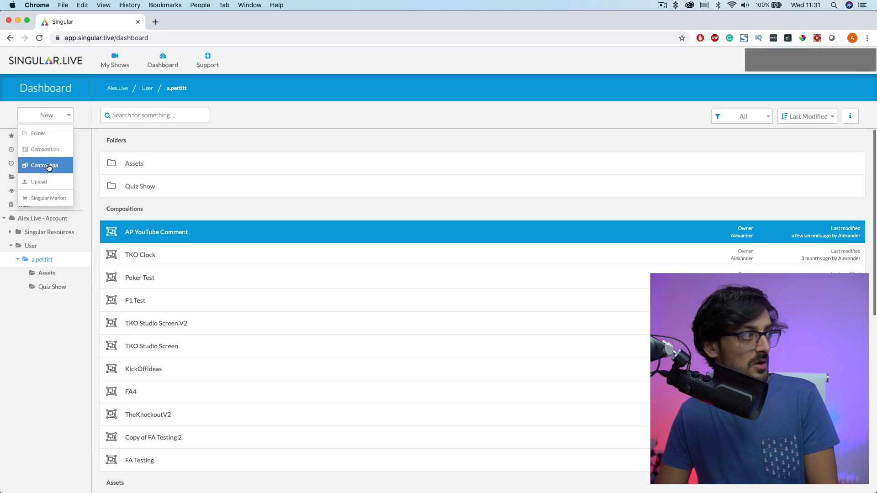
{"action": "left_click", "coordinate": [180, 140]}
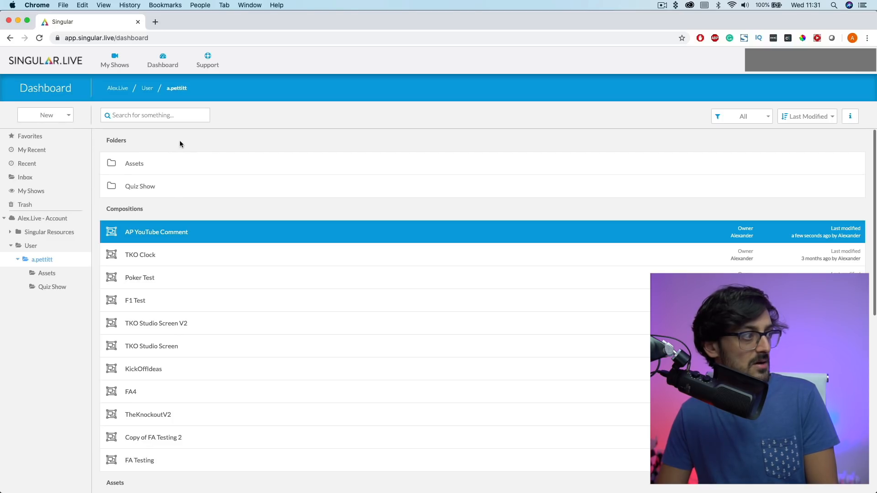
{"action": "left_click", "coordinate": [61, 121]}
{"action": "left_click", "coordinate": [56, 167]}
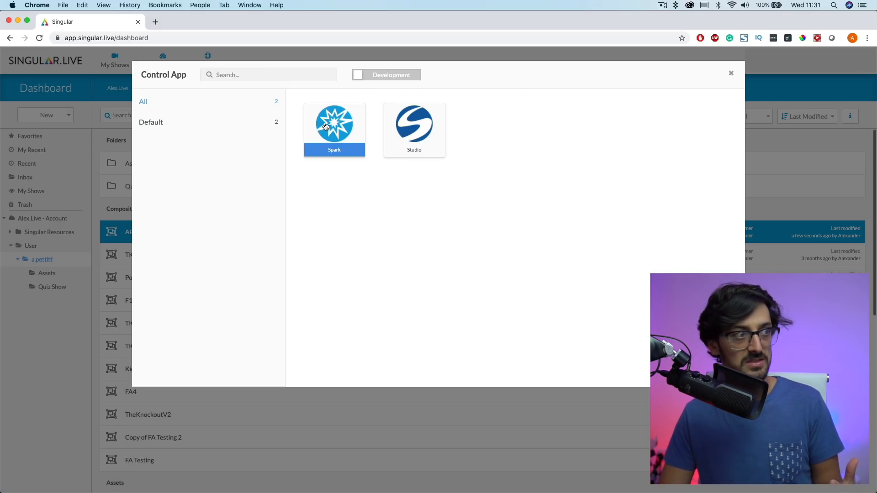
{"action": "left_click", "coordinate": [430, 140]}
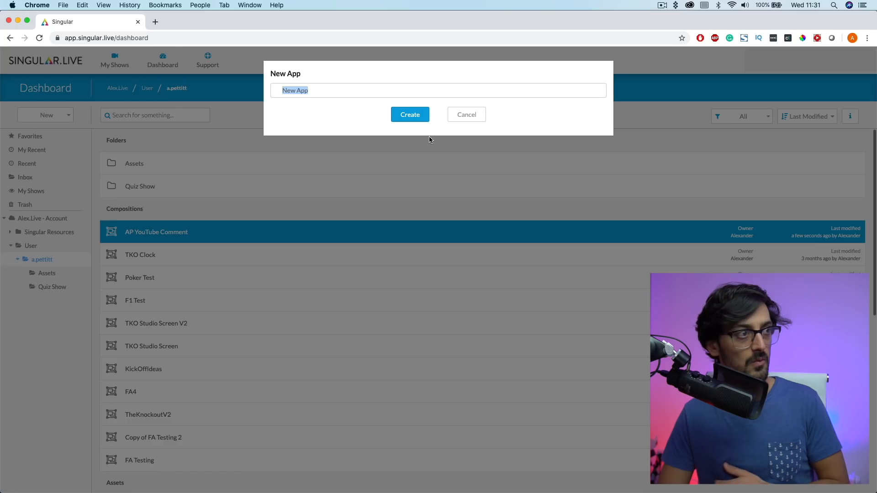
{"action": "type", "text": "Demo"}
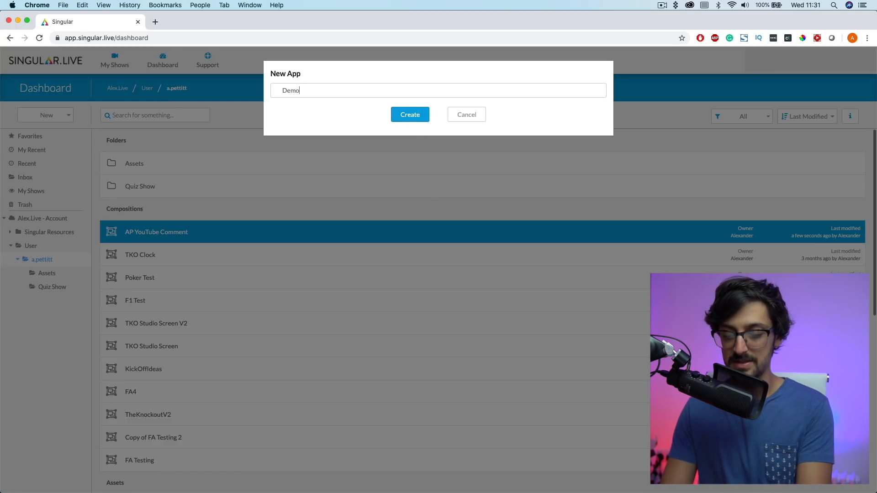
{"action": "type", "text": " Controller"}
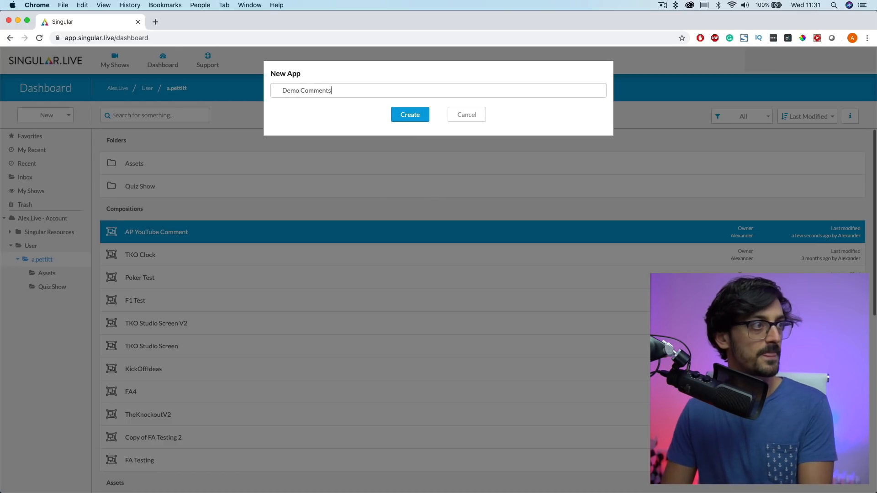
{"action": "left_click", "coordinate": [424, 118]}
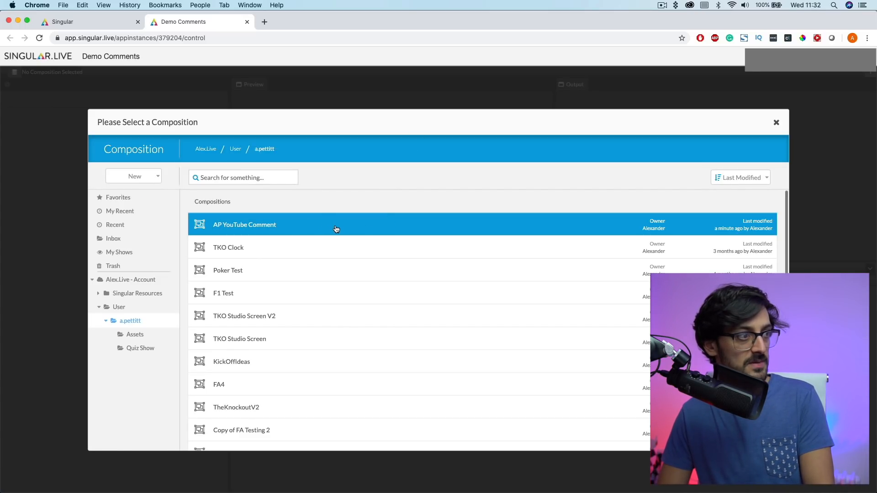
- Load the AP YouTube Comment composition into the control app and add a GreeN overlay to its playlist
{"action": "left_click", "coordinate": [336, 229]}
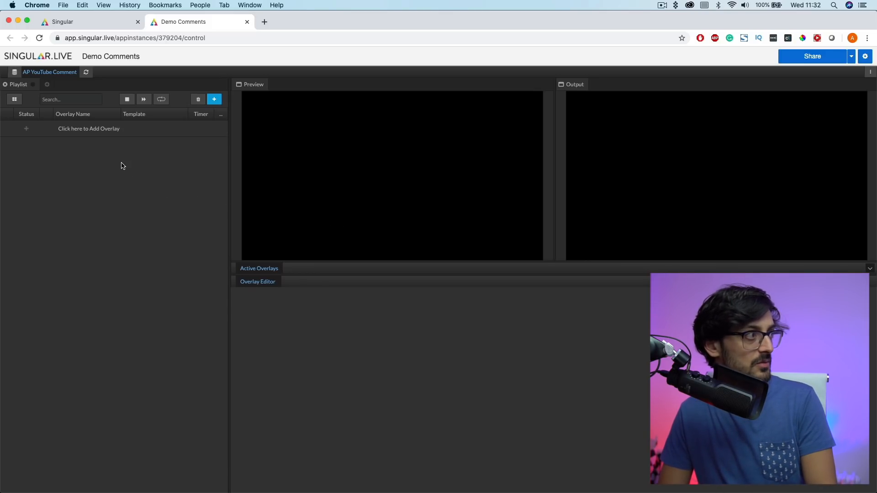
{"action": "left_click", "coordinate": [215, 100]}
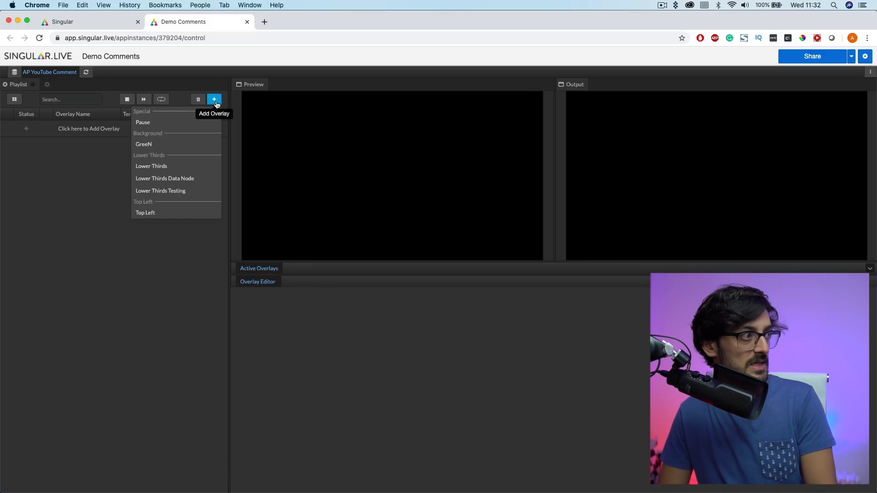
{"action": "left_click", "coordinate": [144, 147]}
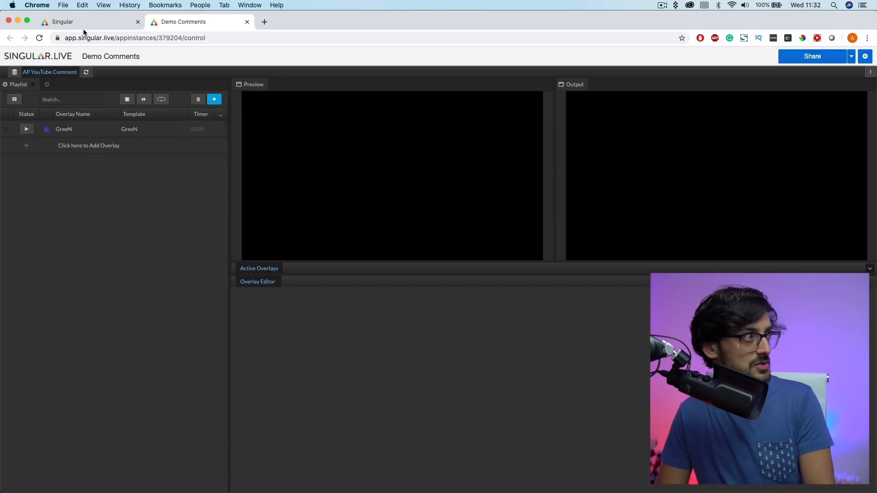
- Reopen the AP YouTube Comment composition for editing from the dashboard
{"action": "left_click", "coordinate": [100, 24]}
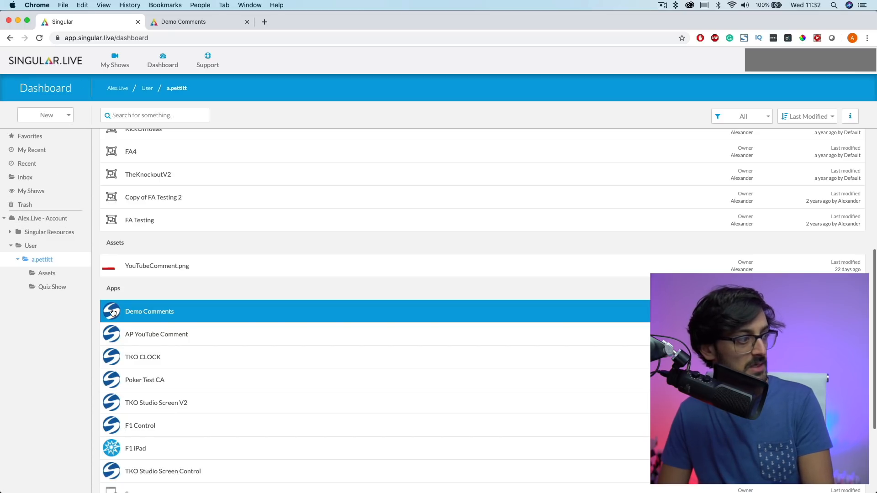
{"action": "scroll", "coordinate": [176, 247], "scroll_direction": "up", "scroll_amount": 5}
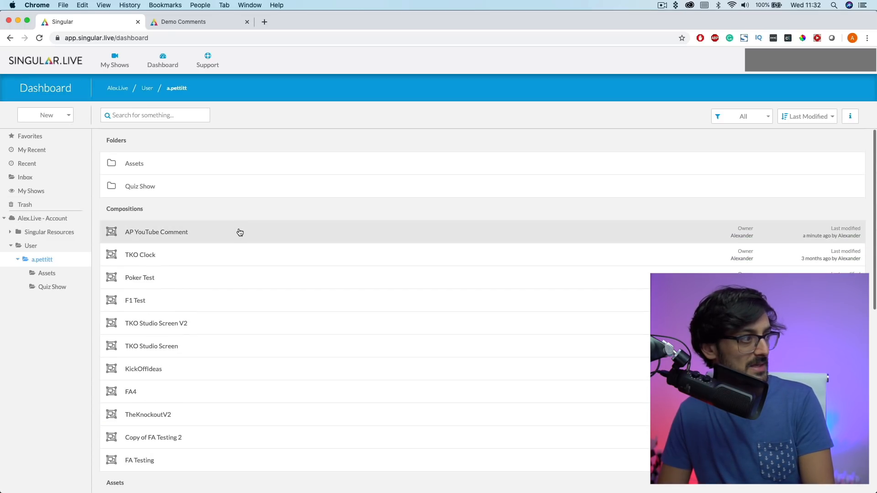
{"action": "double_click", "coordinate": [252, 236]}
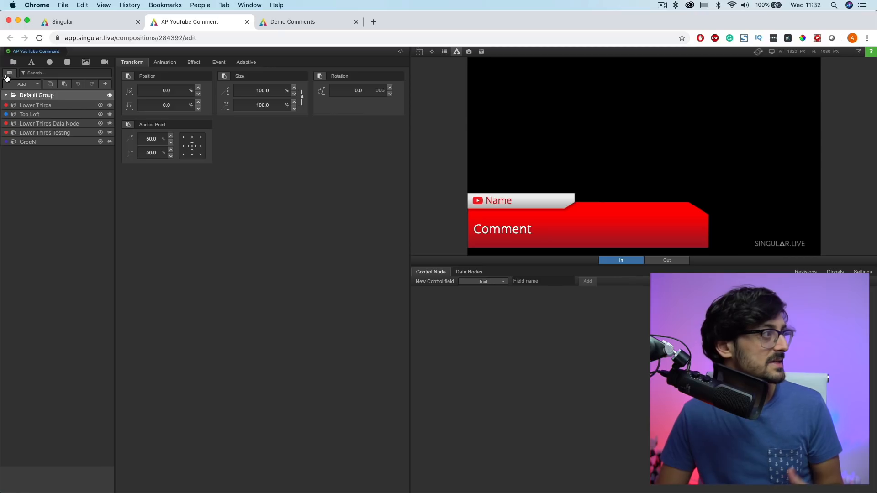
- Review the subcompositions' logic layers in the Composition Navigator, including the layer choices for GreeN, and switch back to the Demo Comments app
{"action": "left_click", "coordinate": [9, 74]}
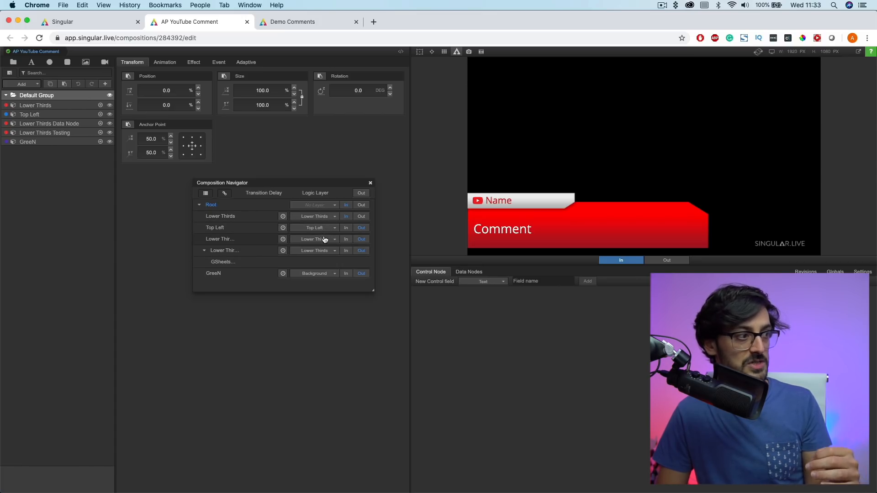
{"action": "left_click", "coordinate": [333, 276]}
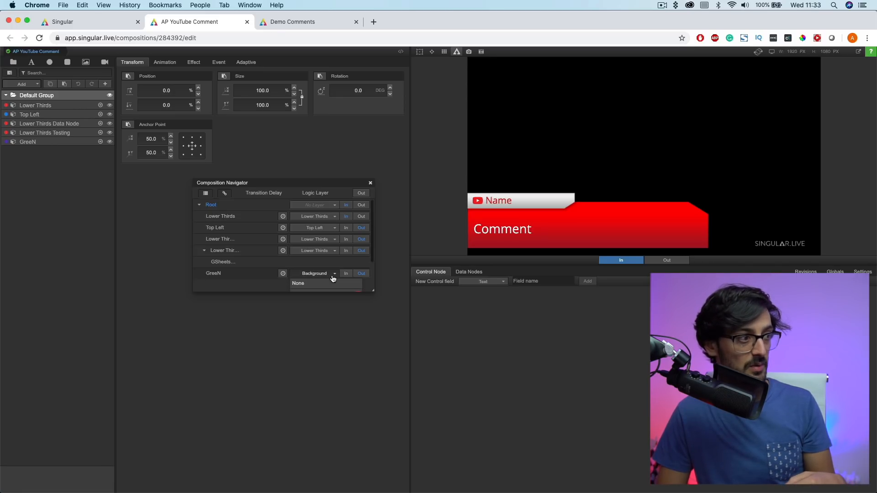
{"action": "scroll", "coordinate": [371, 249], "scroll_direction": "down", "scroll_amount": 2}
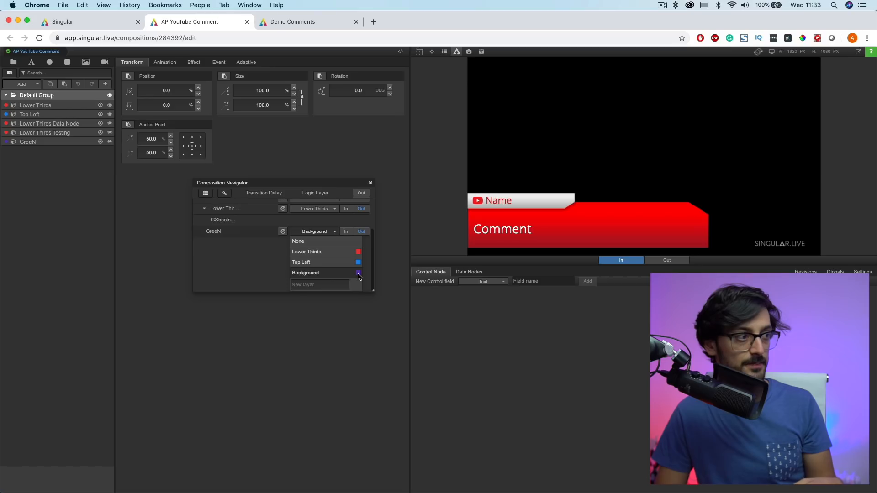
{"action": "left_click", "coordinate": [370, 183]}
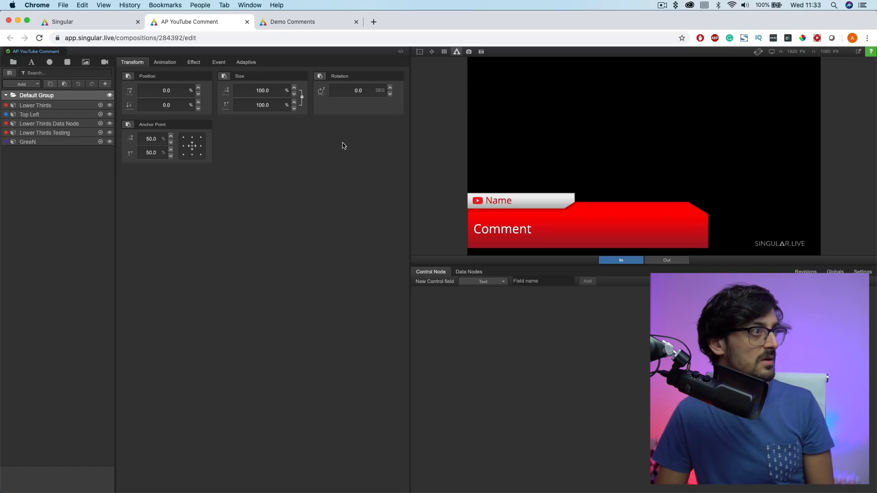
{"action": "left_click", "coordinate": [295, 21]}
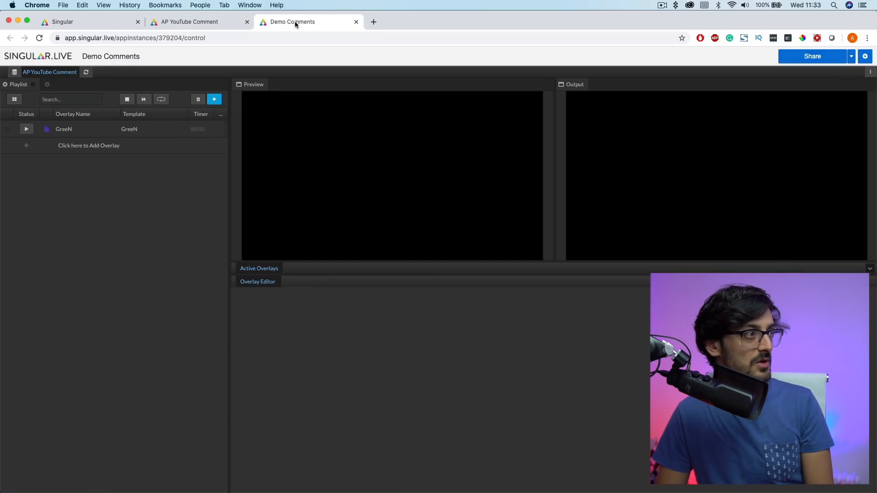
- Rename the GreeN overlay in the playlist as Black
{"action": "left_click", "coordinate": [215, 101]}
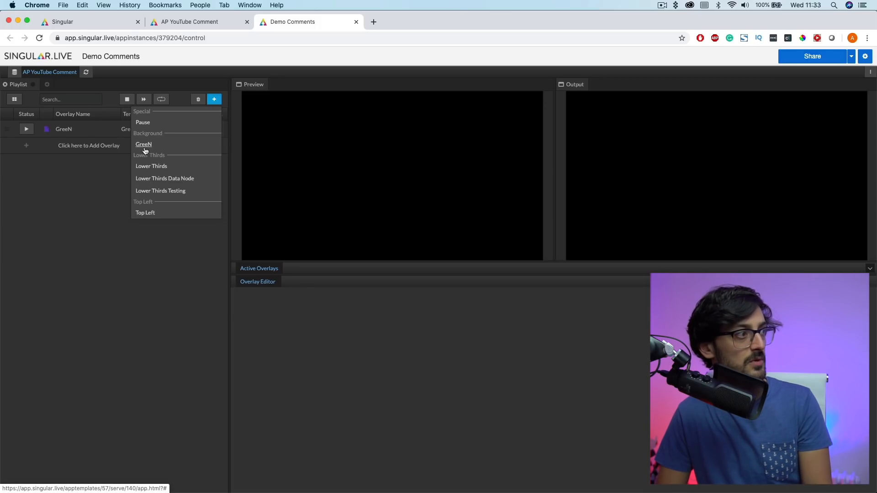
{"action": "left_click", "coordinate": [86, 132]}
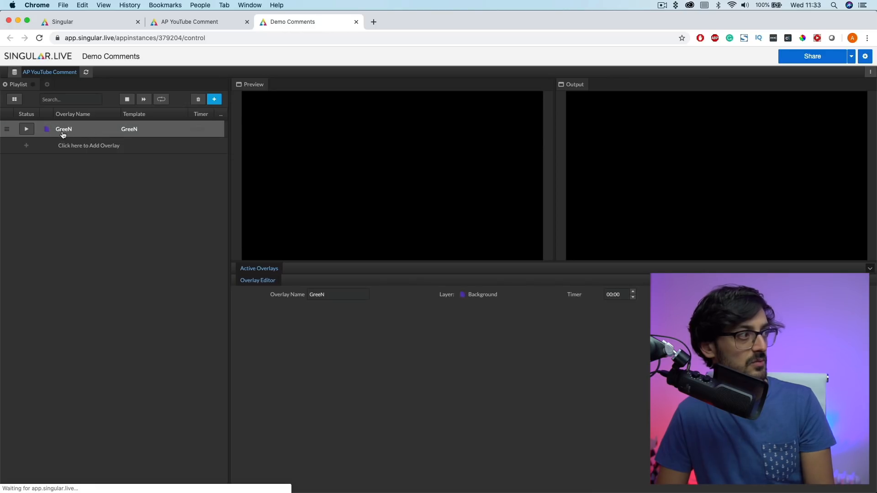
{"action": "double_click", "coordinate": [63, 134]}
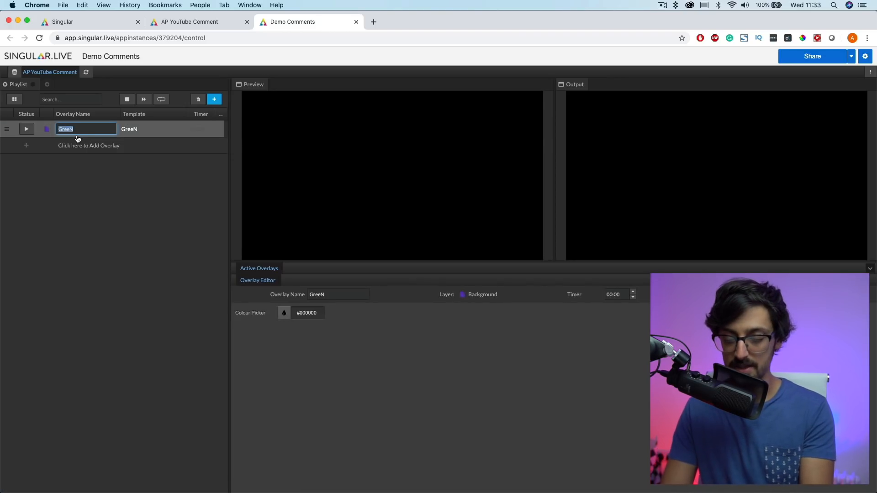
{"action": "type", "text": "Black"}
{"action": "key", "text": "Return"}
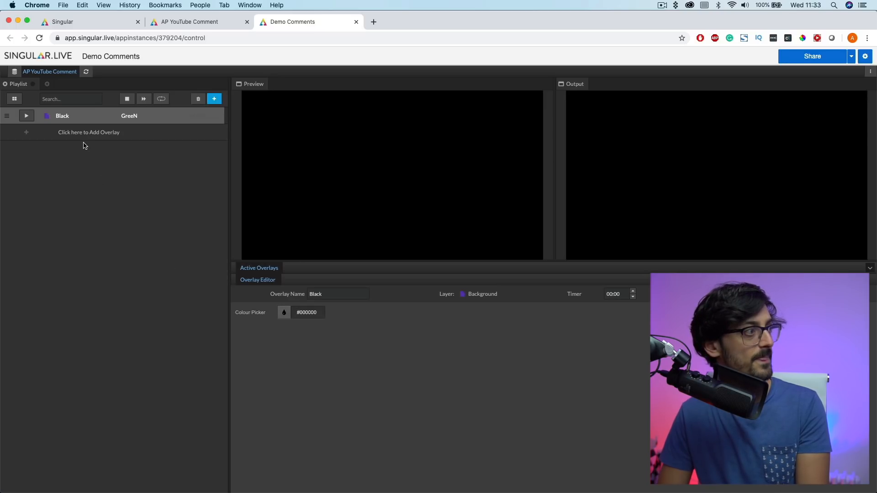
- Duplicate the Black overlay in the playlist and rename the copy as Green
{"action": "right_click", "coordinate": [79, 119]}
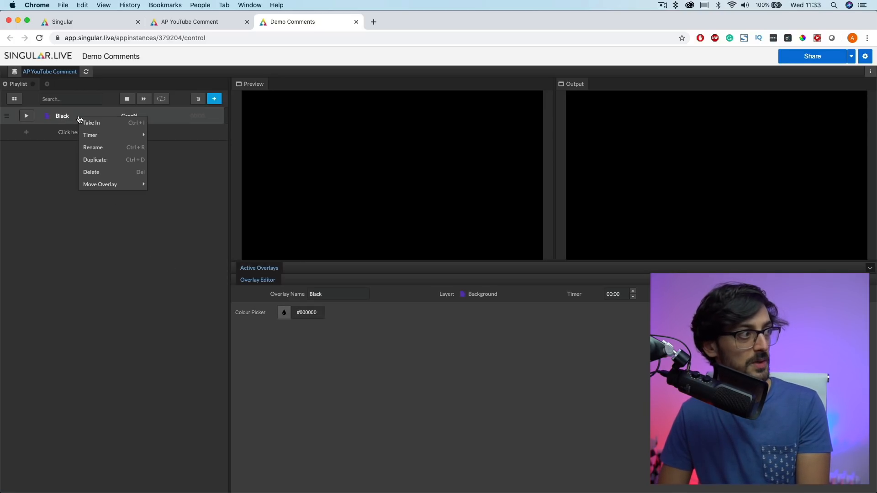
{"action": "left_click", "coordinate": [92, 161]}
{"action": "double_click", "coordinate": [80, 133]}
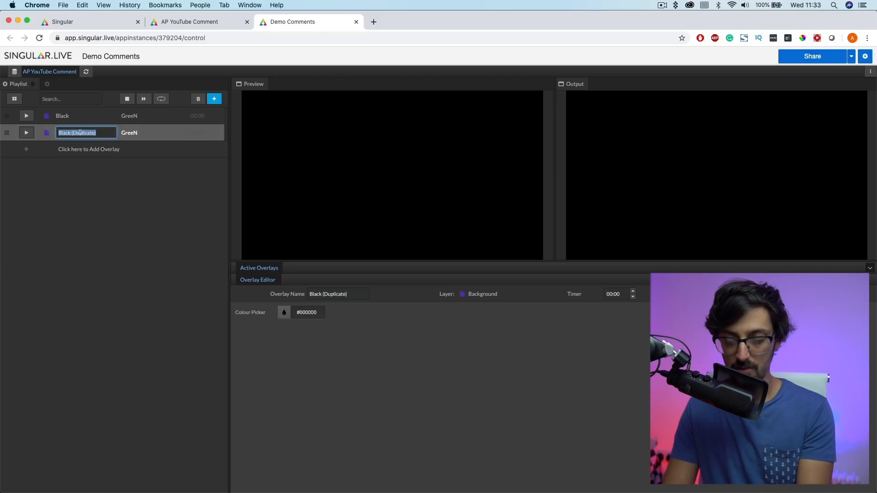
{"action": "type", "text": "Green"}
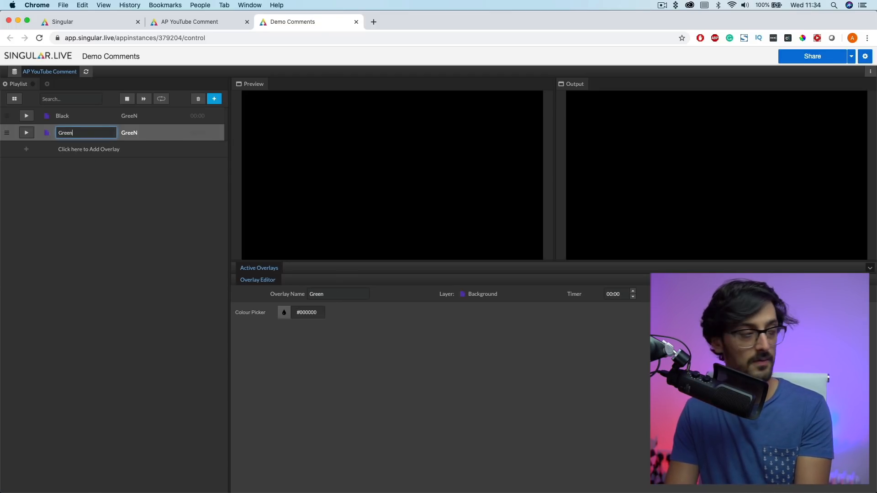
{"action": "key", "text": "Return"}
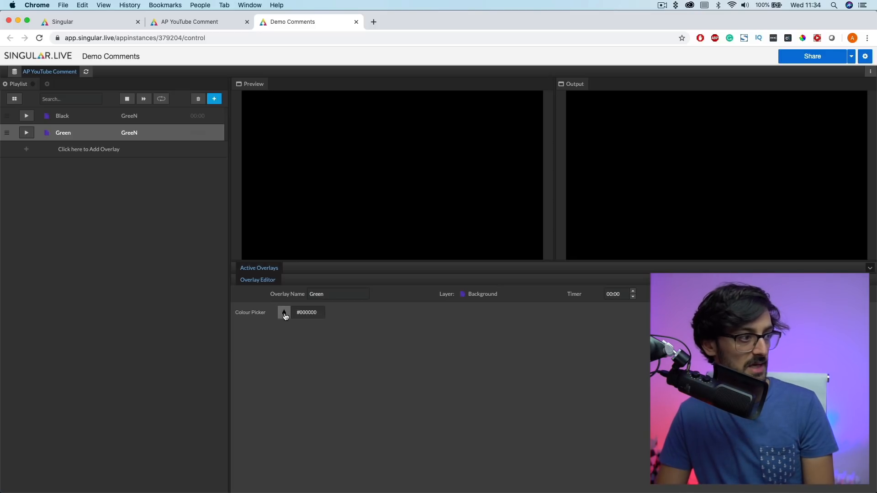
- Set the Green overlay's background colour to bright green #00FF1C
{"action": "left_click", "coordinate": [284, 312]}
{"action": "left_click", "coordinate": [309, 403]}
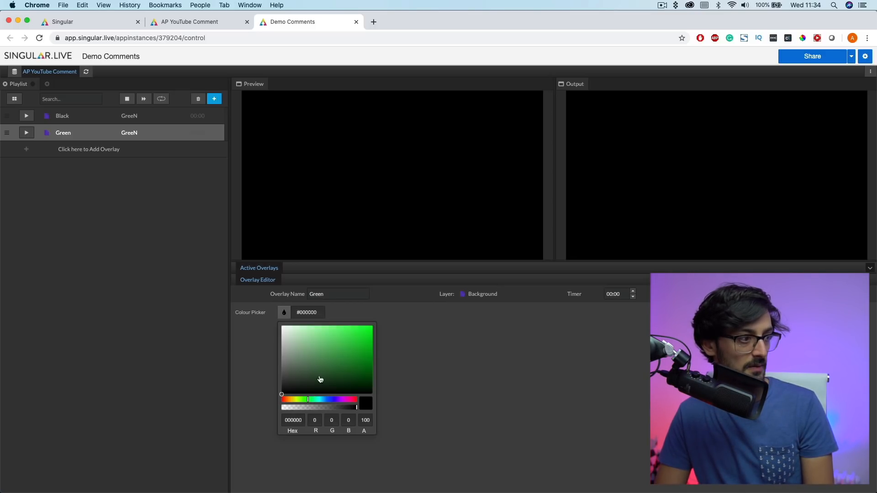
{"action": "left_click_drag", "start_coordinate": [320, 379], "coordinate": [403, 309]}
{"action": "left_click", "coordinate": [415, 361]}
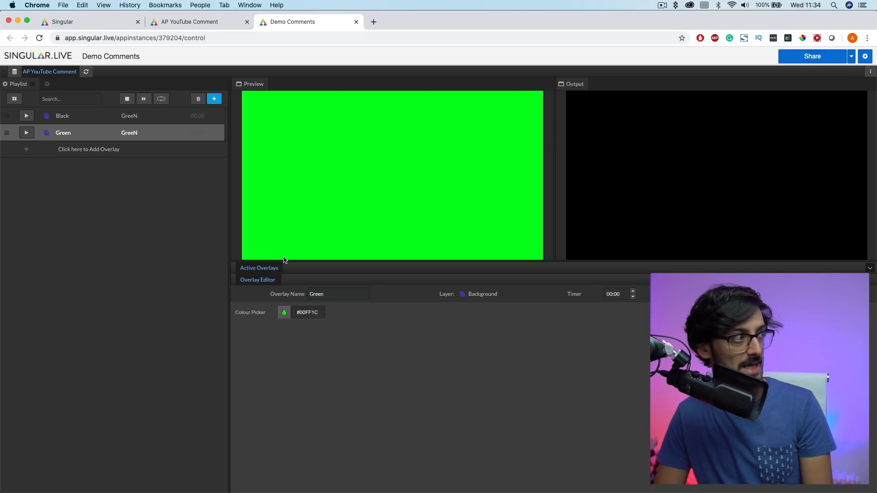
- Compare the Black and Green overlays in the preview by switching between them
{"action": "left_click", "coordinate": [85, 117]}
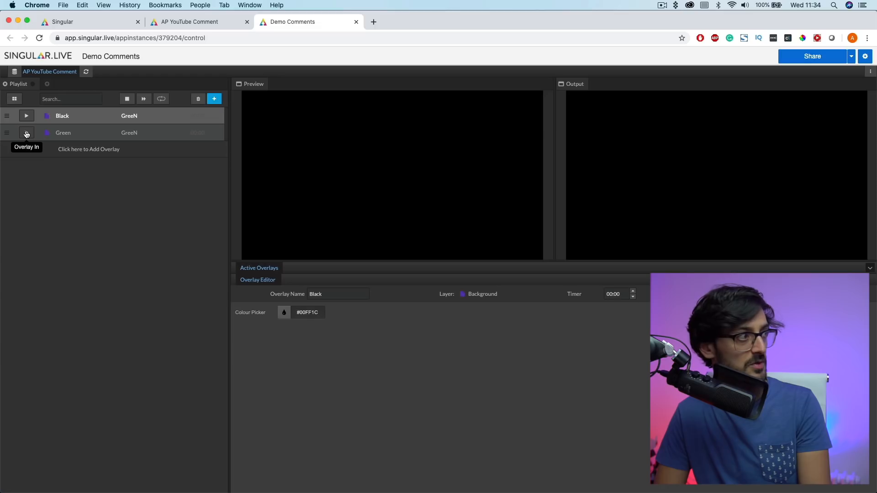
{"action": "left_click", "coordinate": [75, 133]}
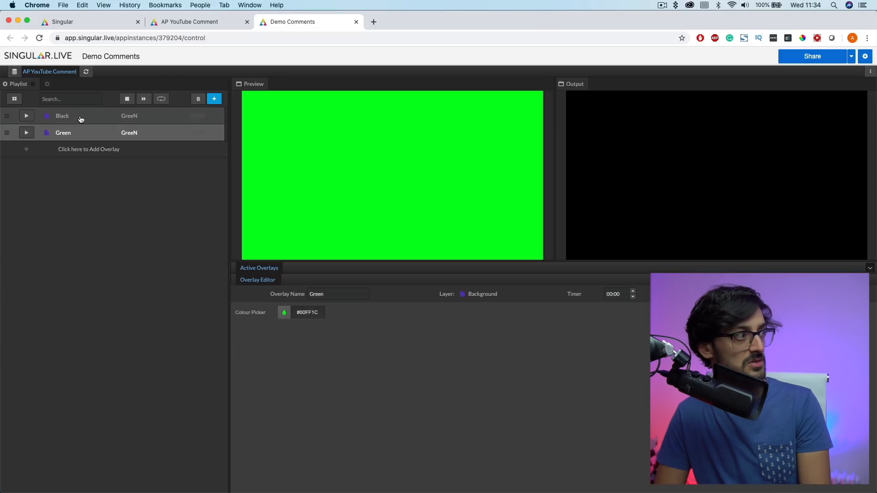
{"action": "left_click", "coordinate": [79, 117]}
{"action": "left_click", "coordinate": [80, 132]}
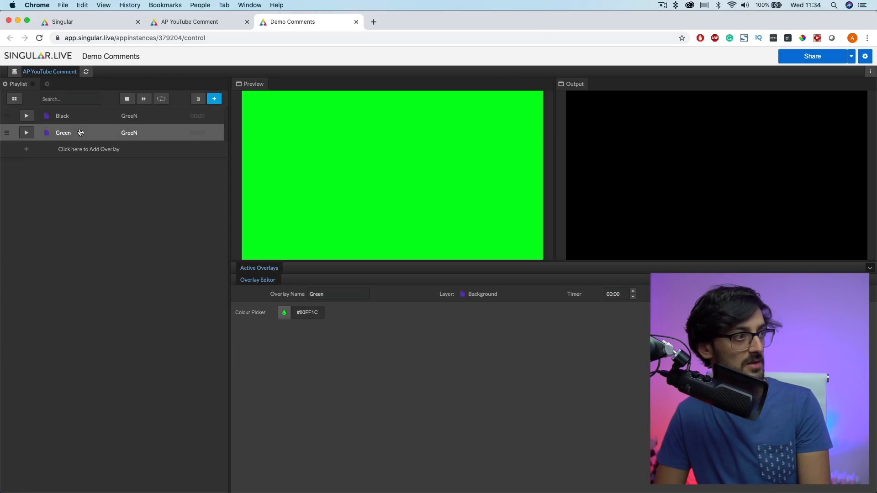
- Take the Green overlay in to the output, and replace it on air with the Black overlay
{"action": "left_click", "coordinate": [26, 133]}
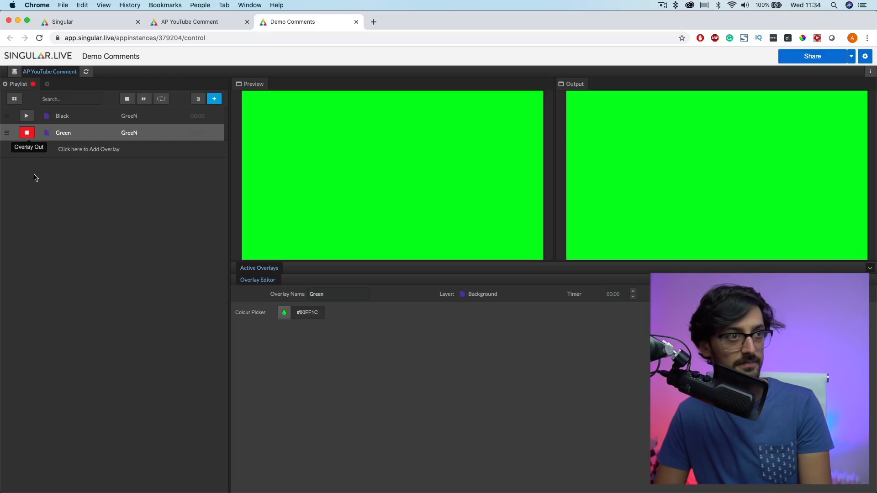
{"action": "left_click", "coordinate": [68, 118]}
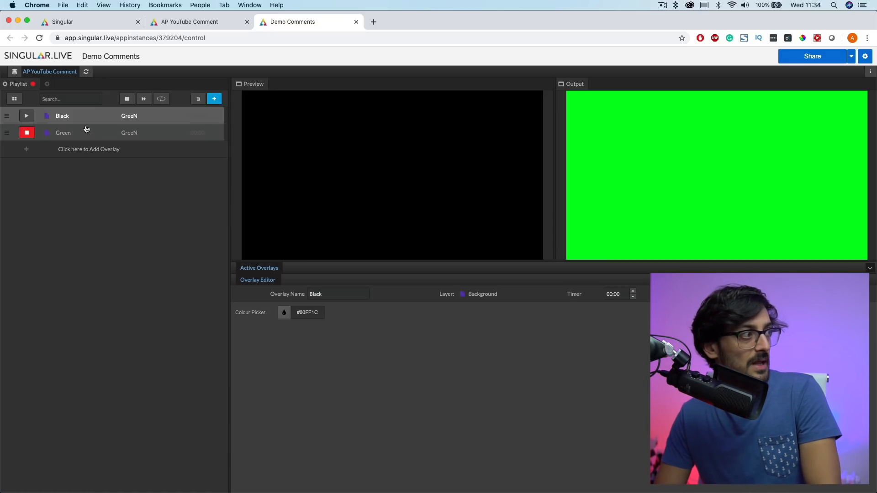
{"action": "left_click", "coordinate": [27, 116]}
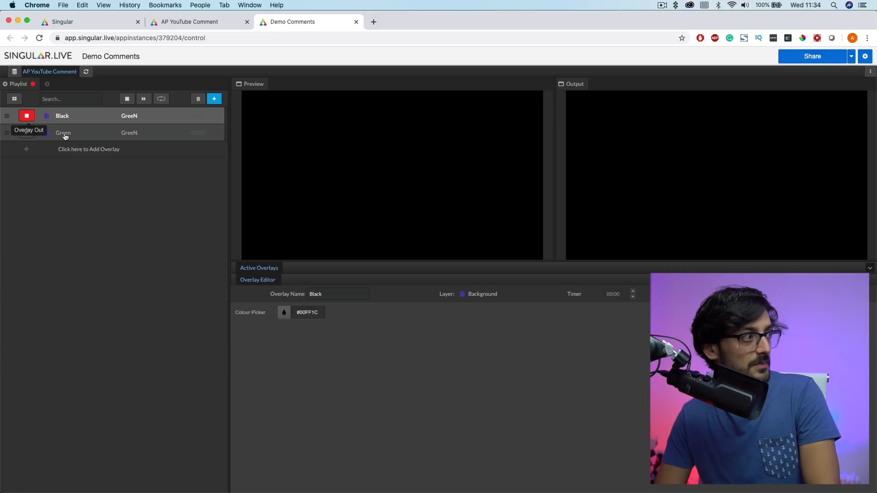
- Delete the Green overlay from the playlist
{"action": "right_click", "coordinate": [93, 136]}
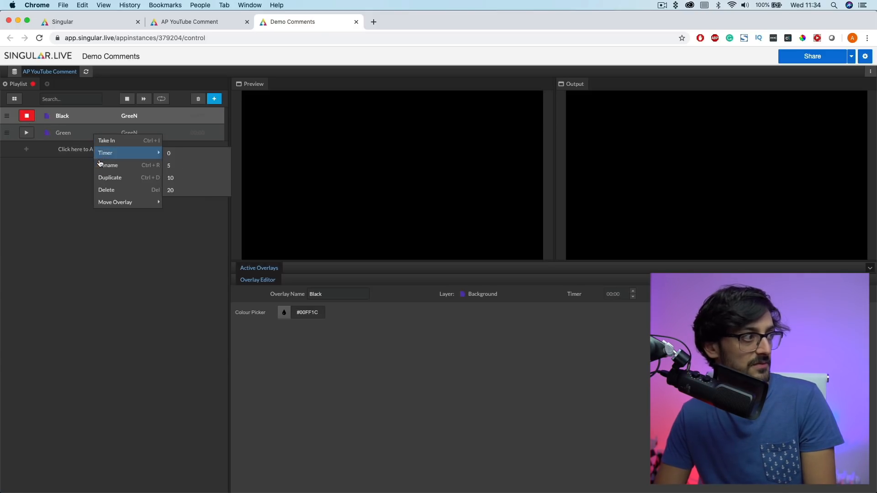
{"action": "left_click", "coordinate": [108, 191]}
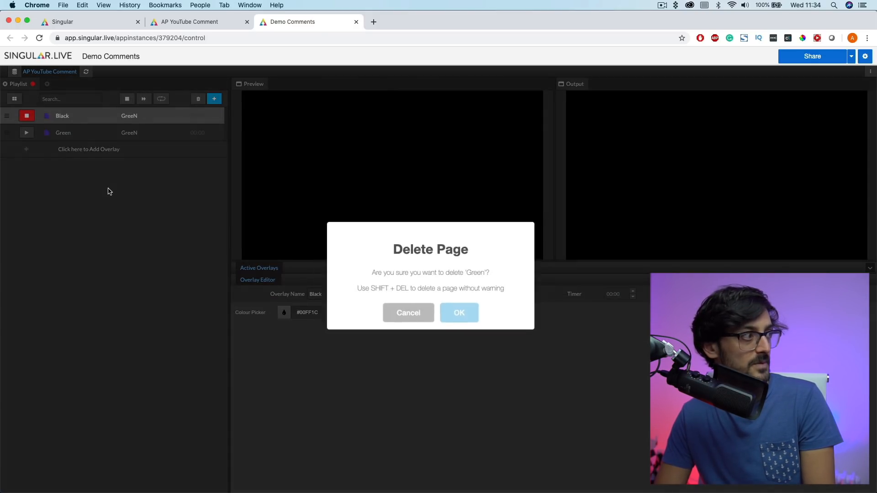
{"action": "left_click", "coordinate": [455, 321]}
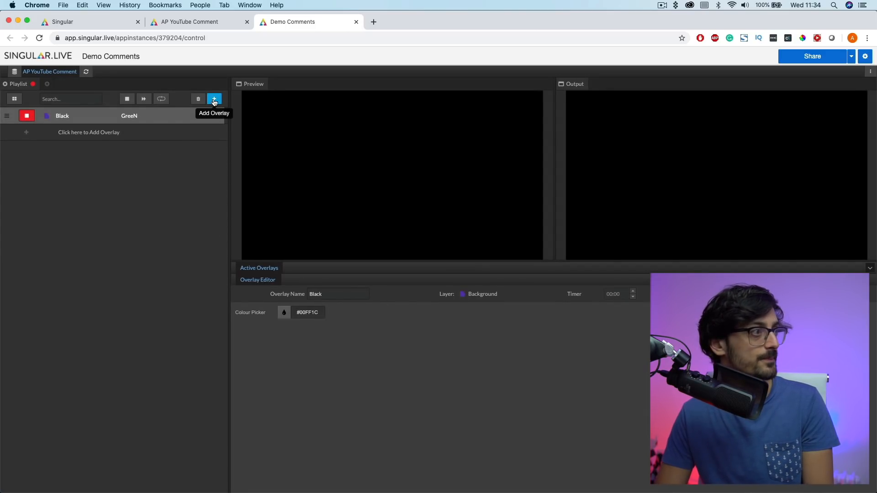
- Add a Lower Thirds overlay to the playlist and rename it as Comment 1
{"action": "left_click", "coordinate": [214, 99]}
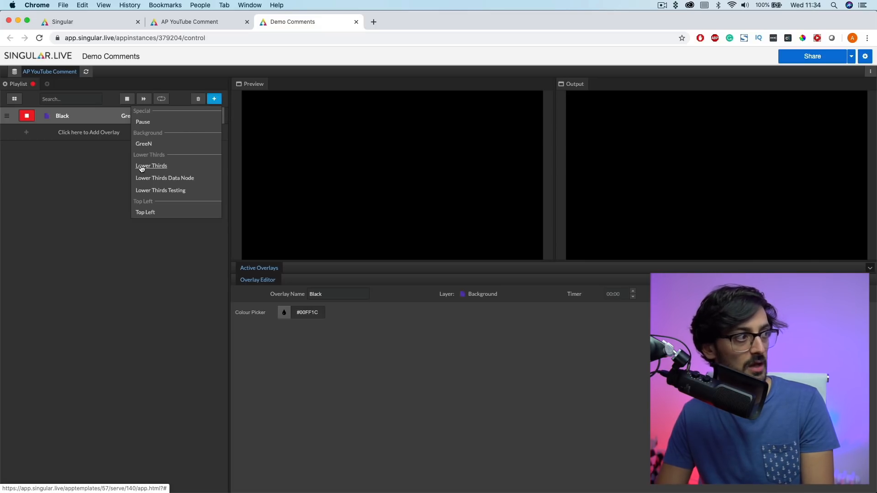
{"action": "left_click", "coordinate": [158, 167]}
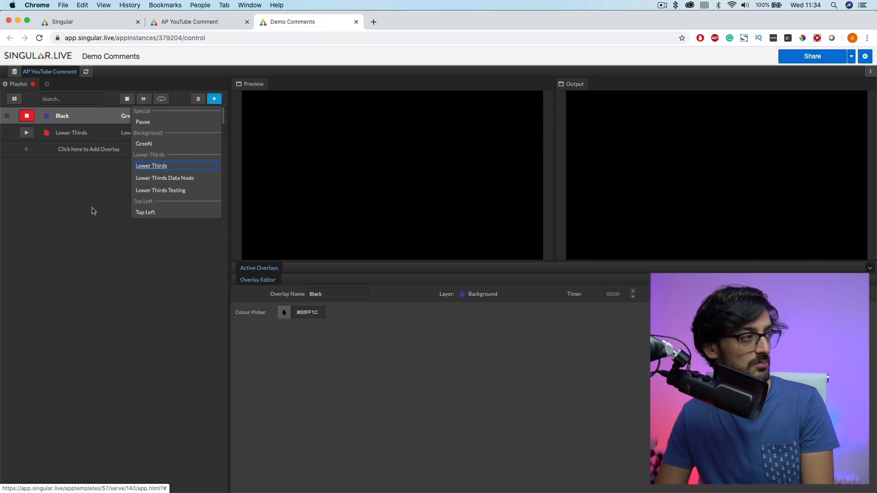
{"action": "left_click", "coordinate": [78, 222]}
{"action": "left_click", "coordinate": [89, 136]}
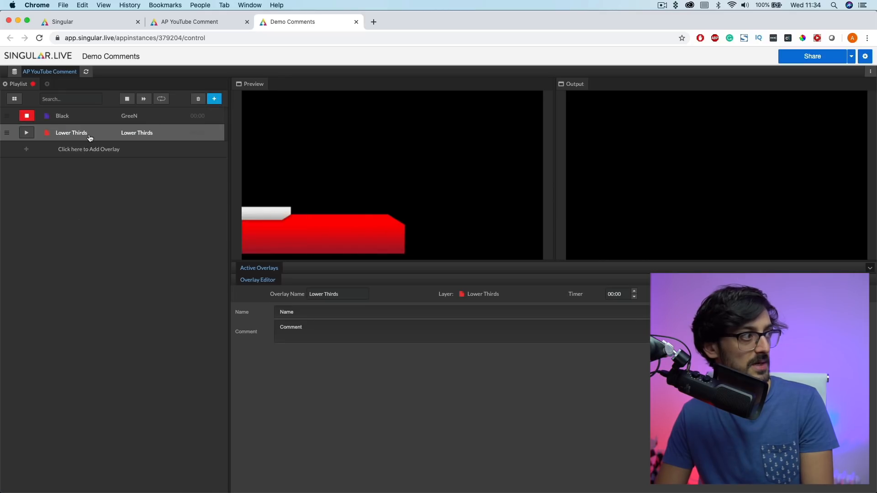
{"action": "double_click", "coordinate": [75, 134]}
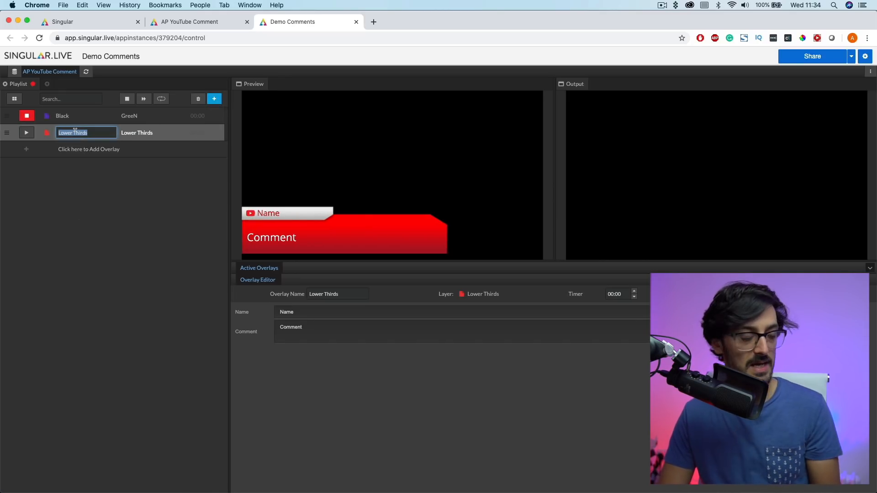
{"action": "type", "text": "Comment 1"}
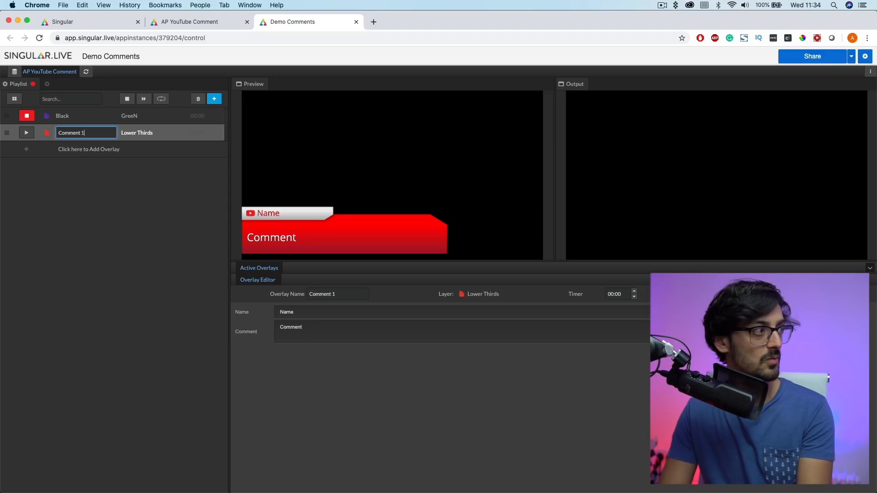
{"action": "key", "text": "Return"}
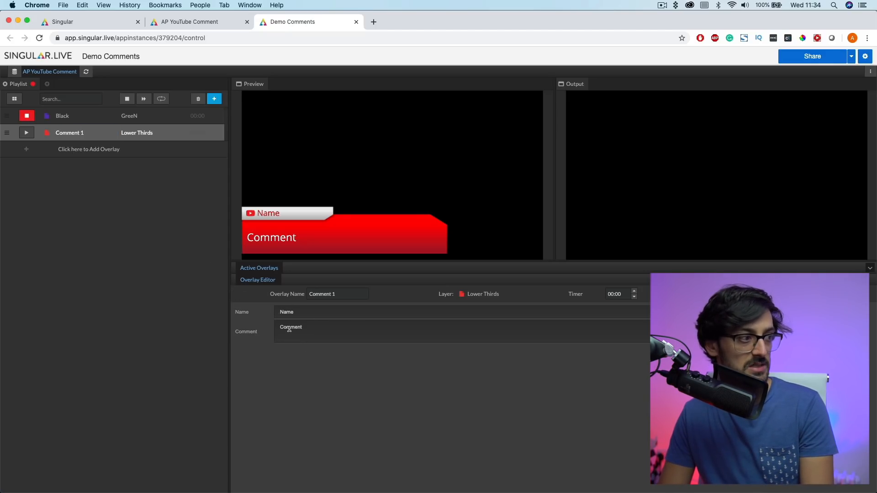
- Enter the commenter's full name in the Comment 1 overlay and set its comment text to "Comment Number 1"
{"action": "double_click", "coordinate": [309, 311]}
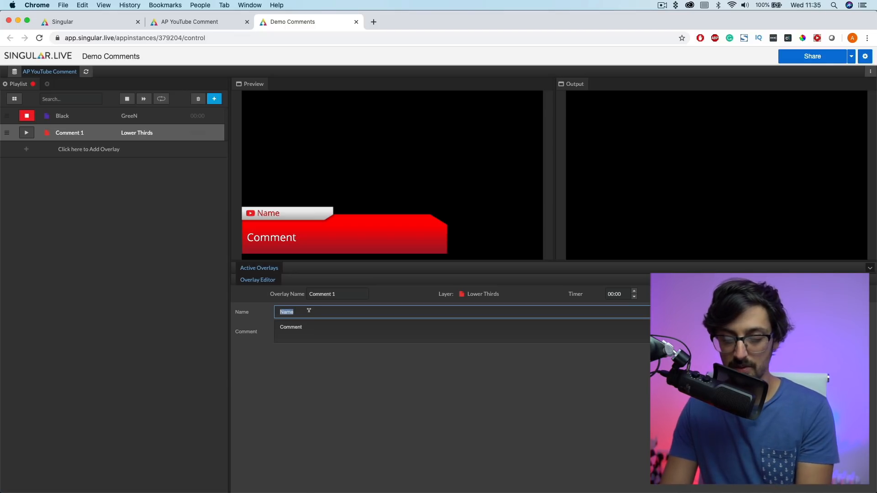
{"action": "type", "text": "Alex Pettitt"}
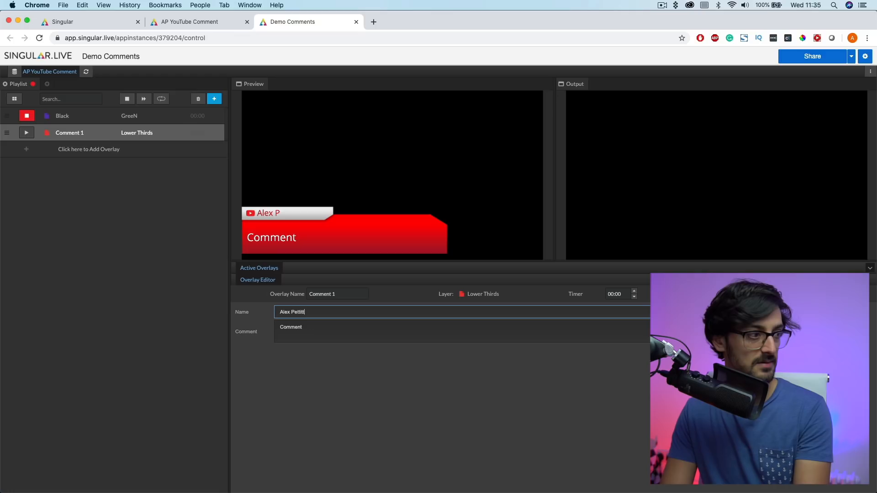
{"action": "left_click", "coordinate": [337, 337]}
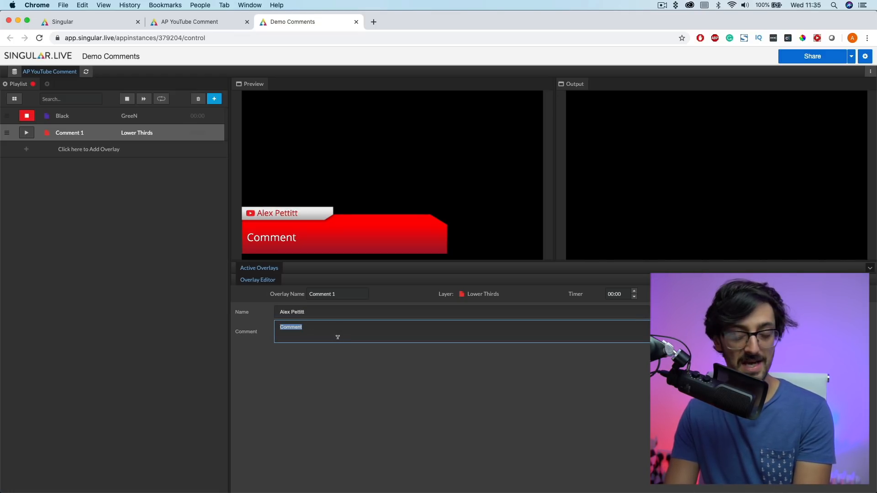
{"action": "type", "text": "Commen"}
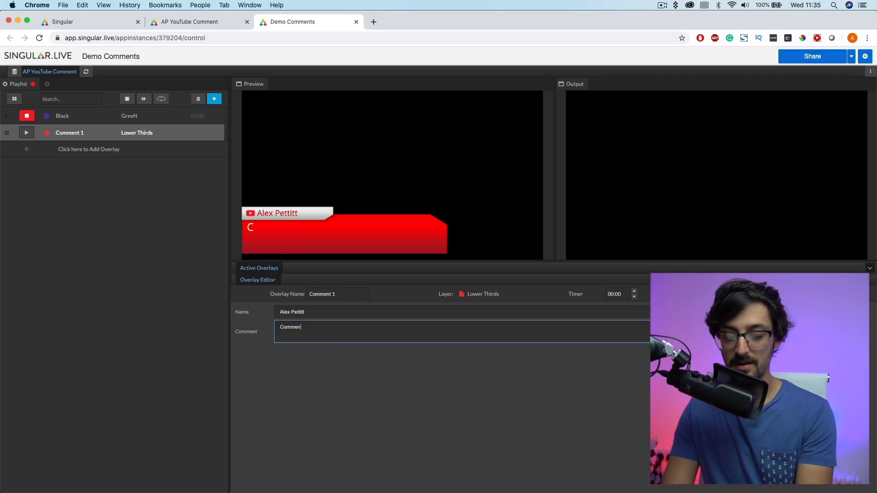
{"action": "type", "text": "t Number 1"}
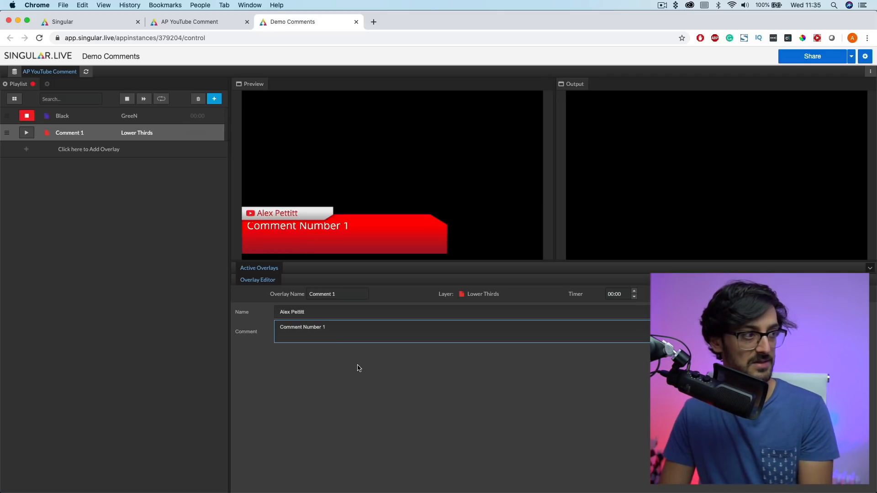
{"action": "left_click", "coordinate": [367, 397]}
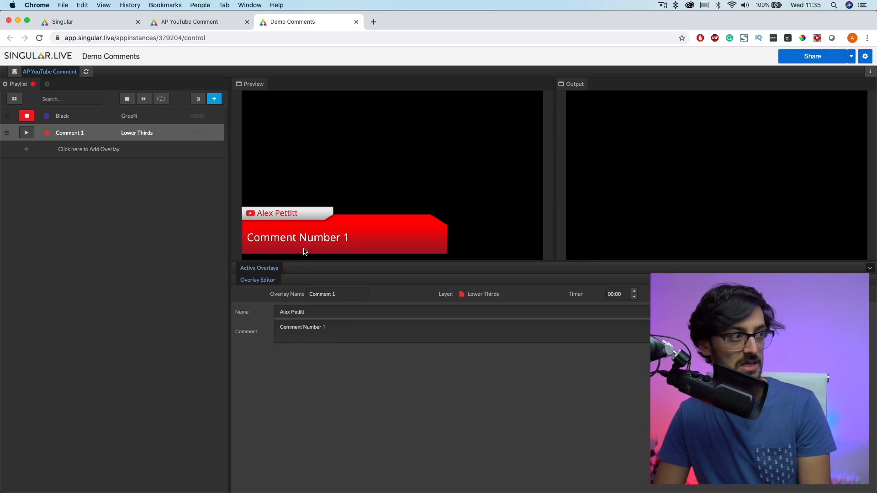
- Add a second line "Line Number 2" to the comment text and take the Comment 1 overlay in to the output
{"action": "left_click", "coordinate": [321, 329]}
{"action": "left_click", "coordinate": [322, 329]}
{"action": "key", "text": "Return"}
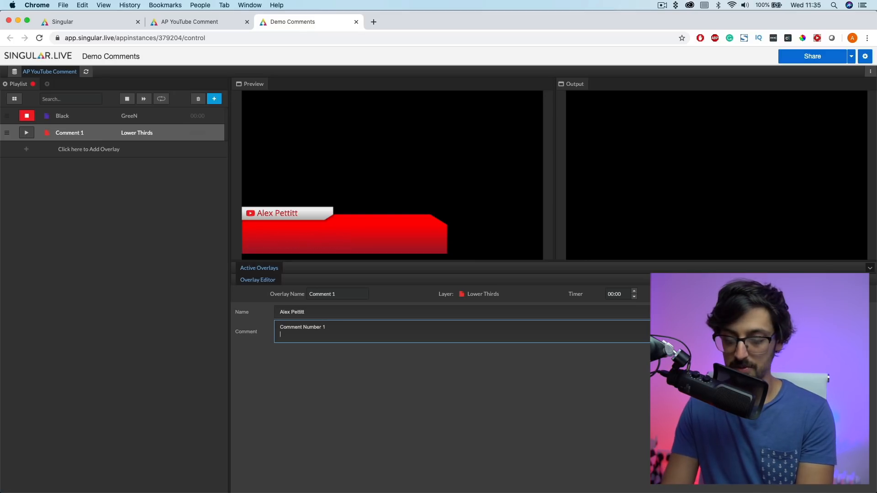
{"action": "type", "text": "Line Number 2"}
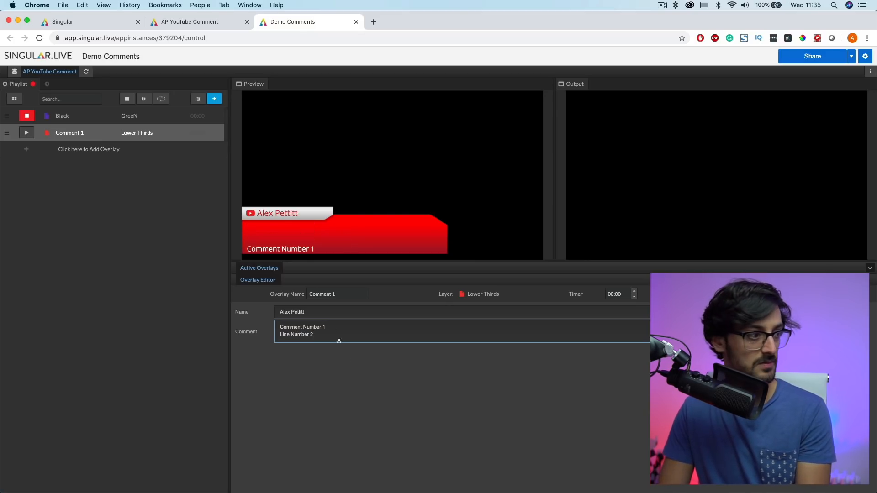
{"action": "left_click", "coordinate": [369, 395]}
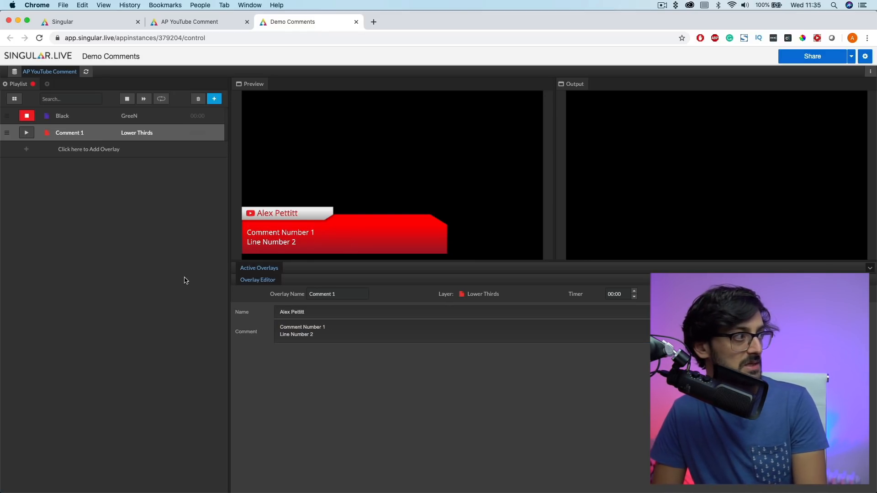
{"action": "left_click", "coordinate": [28, 132]}
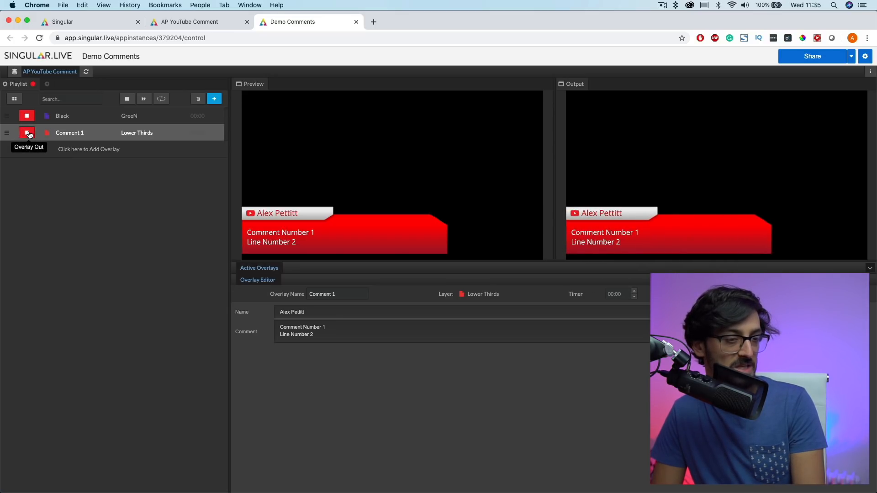
- Add a third line "Line Number 3" to the Comment 1 overlay's comment text and update the output with it
{"action": "left_click", "coordinate": [323, 333]}
{"action": "key", "text": "super+a"}
{"action": "left_click", "coordinate": [323, 333]}
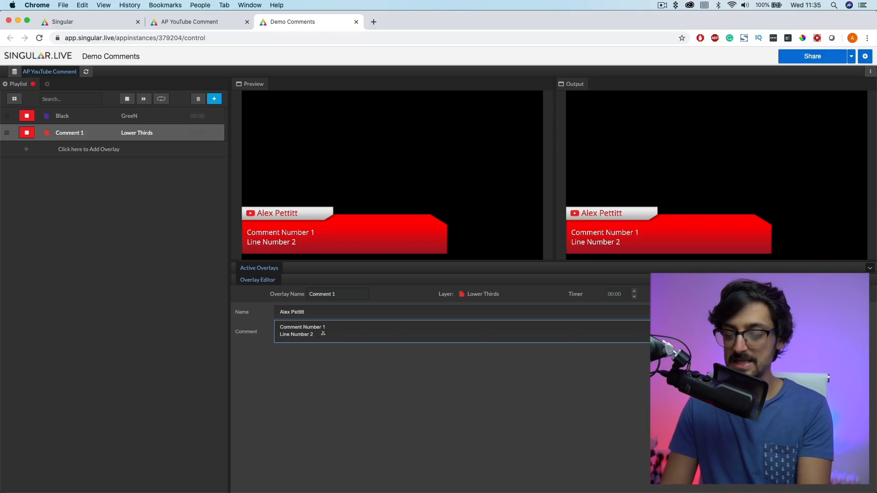
{"action": "key", "text": "Return"}
{"action": "type", "text": "Li"}
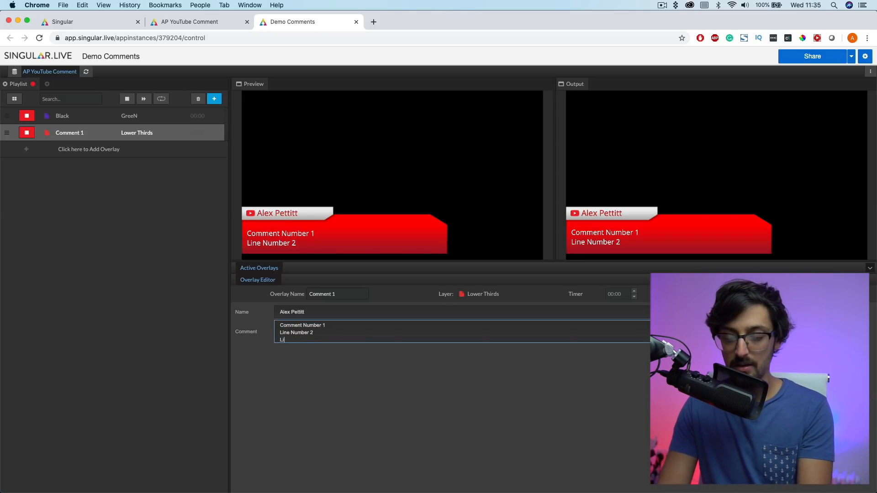
{"action": "type", "text": "ne number 3"}
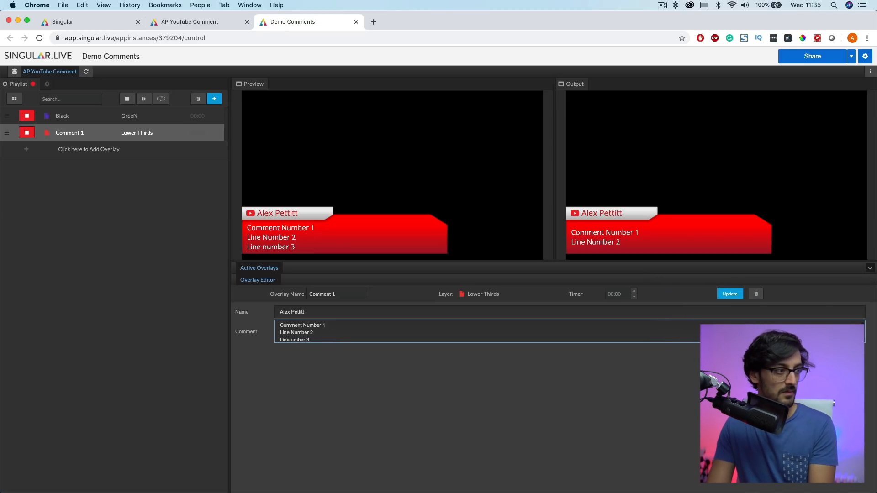
{"action": "type", "text": "N"}
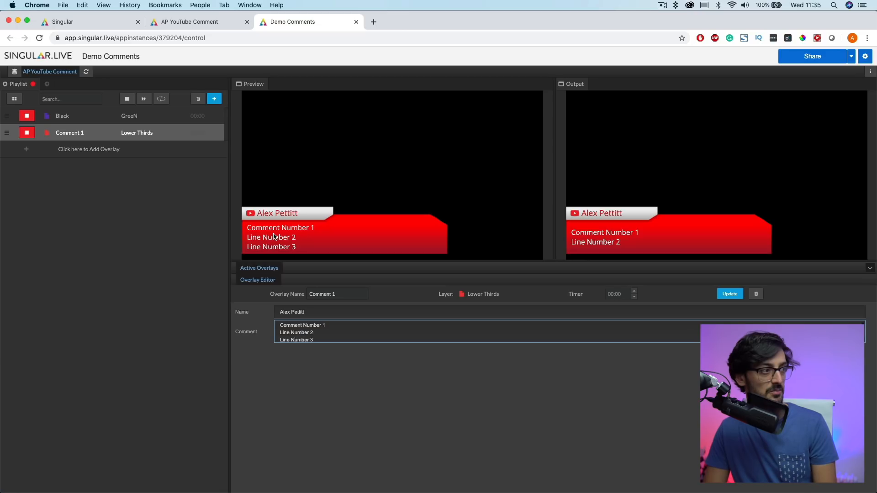
{"action": "left_click", "coordinate": [732, 296]}
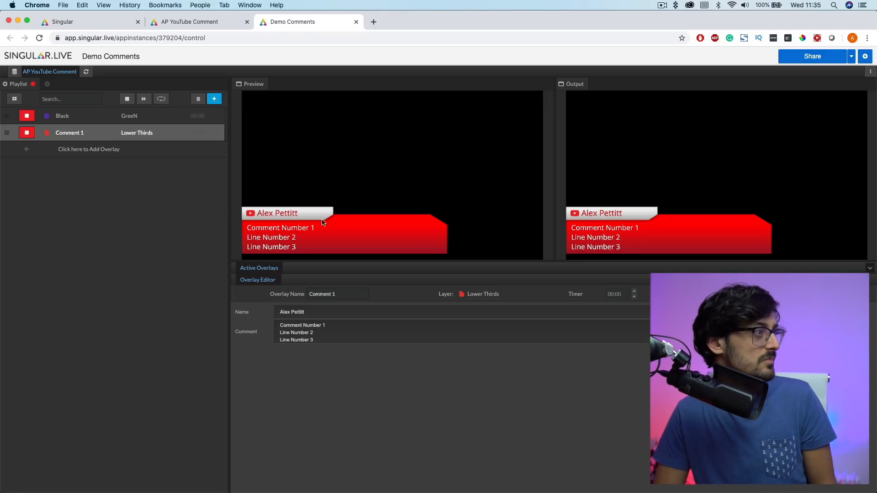
- Duplicate the Comment 1 overlay and add another Lower Thirds overlay to the playlist
{"action": "right_click", "coordinate": [96, 138]}
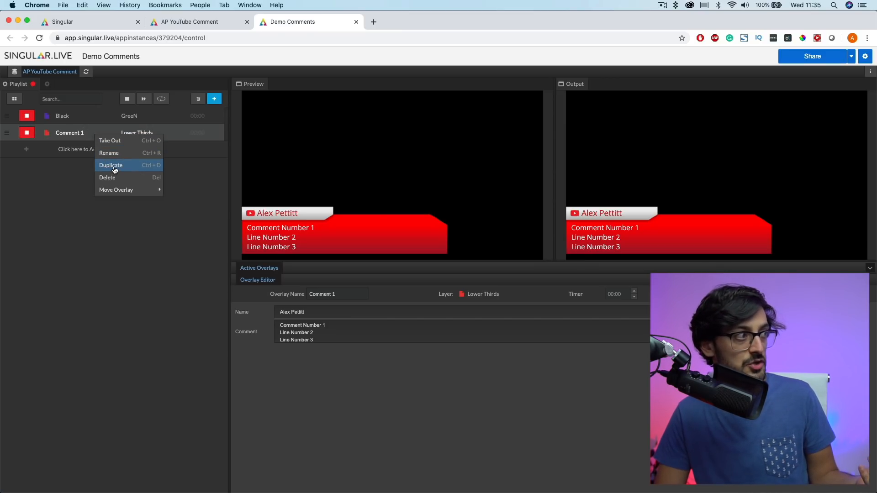
{"action": "left_click", "coordinate": [115, 165]}
{"action": "left_click", "coordinate": [213, 100]}
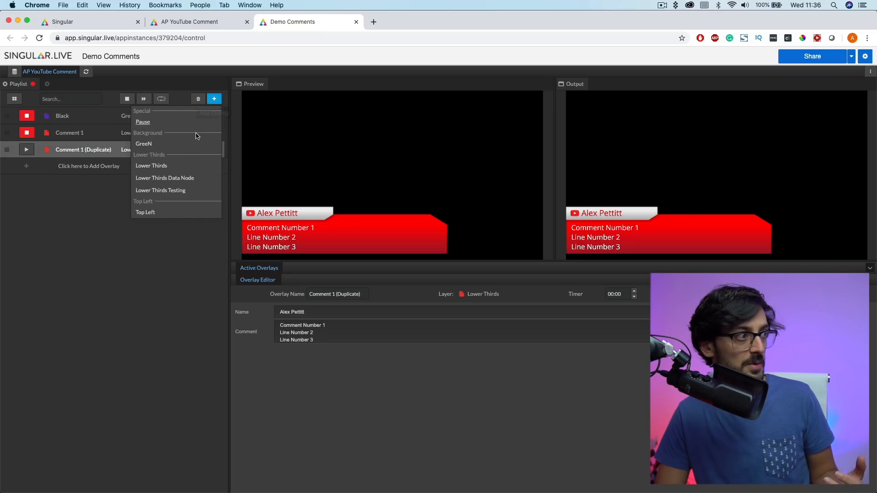
{"action": "left_click", "coordinate": [159, 167]}
{"action": "left_click", "coordinate": [84, 283]}
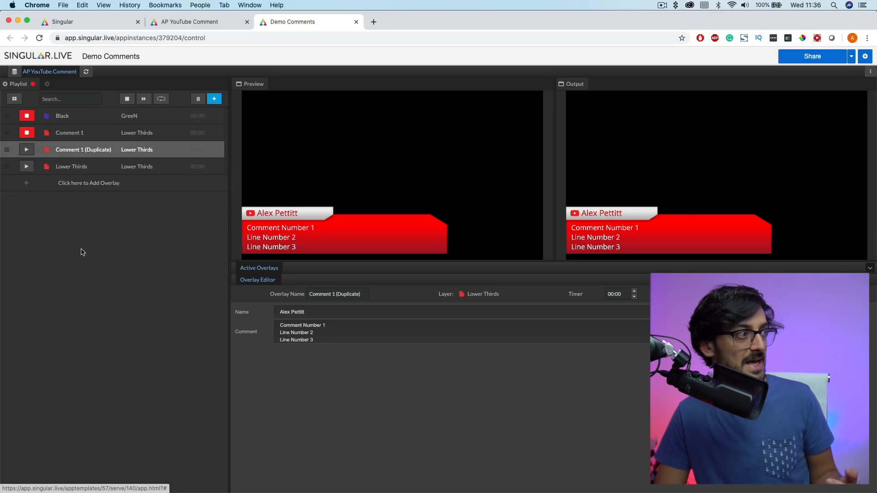
- Rename the duplicated Comment 1 overlay as Comment 2
{"action": "double_click", "coordinate": [80, 152]}
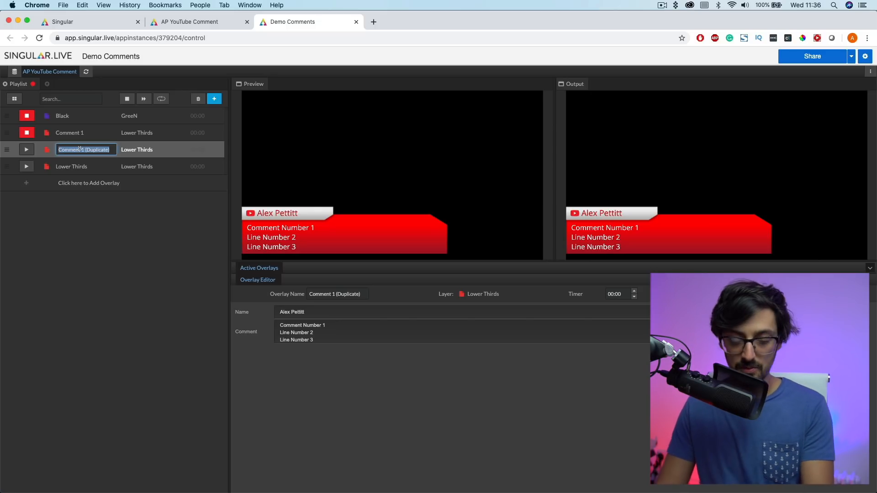
{"action": "type", "text": "Coment 2"}
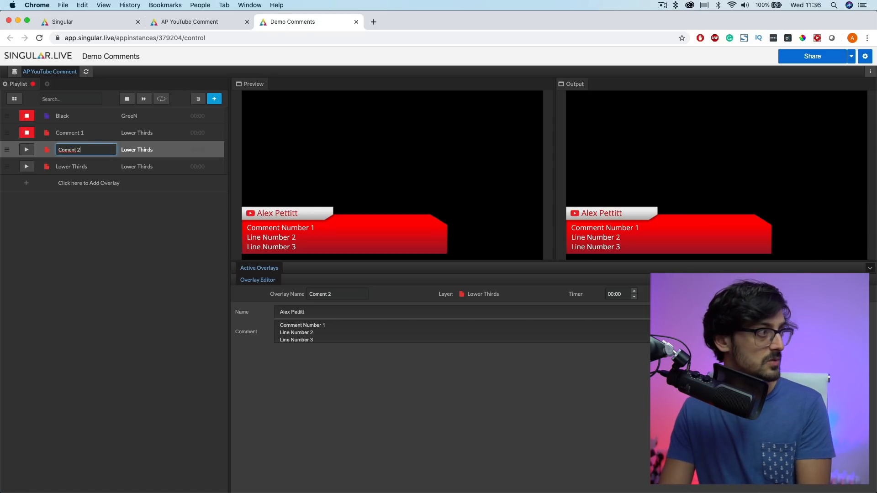
{"action": "key", "text": "Return"}
{"action": "double_click", "coordinate": [74, 152]}
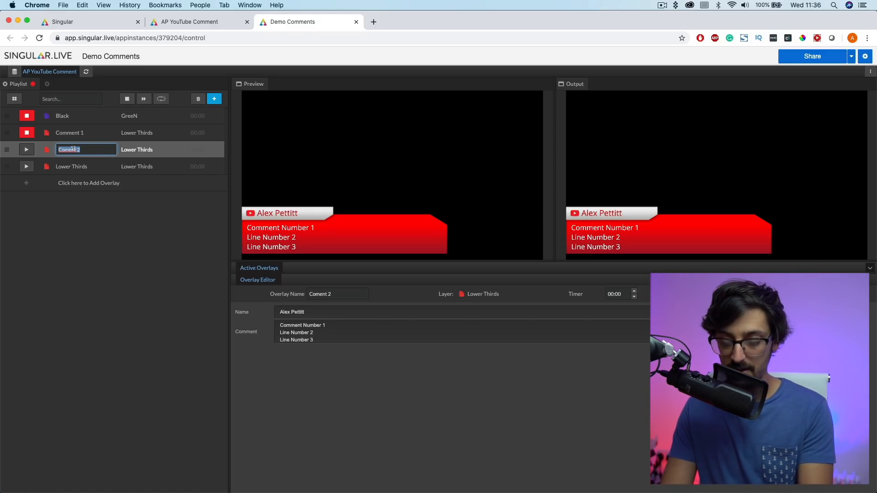
{"action": "type", "text": "Comment 2"}
{"action": "key", "text": "Return"}
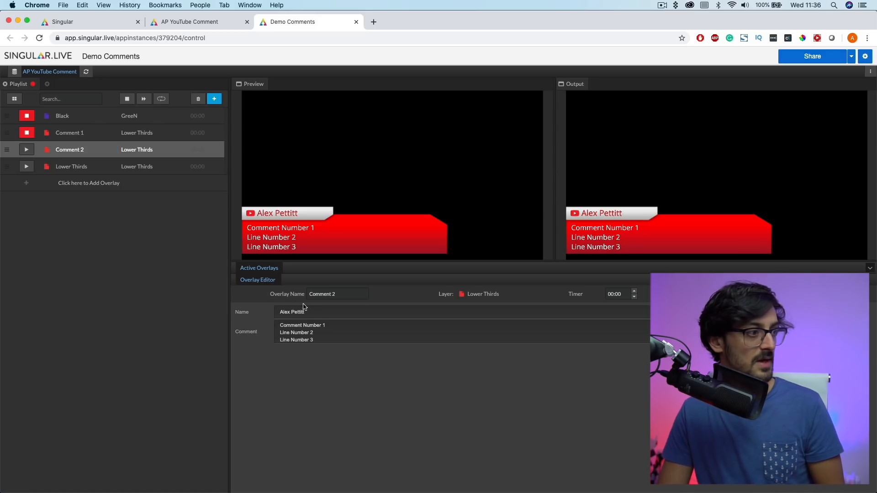
- Set the Comment 2 overlay's name to "Guest 2" and its comment to "Comment from guest two talking about how awesome Singular Live is"
{"action": "triple_click", "coordinate": [326, 314]}
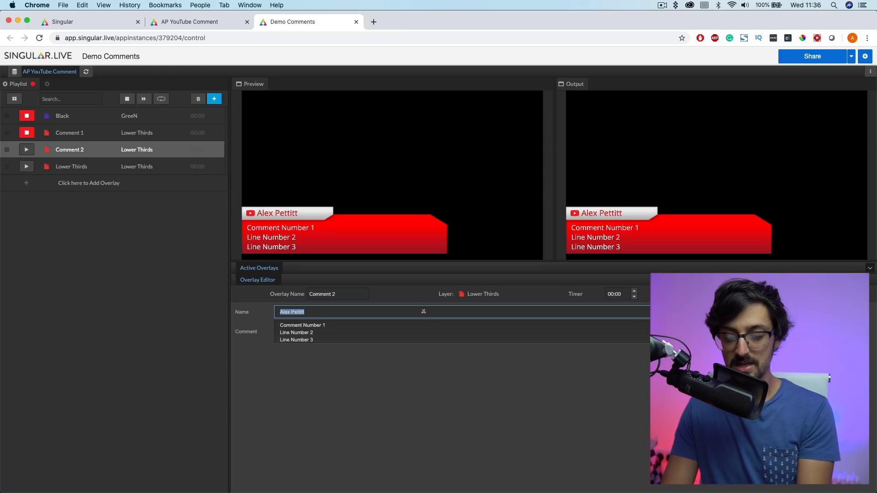
{"action": "type", "text": "Guest"}
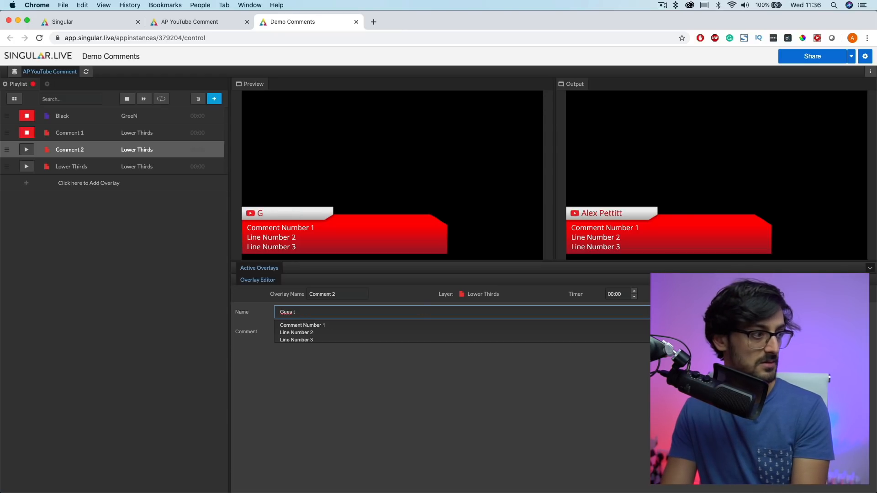
{"action": "type", "text": " 2"}
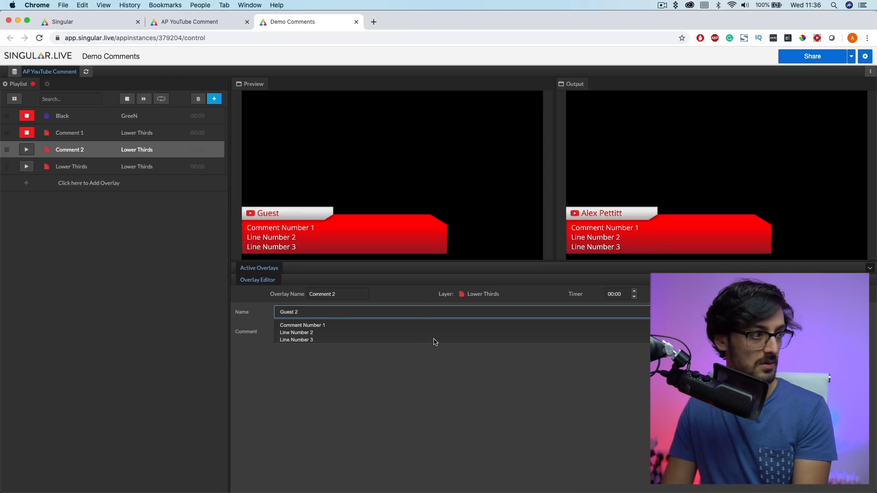
{"action": "key", "text": "Tab"}
{"action": "type", "text": "Comment"}
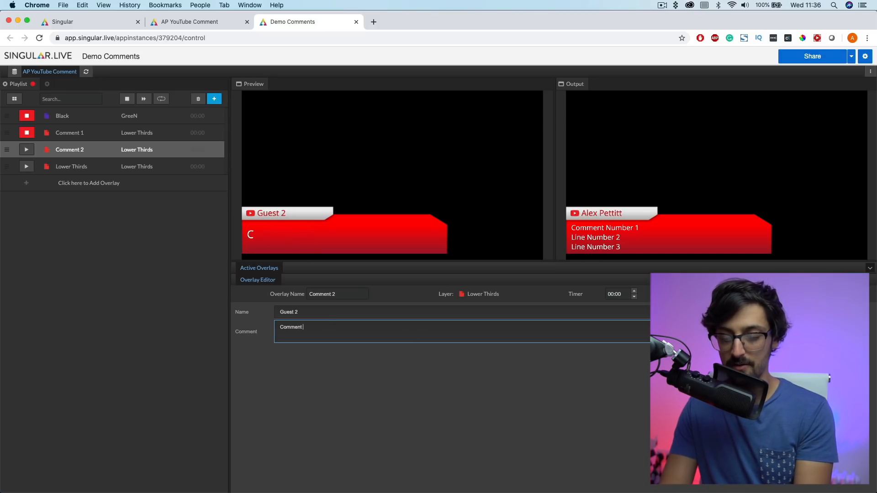
{"action": "type", "text": " from guest t"}
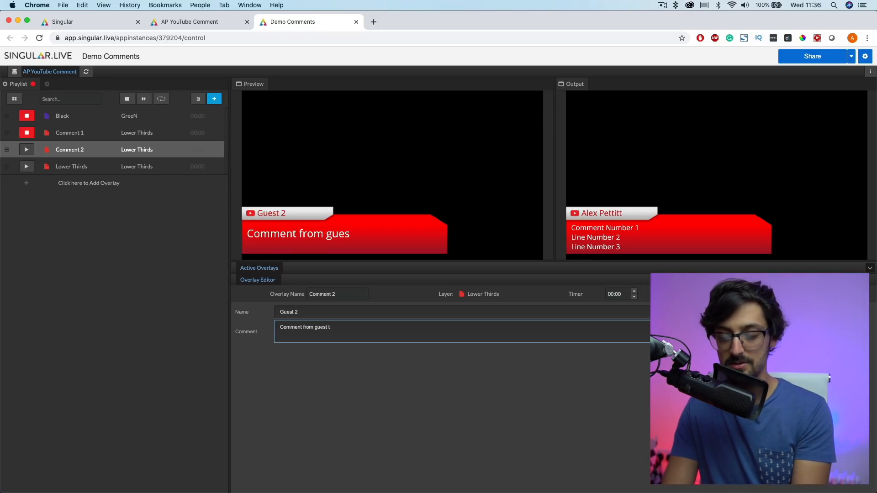
{"action": "type", "text": "wo talking about h"}
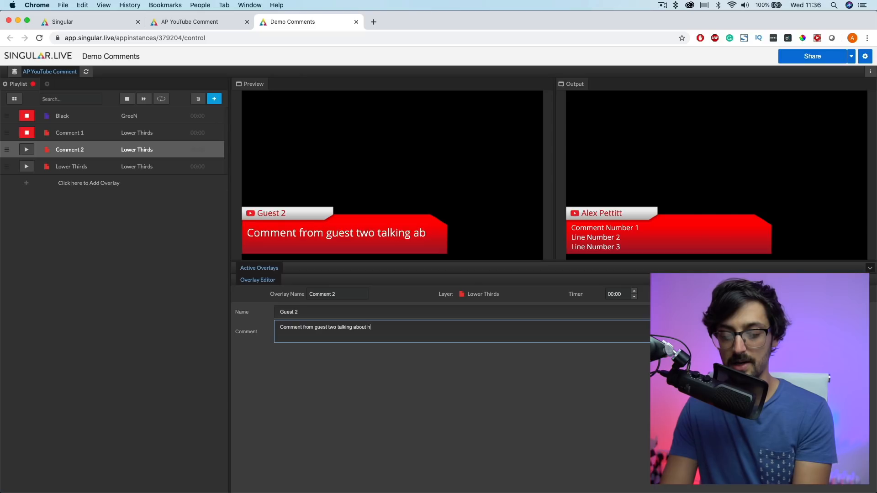
{"action": "type", "text": "ow awesome Singu"}
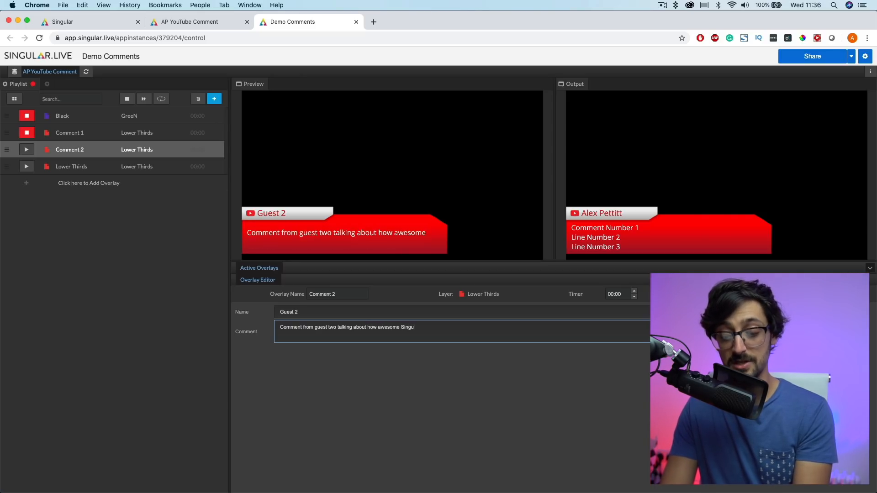
{"action": "type", "text": "lar Live is"}
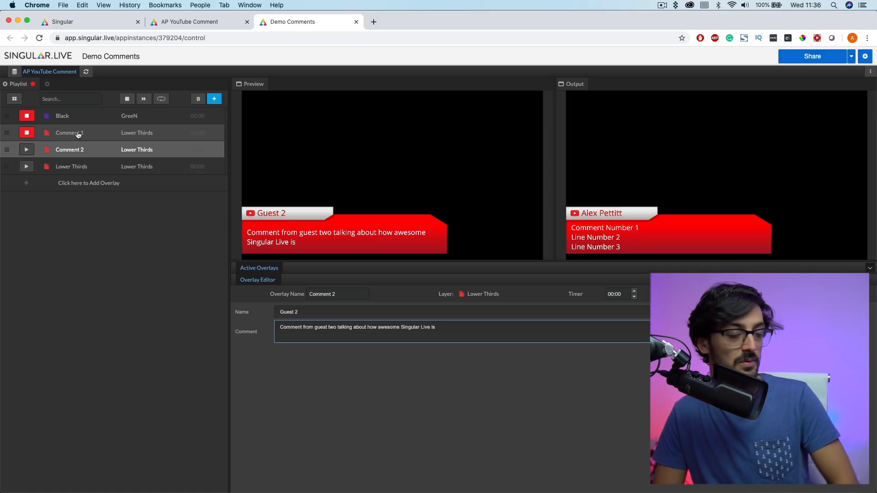
- Take Comment 1 out and switch the output between Comment 2 and Comment 1, ending with Comment 2 in
{"action": "left_click", "coordinate": [29, 136]}
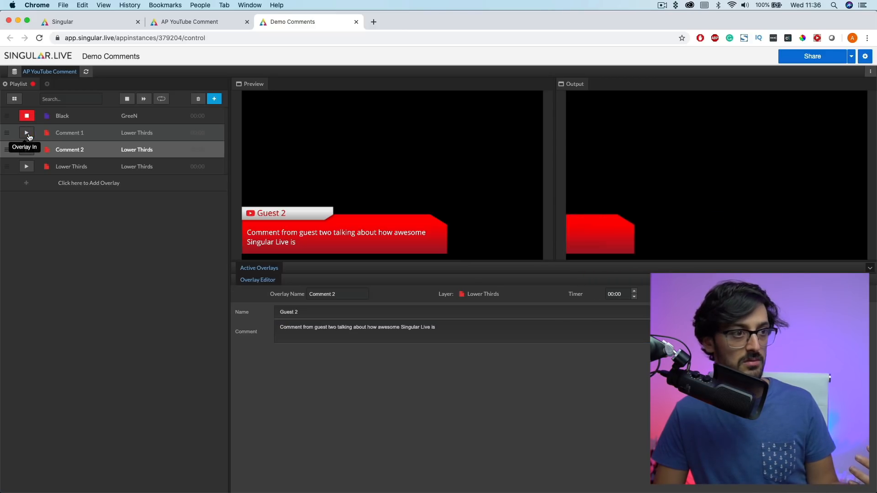
{"action": "left_click", "coordinate": [26, 151]}
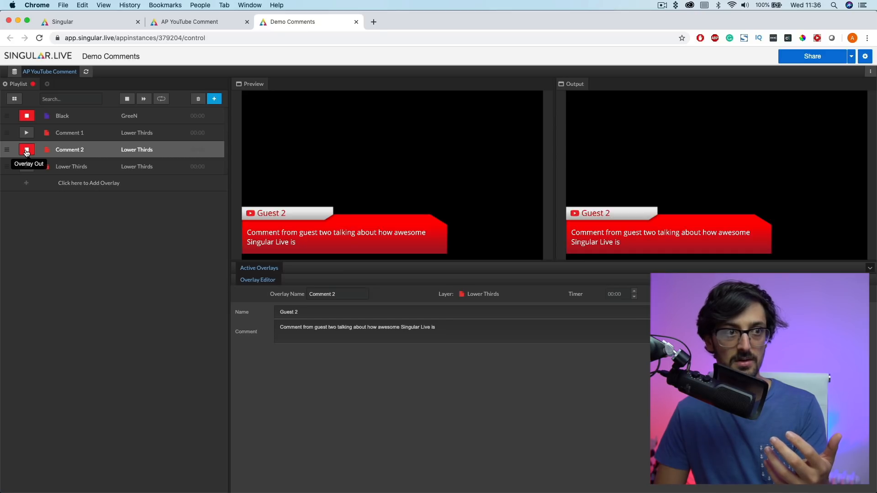
{"action": "left_click", "coordinate": [28, 133]}
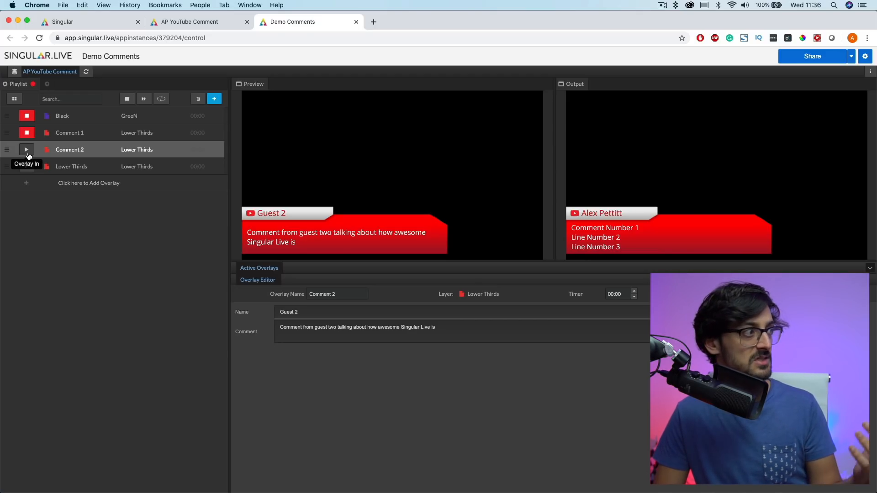
{"action": "left_click", "coordinate": [27, 151]}
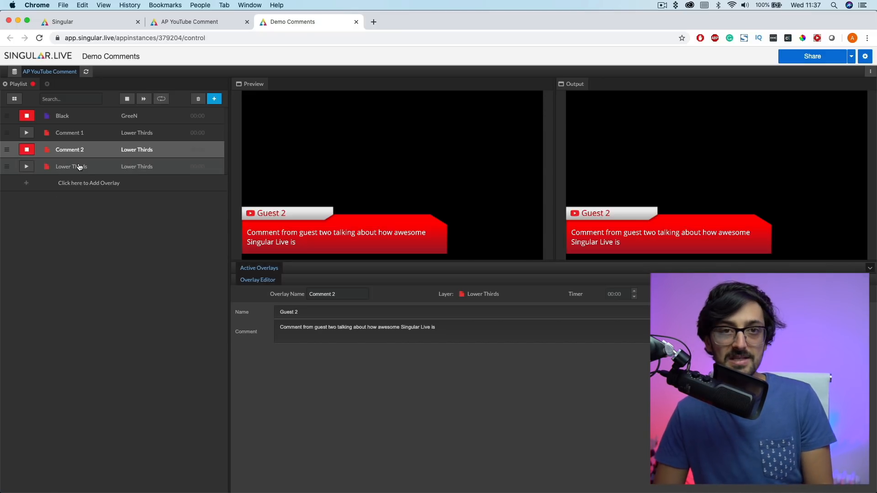
- Set the name field of the newly added Lower Thirds overlay to "Comment 3"
{"action": "right_click", "coordinate": [97, 154]}
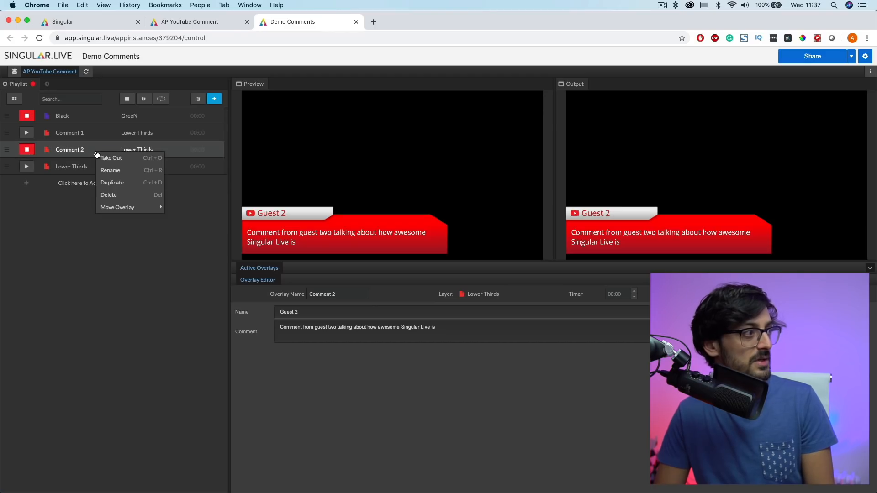
{"action": "left_click", "coordinate": [80, 193]}
{"action": "left_click", "coordinate": [64, 167]}
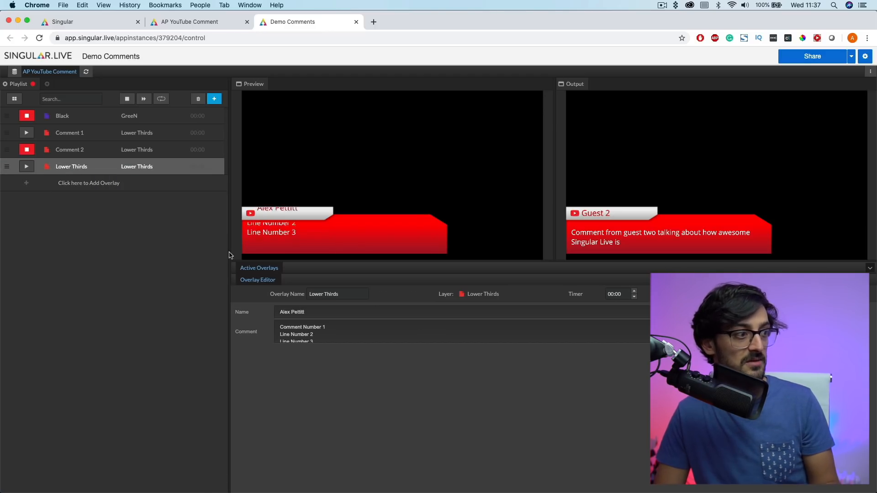
{"action": "triple_click", "coordinate": [320, 307]}
{"action": "type", "text": "Comm"}
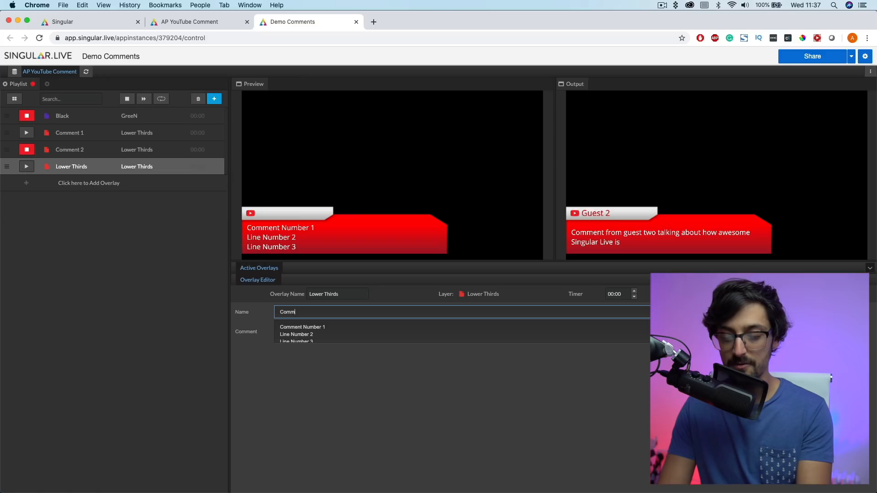
{"action": "type", "text": "ent 3"}
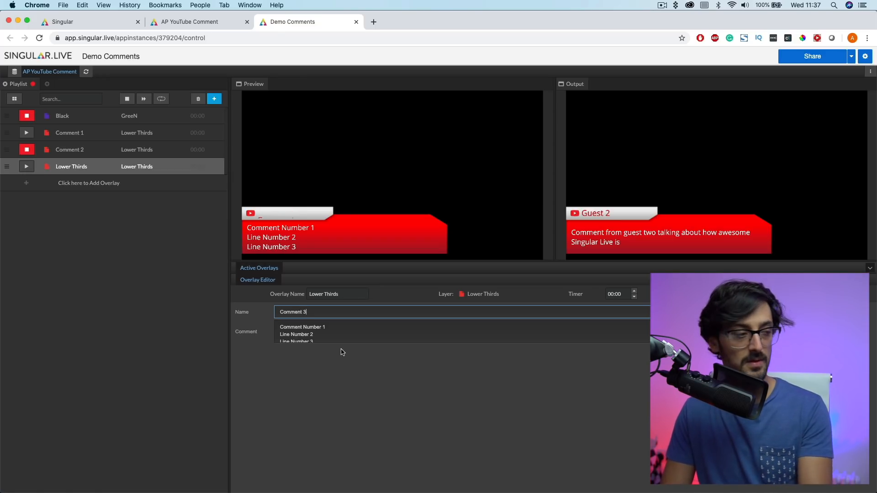
- Take the Lower Thirds overlay in and back out of the output, and bring Comment 1 in
{"action": "left_click", "coordinate": [31, 168]}
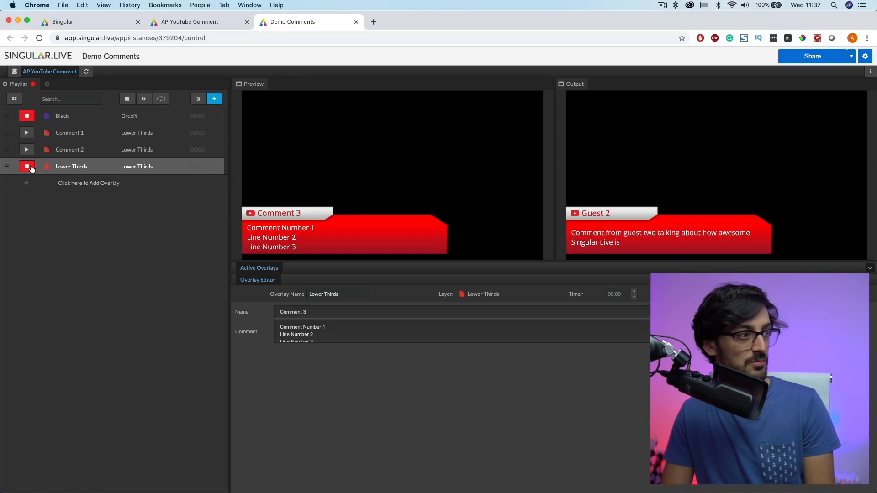
{"action": "left_click", "coordinate": [31, 167]}
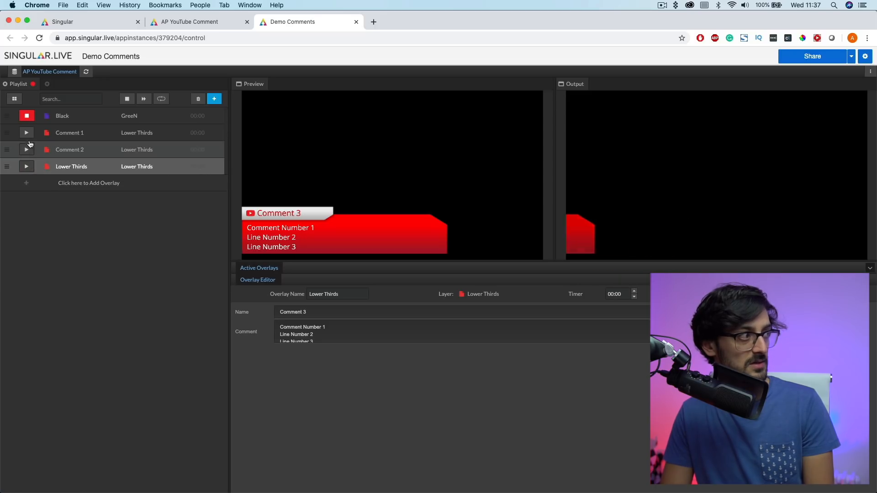
{"action": "left_click", "coordinate": [28, 138]}
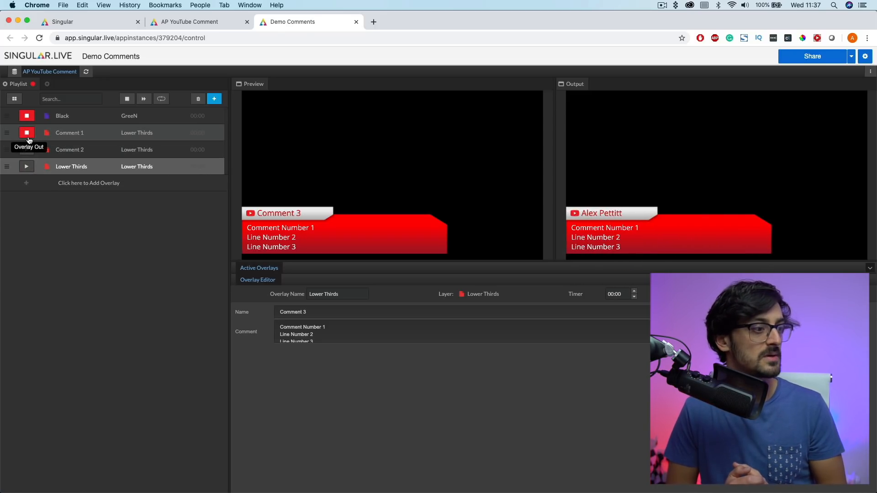
- Add a Top Left overlay to the playlist and take it in to the output
{"action": "left_click", "coordinate": [217, 99]}
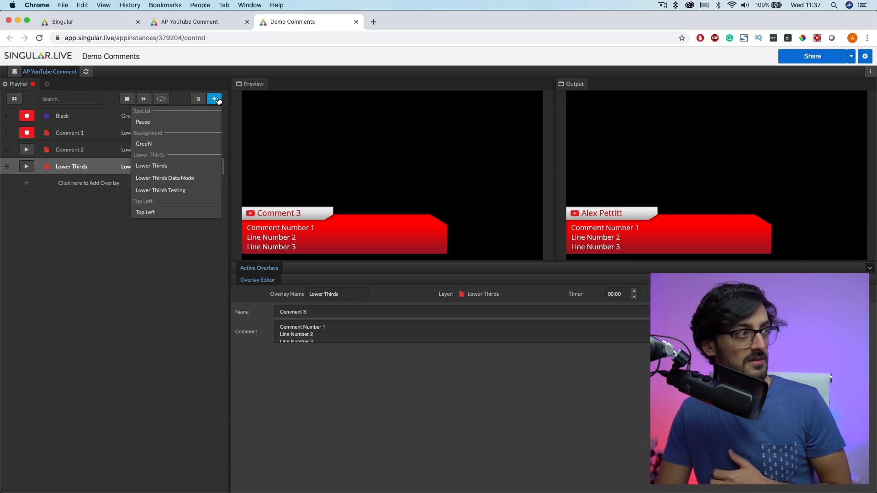
{"action": "left_click", "coordinate": [144, 212]}
{"action": "left_click", "coordinate": [27, 185]}
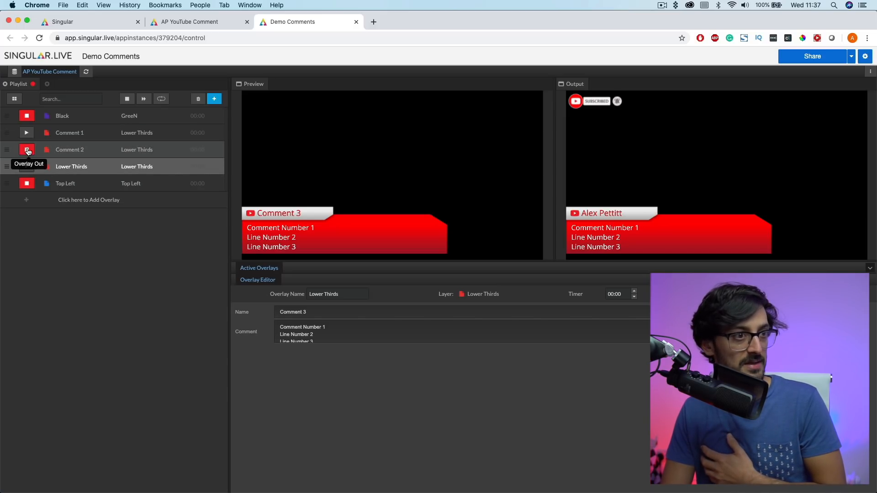
- Play the lower-third comment overlays in turn alongside the Top Left overlay, ending with all of them taken out
{"action": "left_click", "coordinate": [26, 167]}
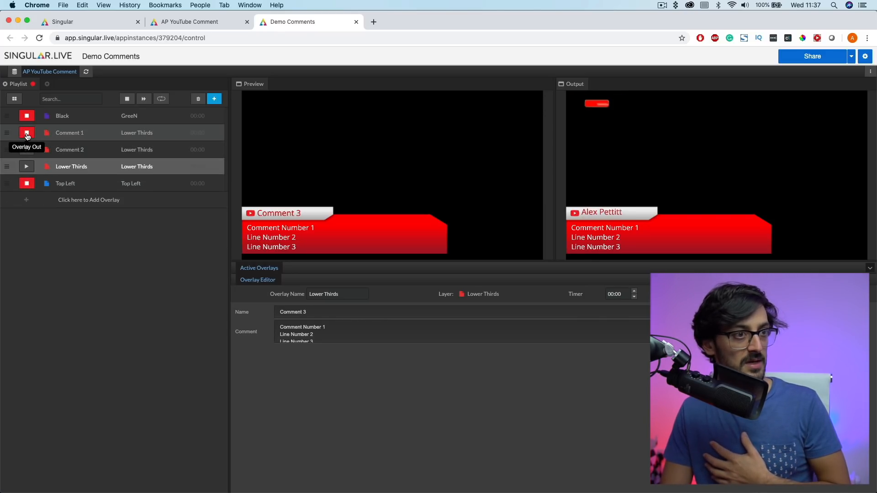
{"action": "left_click", "coordinate": [27, 150]}
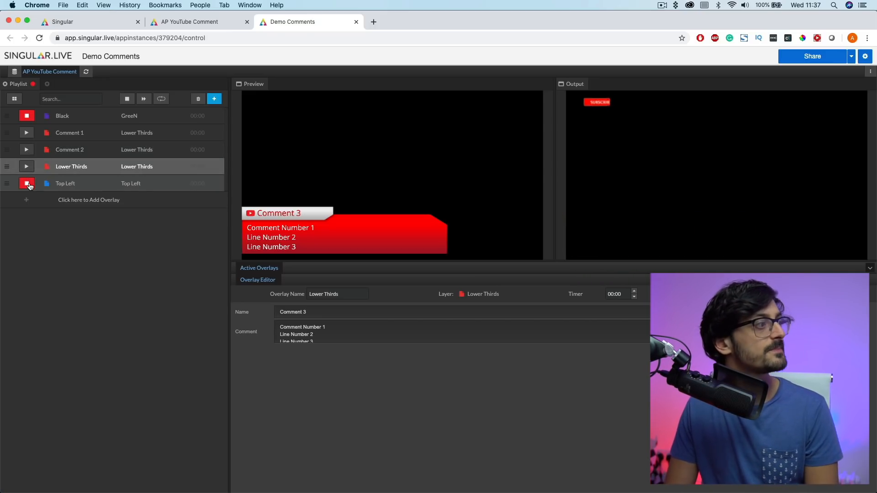
- Take Comment 1 in to the output and set the shared app output's render window size to 1080p (1920 x 1080)
{"action": "left_click", "coordinate": [26, 133]}
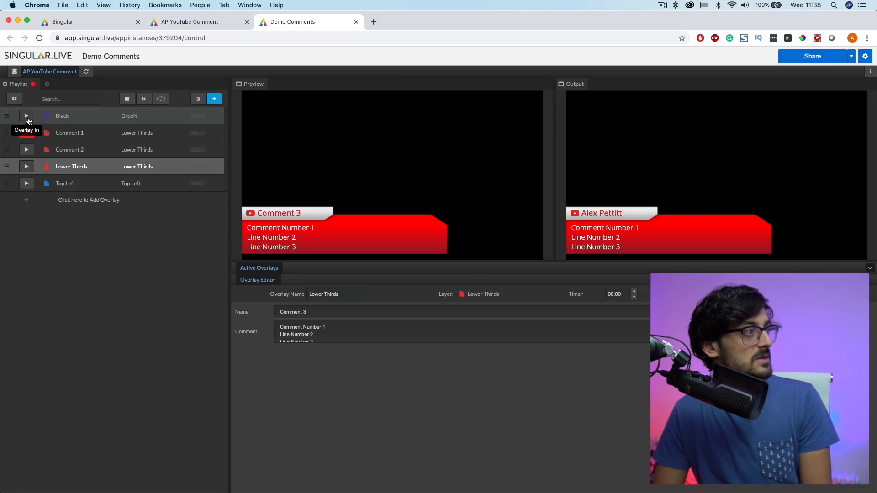
{"action": "left_click", "coordinate": [813, 57]}
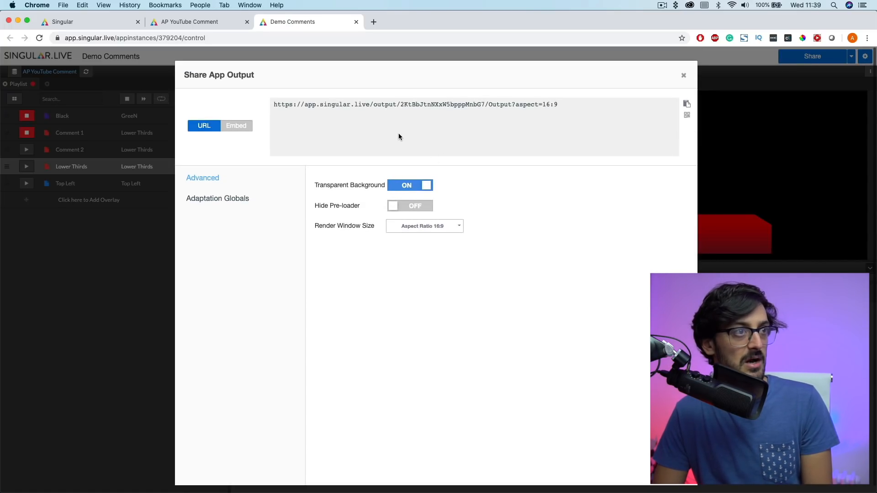
{"action": "left_click", "coordinate": [424, 227]}
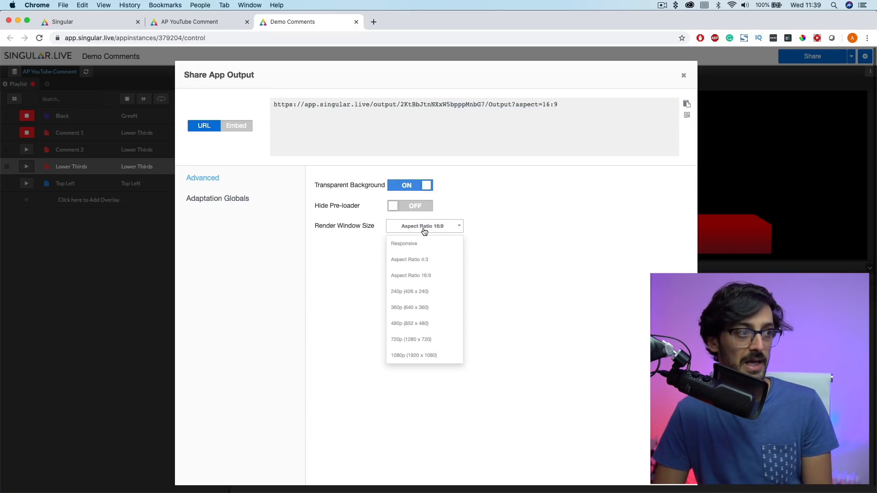
{"action": "left_click", "coordinate": [425, 361]}
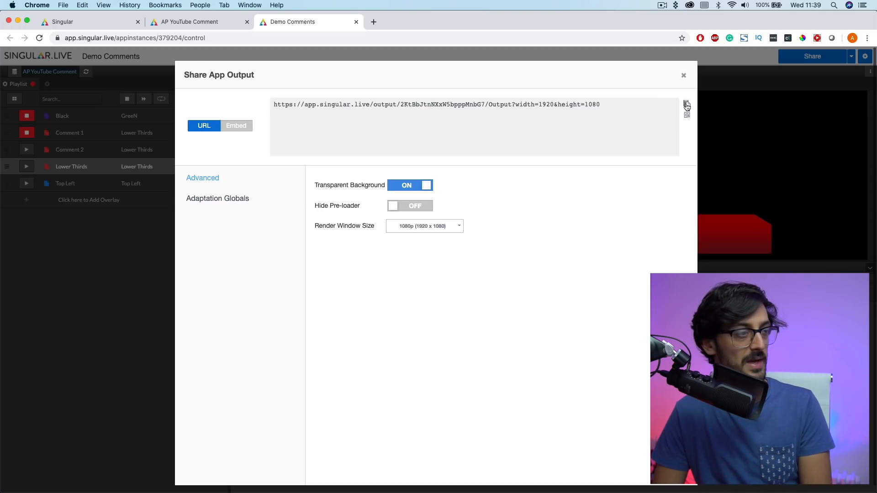
{"action": "left_click", "coordinate": [684, 76]}
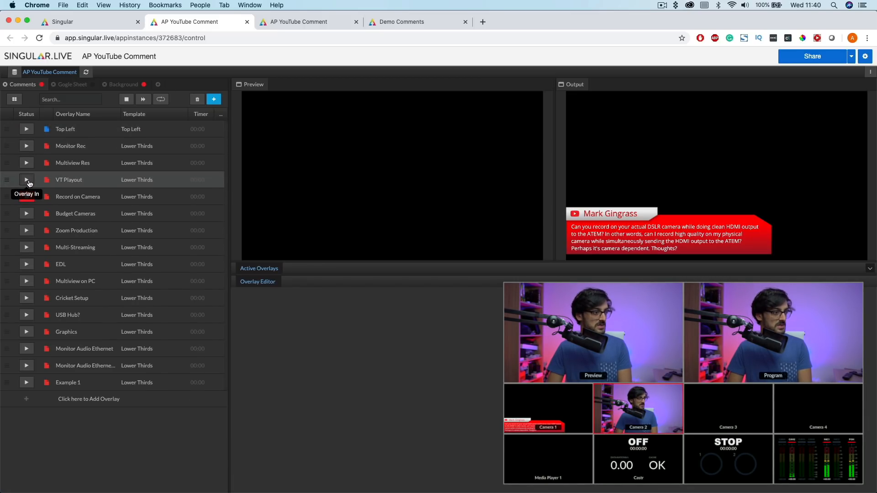
- In the AP YouTube Comment control app, play the VT Playout, Record on Camera and Budget Cameras overlays in turn
{"action": "left_click", "coordinate": [28, 182]}
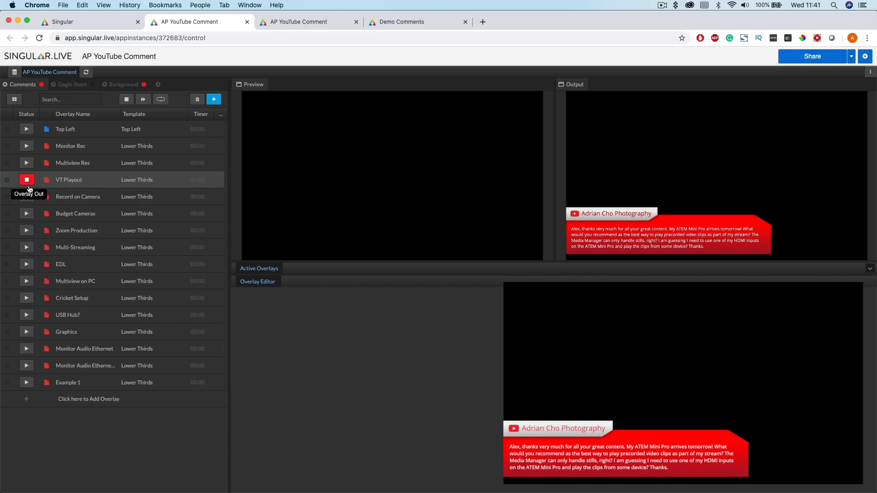
{"action": "left_click", "coordinate": [27, 197]}
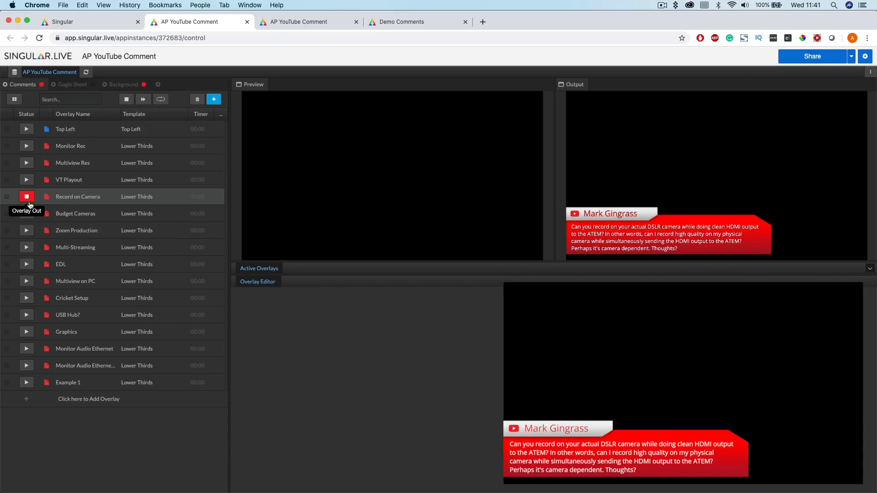
{"action": "left_click", "coordinate": [28, 213]}
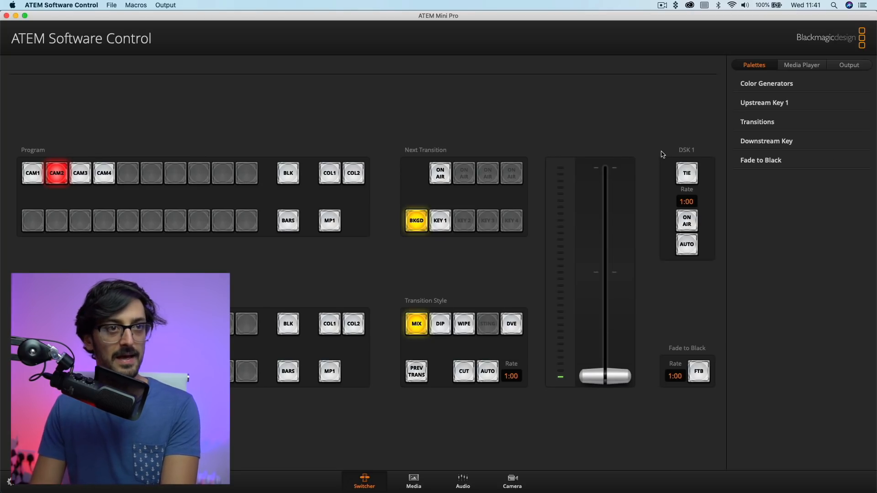
- In ATEM Software Control, put Downstream Key 1 on air and lower its clip and gain to 0%
{"action": "left_click", "coordinate": [768, 143]}
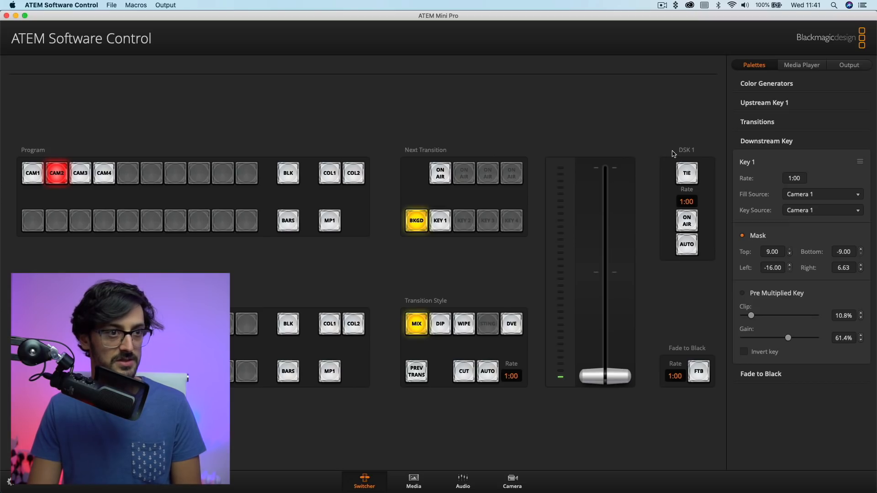
{"action": "left_click", "coordinate": [686, 220]}
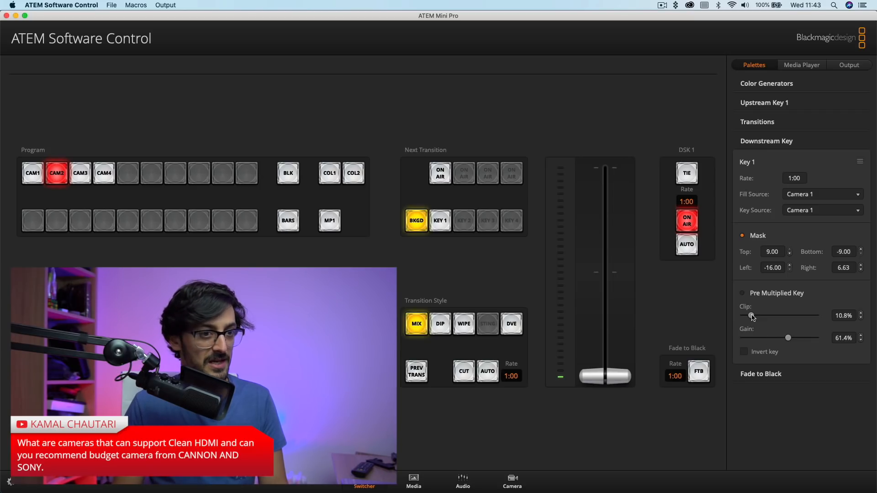
{"action": "left_click_drag", "start_coordinate": [752, 317], "coordinate": [743, 316]}
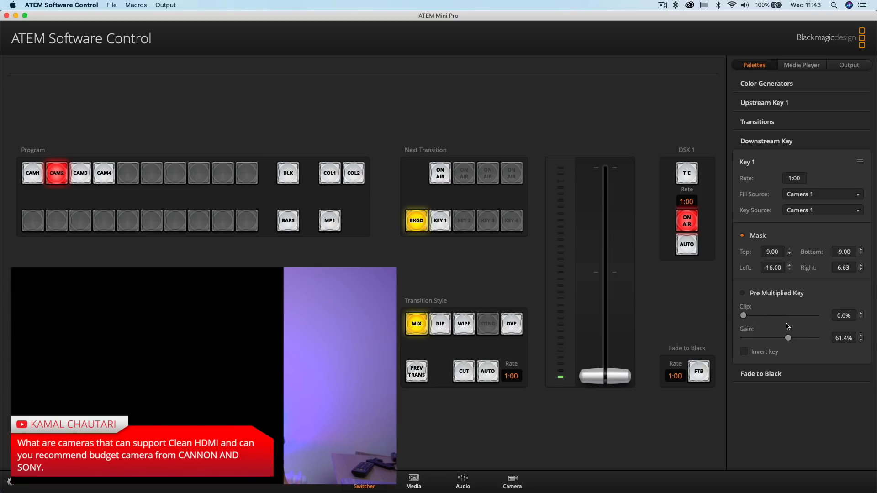
{"action": "left_click_drag", "start_coordinate": [785, 338], "coordinate": [743, 339]}
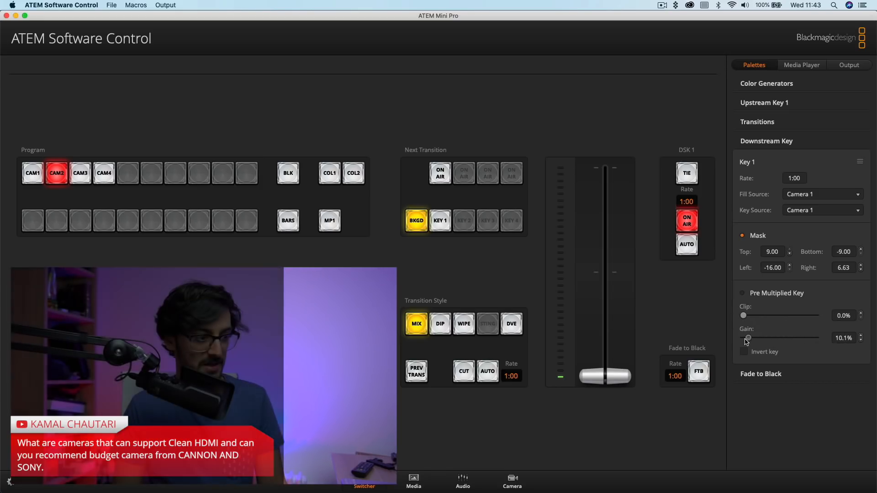
- Turn off the downstream key's mask and set its clip to 10.8% and gain to 61.4%
{"action": "left_click", "coordinate": [743, 236]}
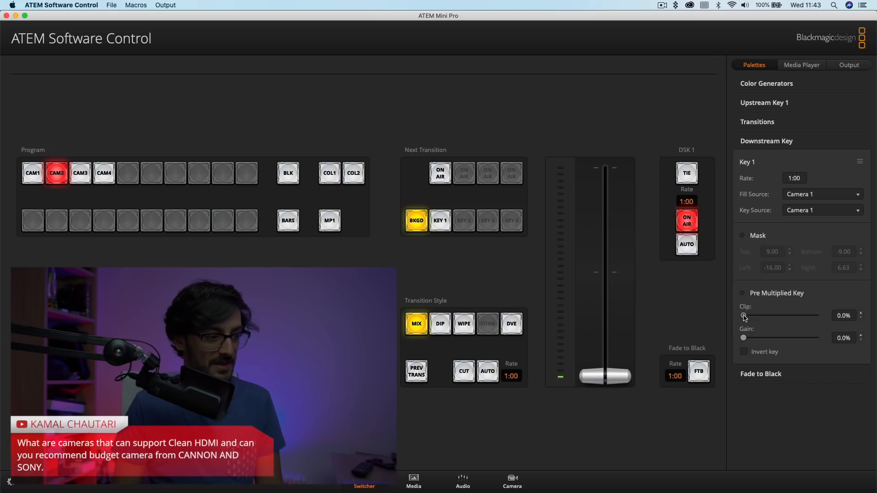
{"action": "mouse_move", "coordinate": [751, 316]}
{"action": "left_mouse_down"}
{"action": "mouse_move", "coordinate": [777, 316]}
{"action": "mouse_move", "coordinate": [760, 319]}
{"action": "left_mouse_up"}
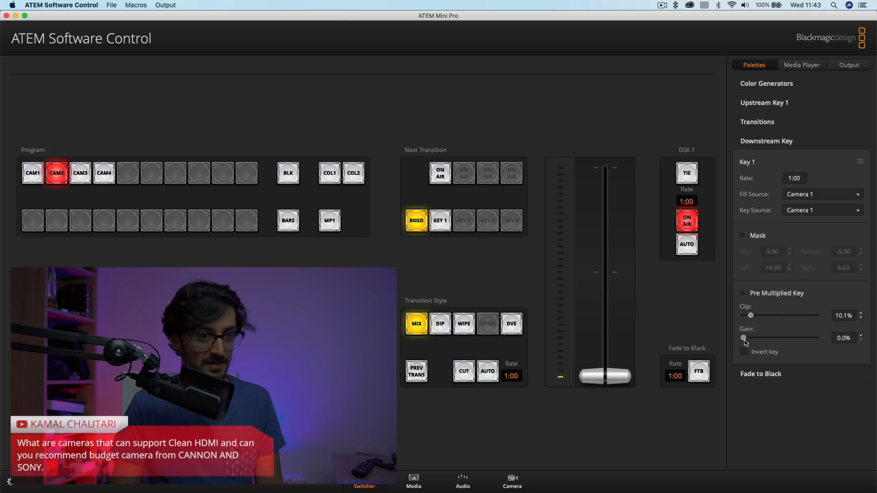
{"action": "left_click_drag", "start_coordinate": [744, 341], "coordinate": [826, 340]}
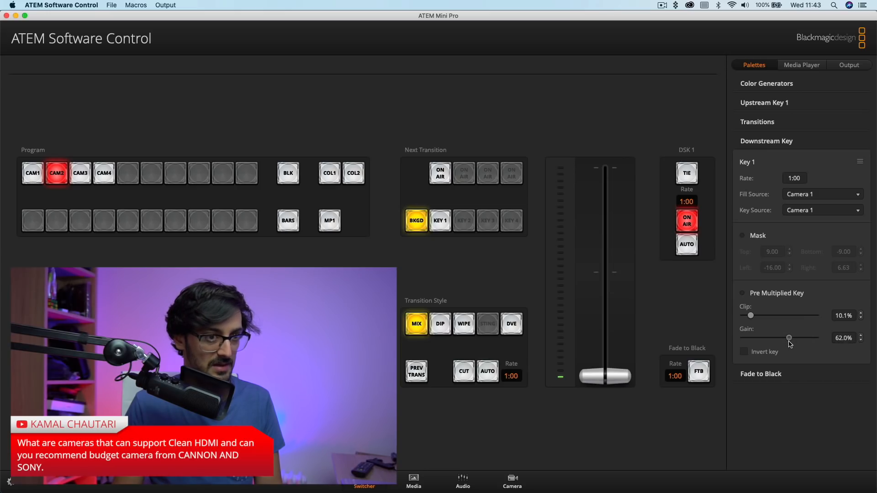
{"action": "left_click_drag", "start_coordinate": [790, 344], "coordinate": [788, 342]}
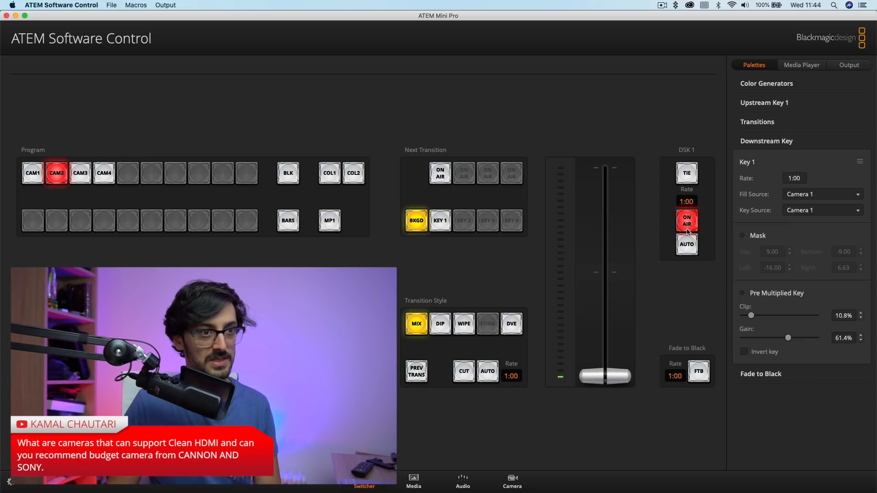
- Fade the downstream key off air and back on air with its auto transition
{"action": "left_click", "coordinate": [687, 249]}
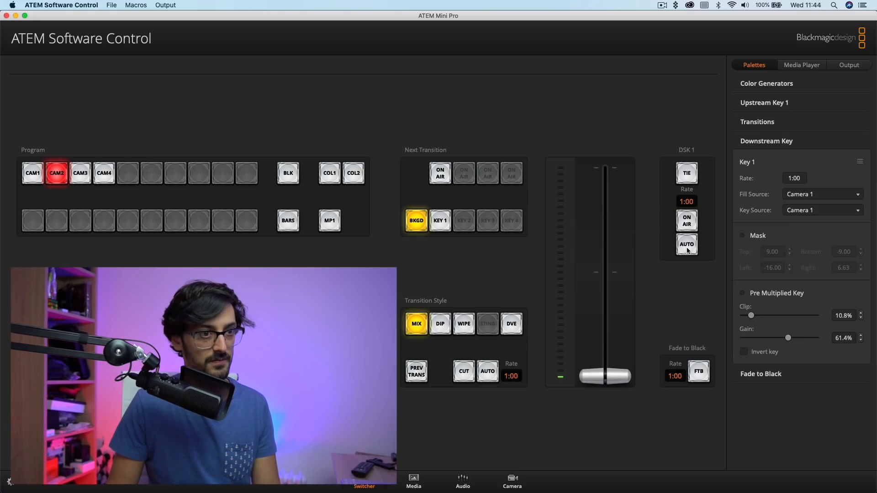
{"action": "left_click", "coordinate": [687, 249]}
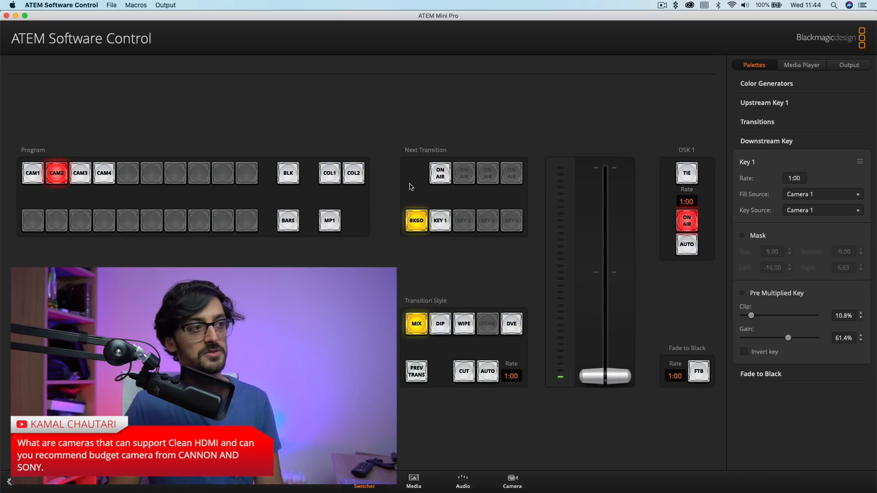
- Look through the luma, pattern and DVE settings of Upstream Key 1, including the DVE fill source
{"action": "left_click", "coordinate": [796, 100]}
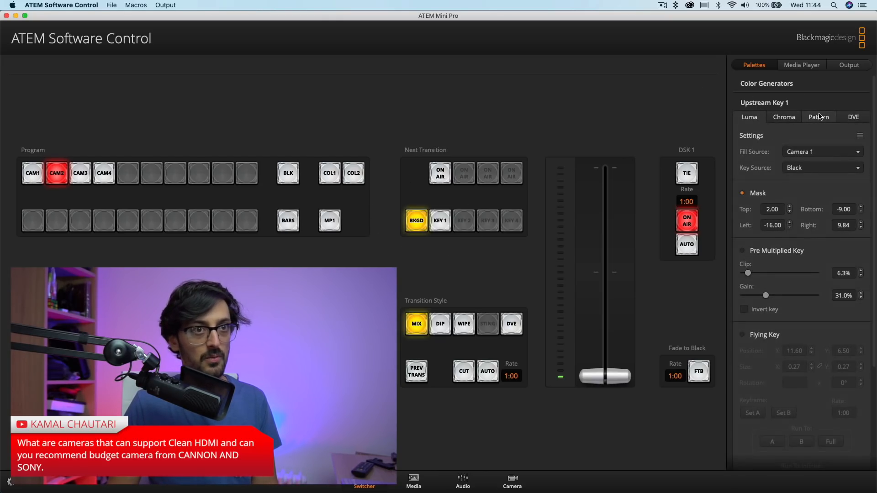
{"action": "left_click", "coordinate": [821, 116]}
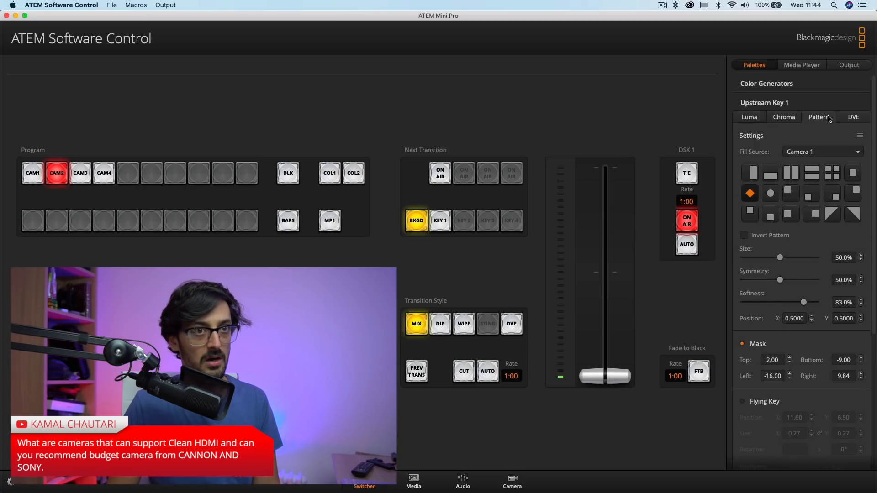
{"action": "left_click", "coordinate": [850, 117]}
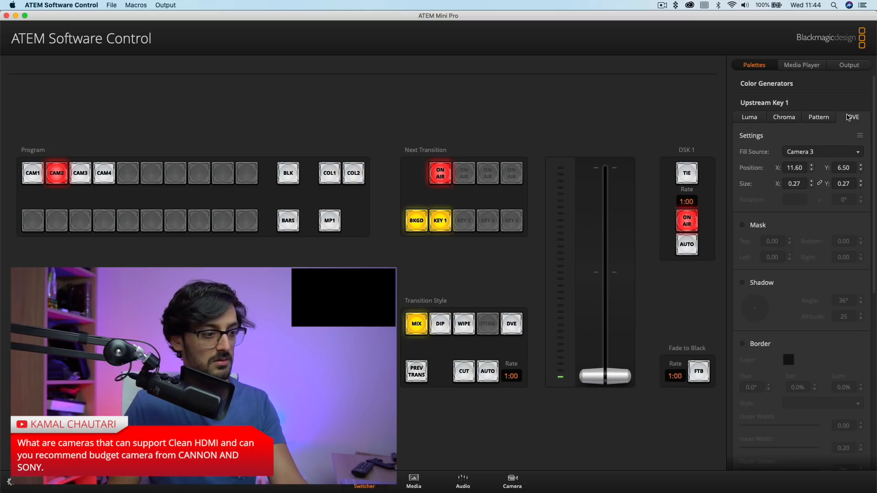
{"action": "left_click", "coordinate": [816, 153]}
{"action": "left_click", "coordinate": [803, 142]}
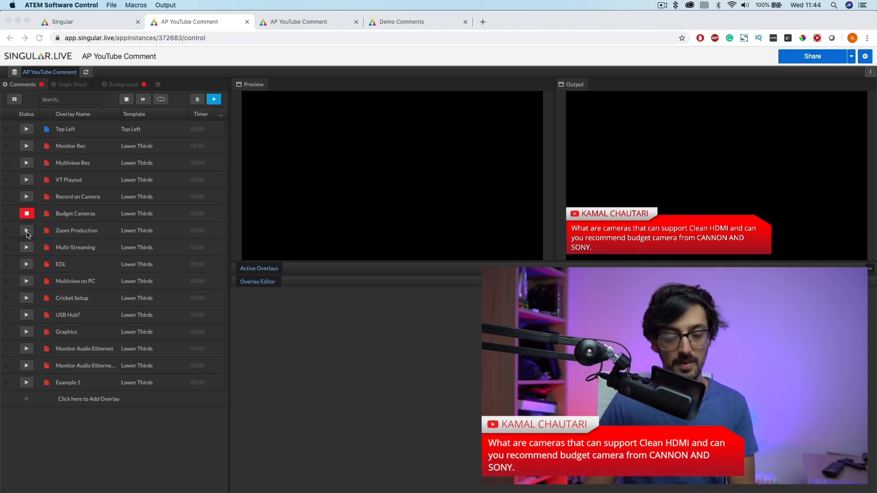
- Back in the Singular.live control app, play the Record on Camera, VT Playout and Multiview Res comment overlays in turn
{"action": "left_click", "coordinate": [29, 201]}
{"action": "left_click", "coordinate": [28, 202]}
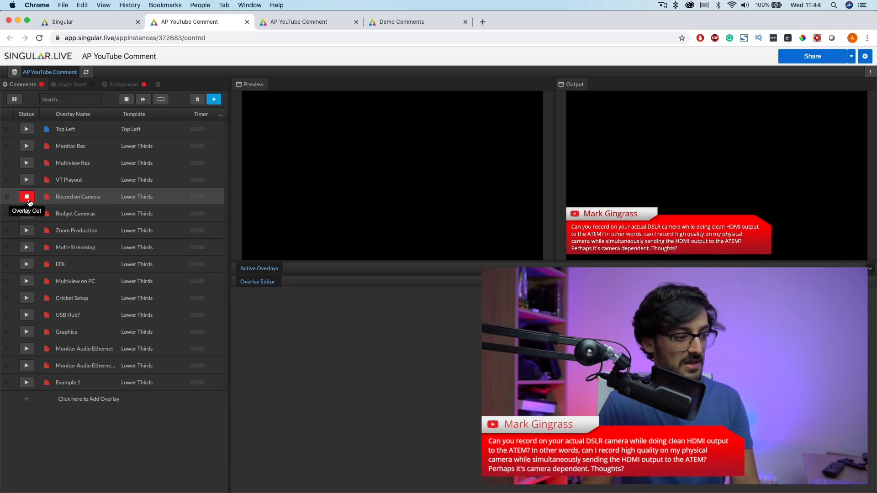
{"action": "left_click", "coordinate": [28, 181]}
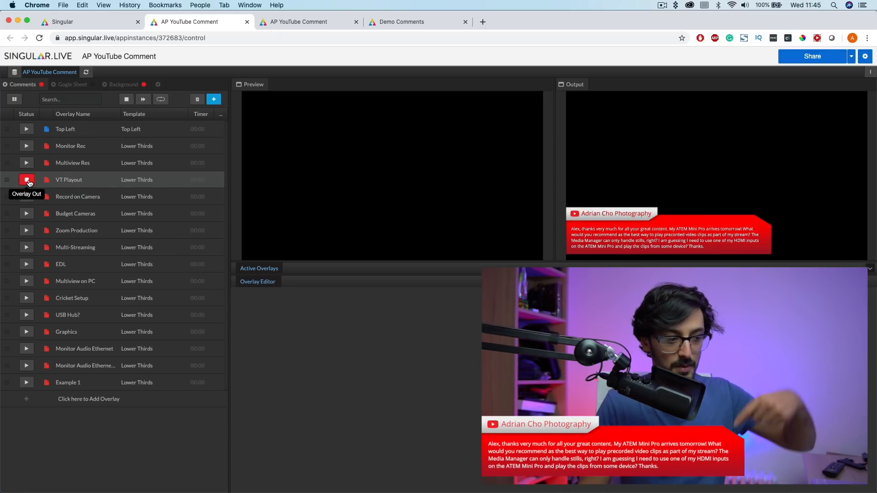
{"action": "left_click", "coordinate": [27, 162]}
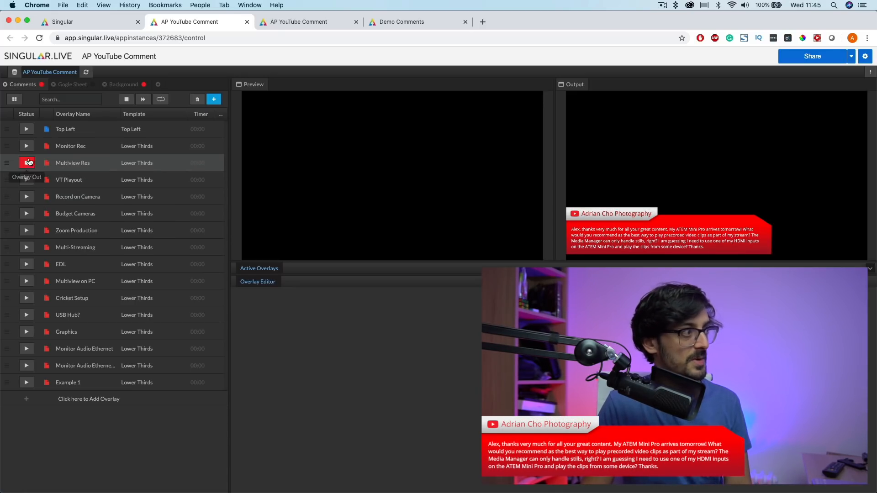
- Take the Top Left overlay in and back out, and bring the Example 1 overlay in to the output
{"action": "left_click", "coordinate": [29, 131]}
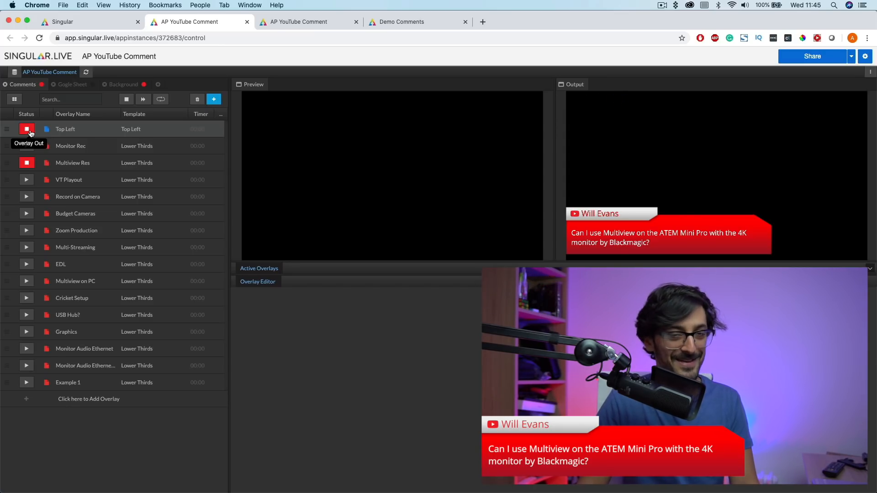
{"action": "left_click", "coordinate": [28, 131]}
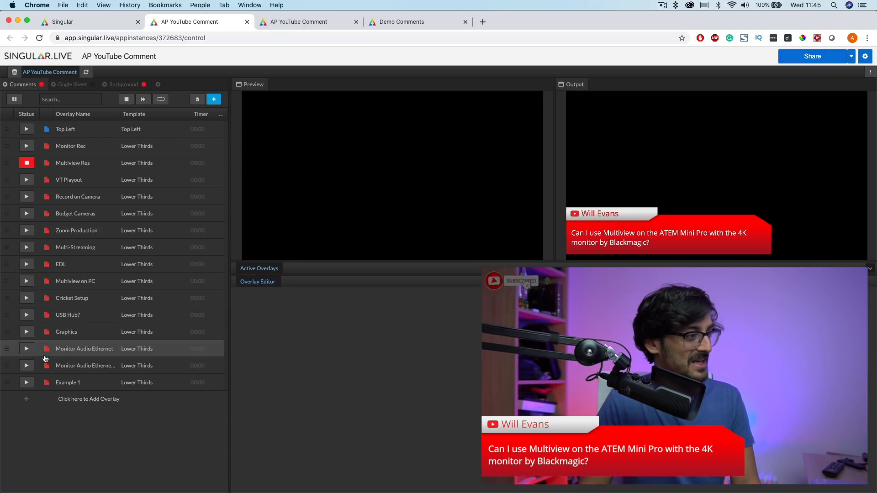
{"action": "left_click", "coordinate": [80, 383]}
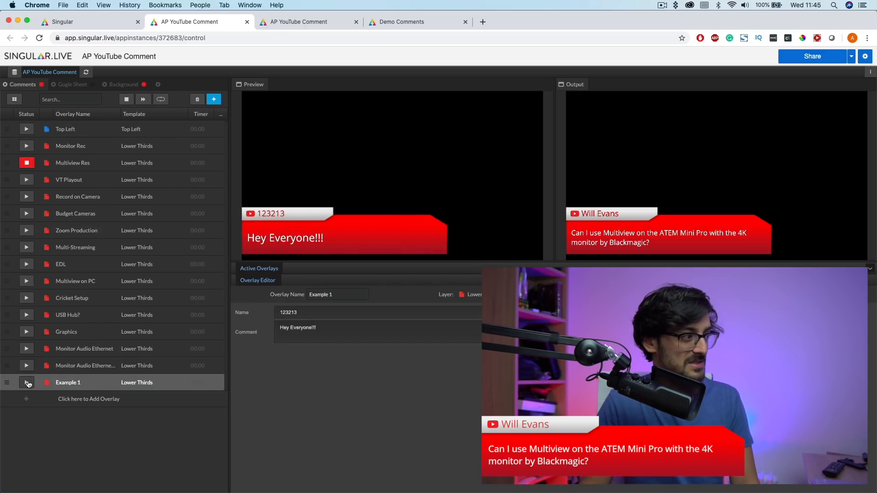
{"action": "left_click", "coordinate": [28, 384]}
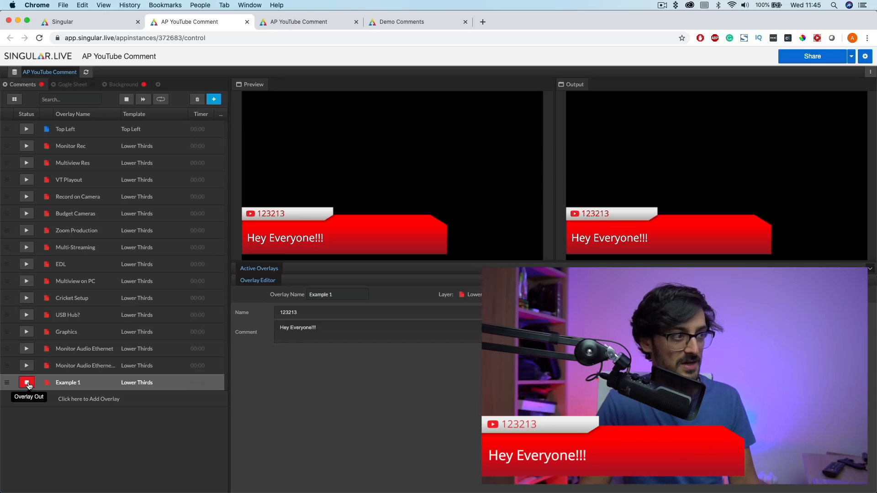
- Duplicate the Example 1 overlay and rename the copy "Example 2"
{"action": "right_click", "coordinate": [82, 385]}
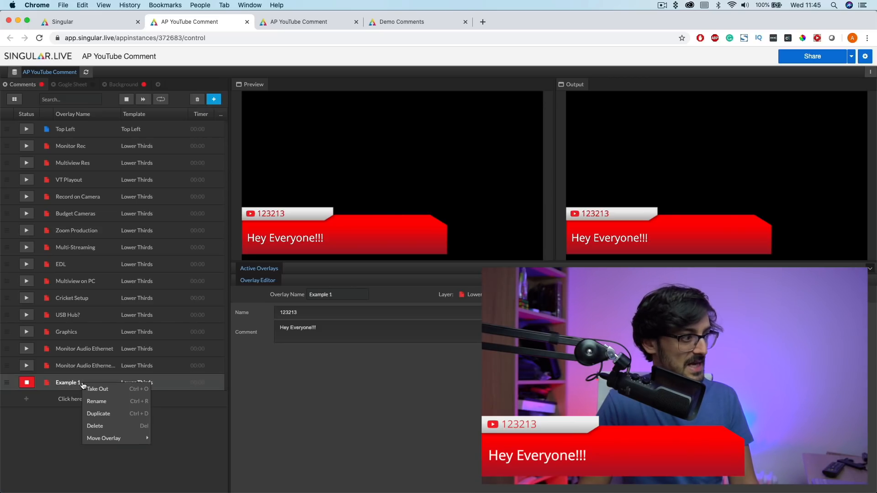
{"action": "left_click", "coordinate": [99, 414]}
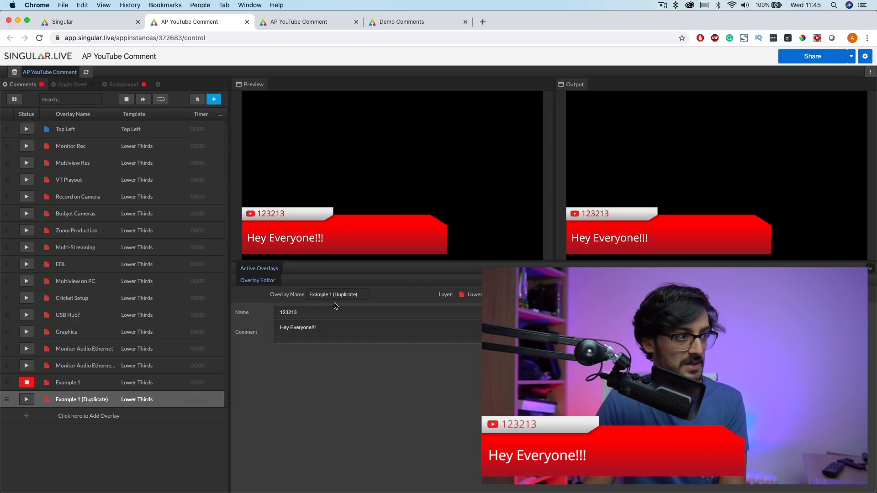
{"action": "triple_click", "coordinate": [359, 292]}
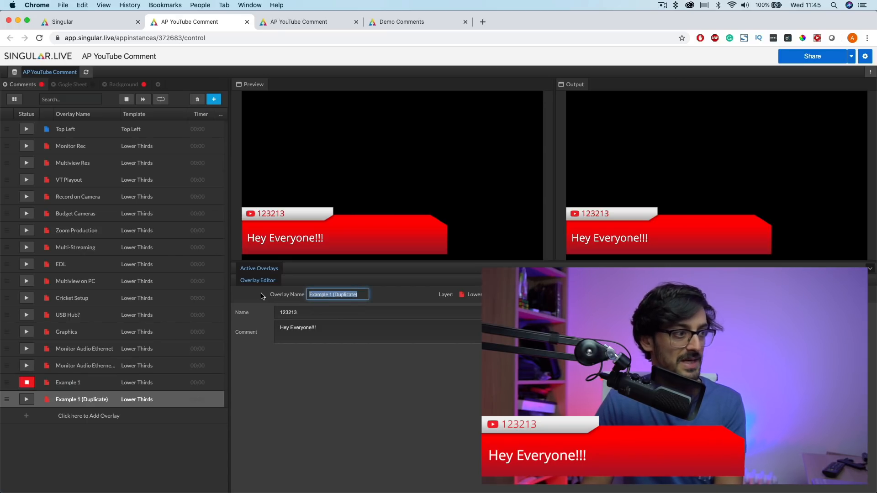
{"action": "type", "text": "Example 2"}
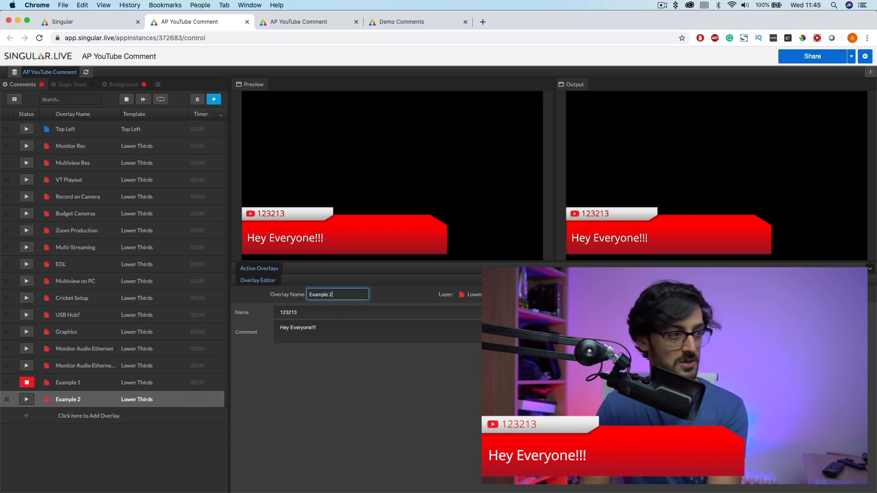
- Set the Example 2 overlay's name field to "Singlar Example" and its comment to "Hey Singular Fans"
{"action": "left_click", "coordinate": [312, 310]}
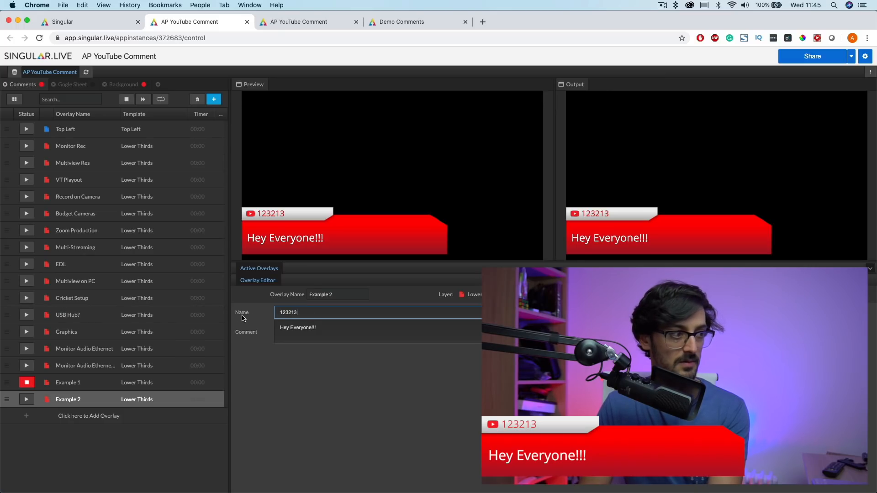
{"action": "key", "text": "super+a"}
{"action": "type", "text": "Singl"}
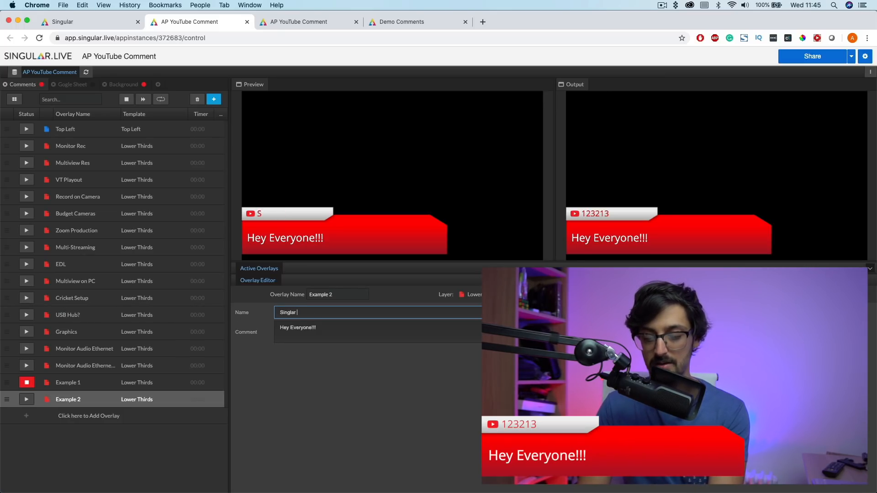
{"action": "type", "text": "ar Example"}
{"action": "key", "text": "Tab"}
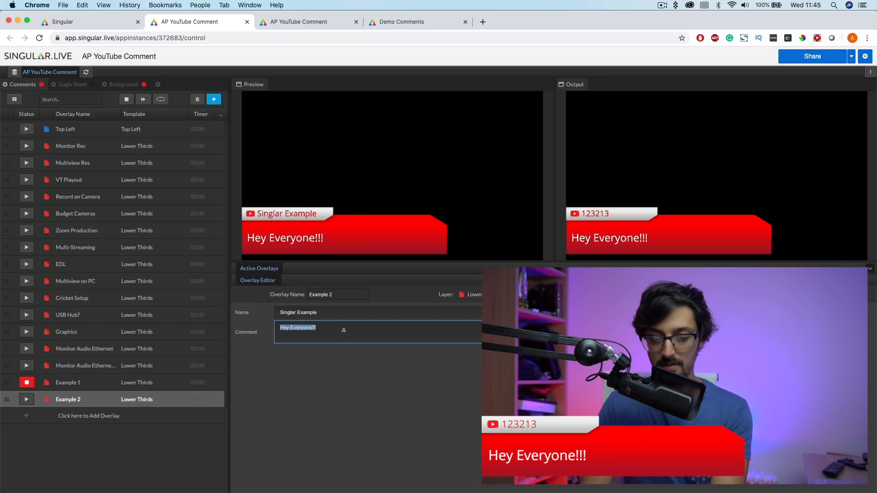
{"action": "type", "text": "Hey Sin"}
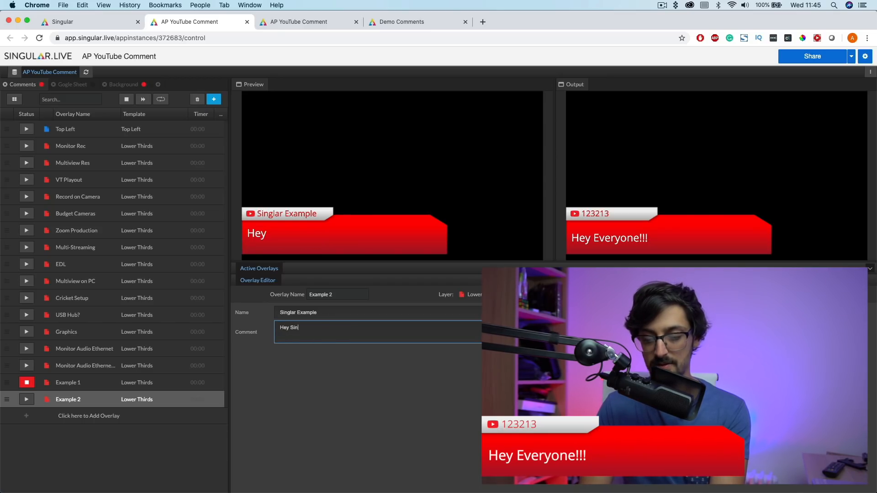
{"action": "type", "text": "gular Fans"}
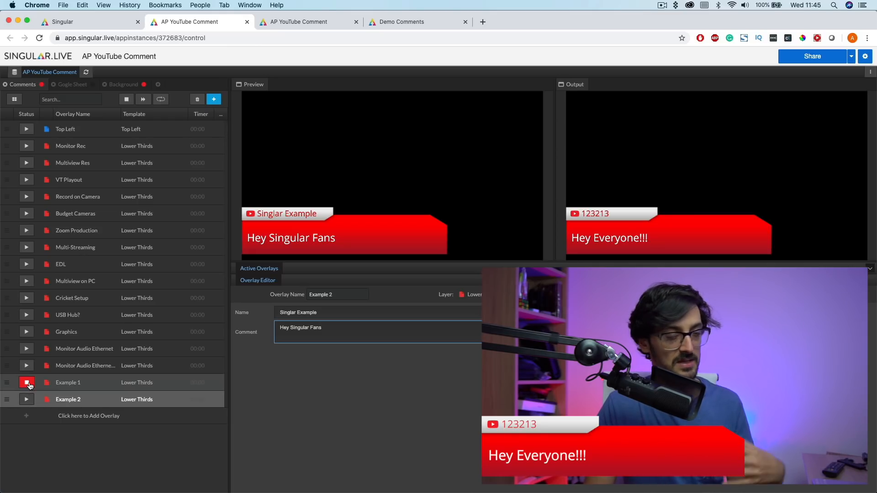
- Take the Example 1 overlay out of the output and bring Example 2 in
{"action": "left_click", "coordinate": [29, 389]}
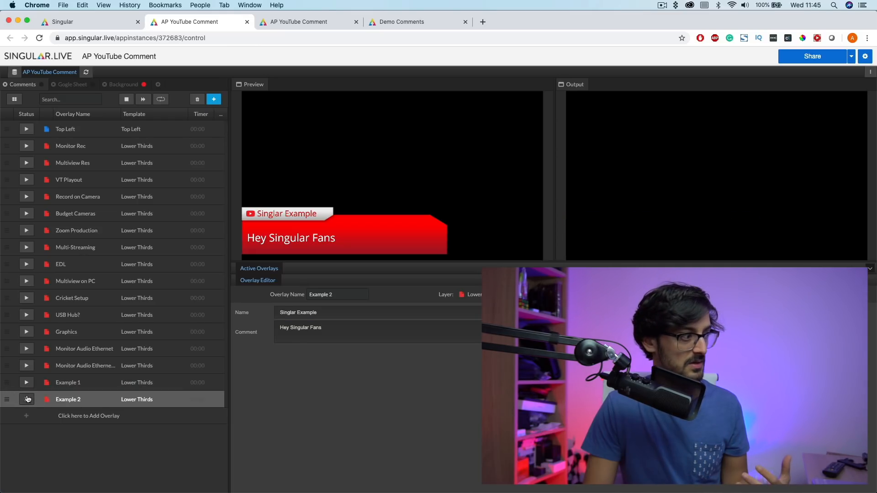
{"action": "left_click", "coordinate": [26, 400]}
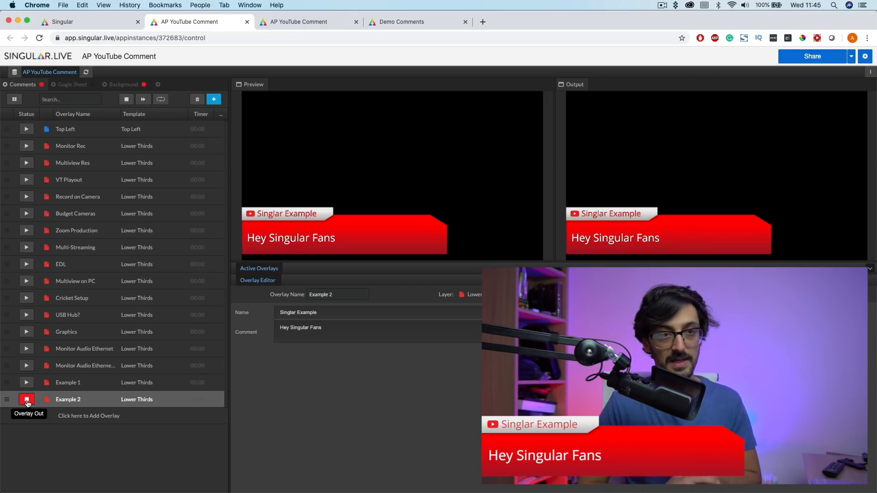